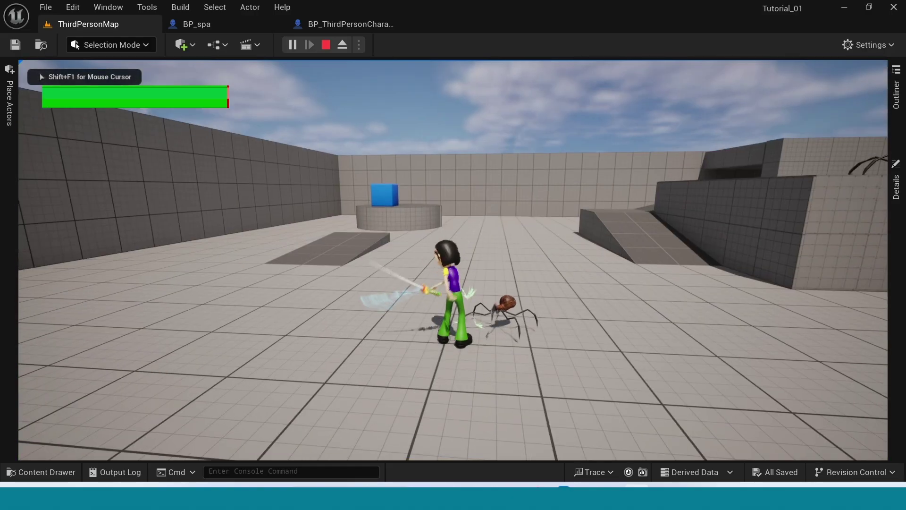
Run the character around the level near the spider in the play session to preview the sword hit effect
{"action": "key", "text": "a"}
{"action": "key", "text": "w"}
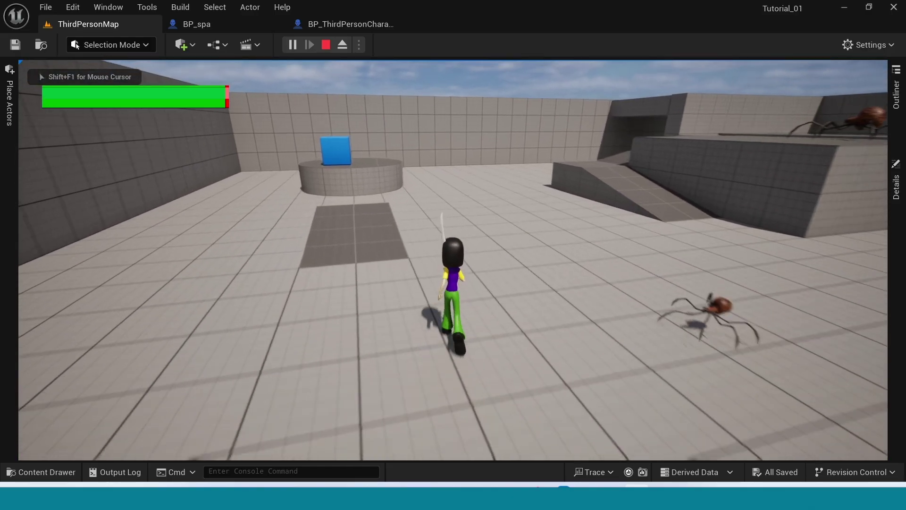
{"action": "key", "text": "d"}
{"action": "key", "text": "w"}
{"action": "key", "text": "a"}
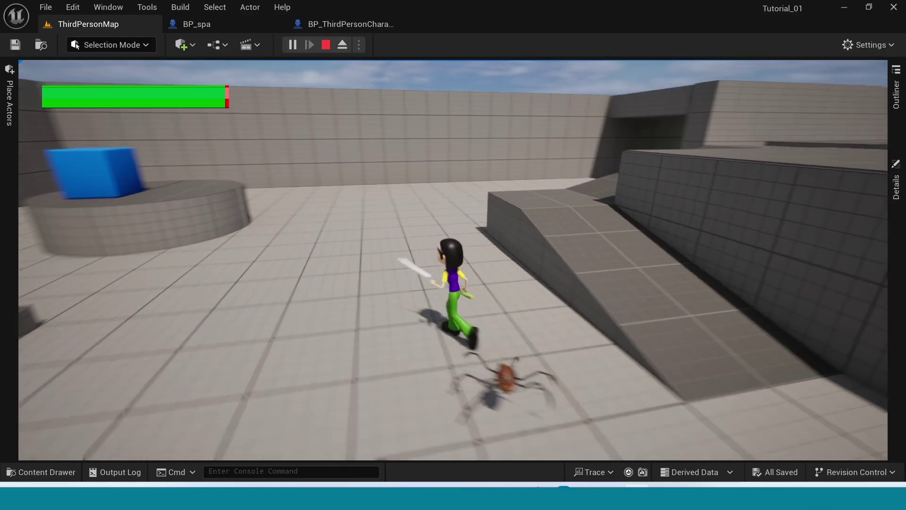
{"action": "key", "text": "w"}
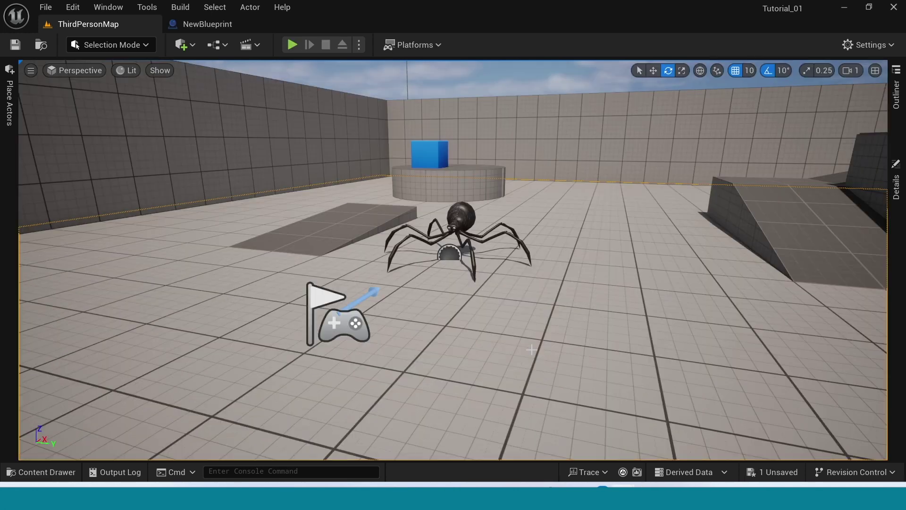
Open the Vfx folder inside the project's Lucky content folder
{"action": "left_click_drag", "start_coordinate": [565, 350], "coordinate": [519, 339], "text": "alt"}
{"action": "key", "text": "ctrl+space"}
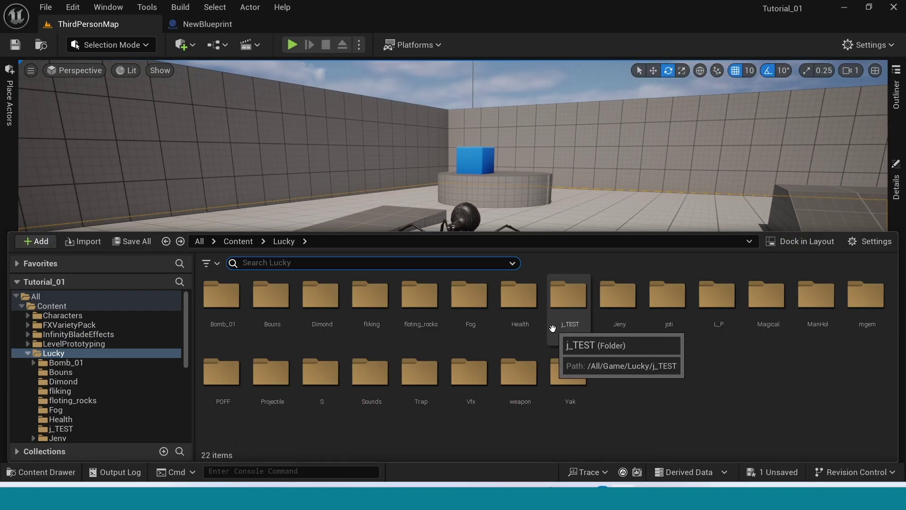
{"action": "right_click", "coordinate": [634, 391]}
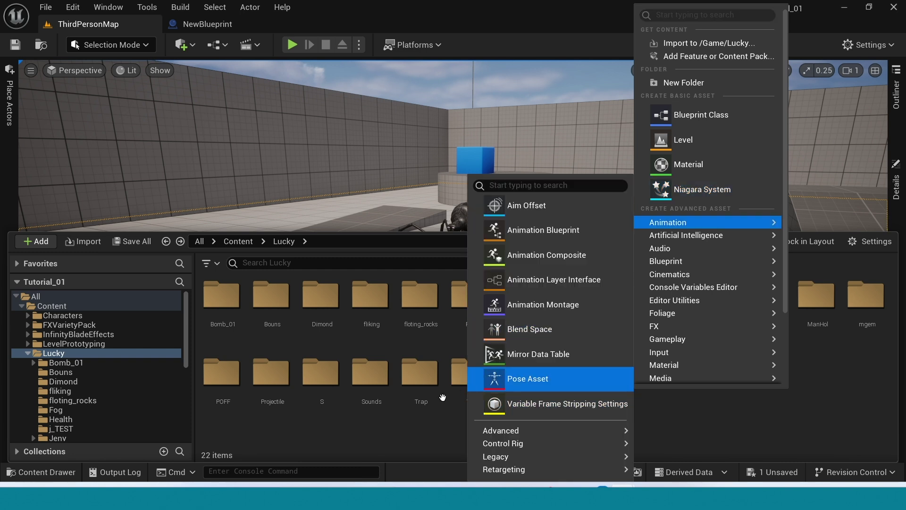
{"action": "left_click", "coordinate": [420, 383]}
{"action": "left_click", "coordinate": [667, 408]}
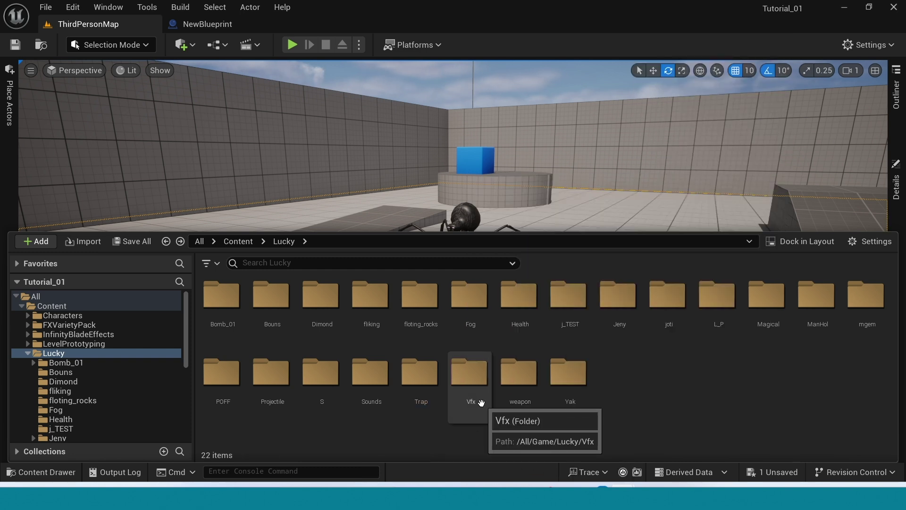
{"action": "double_click", "coordinate": [470, 377]}
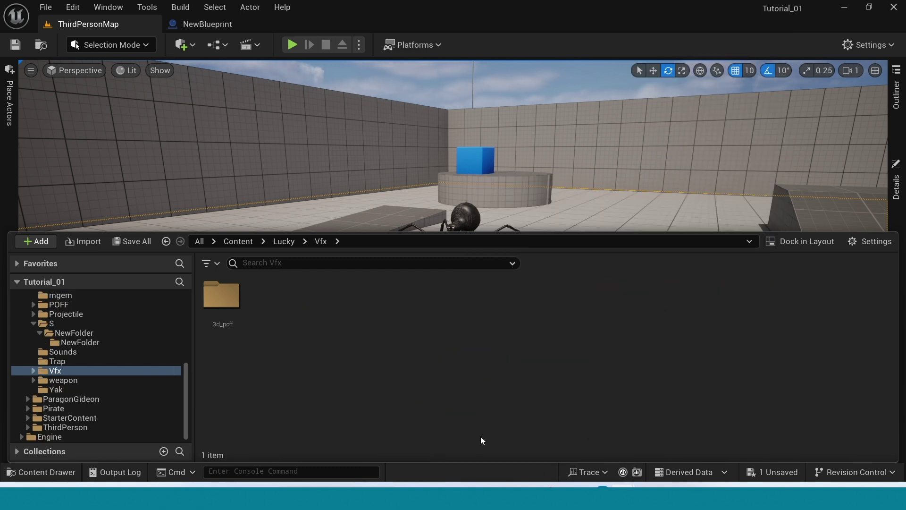
Create a new folder named 2D_Punch inside the Vfx folder
{"action": "right_click", "coordinate": [342, 360]}
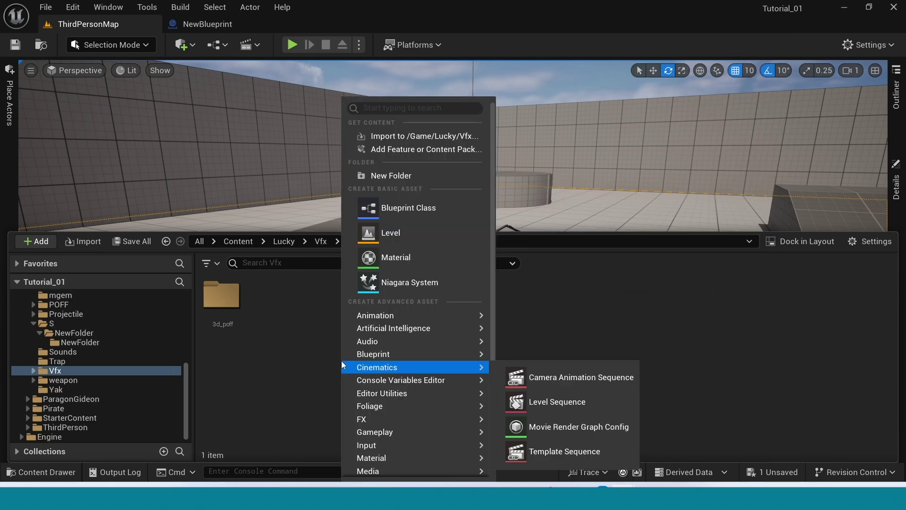
{"action": "left_click", "coordinate": [408, 173]}
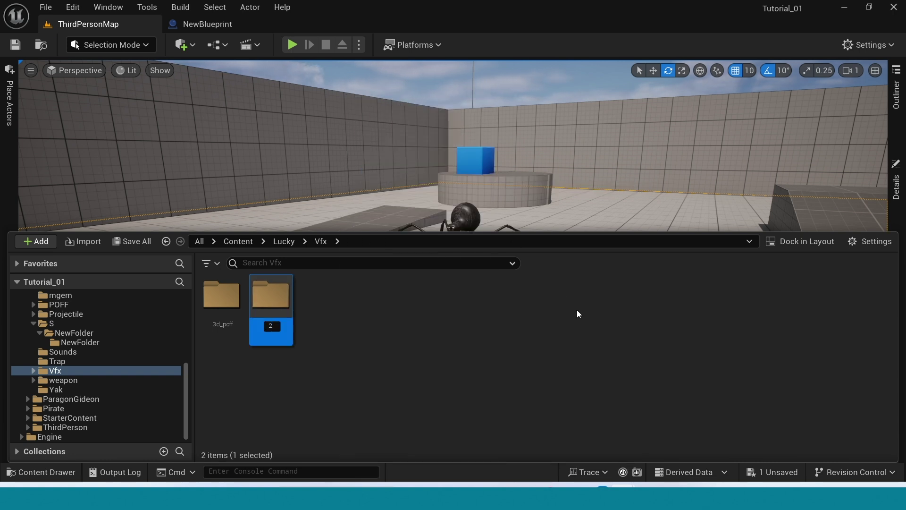
{"action": "type", "text": "2D_Punch"}
{"action": "key", "text": "Return"}
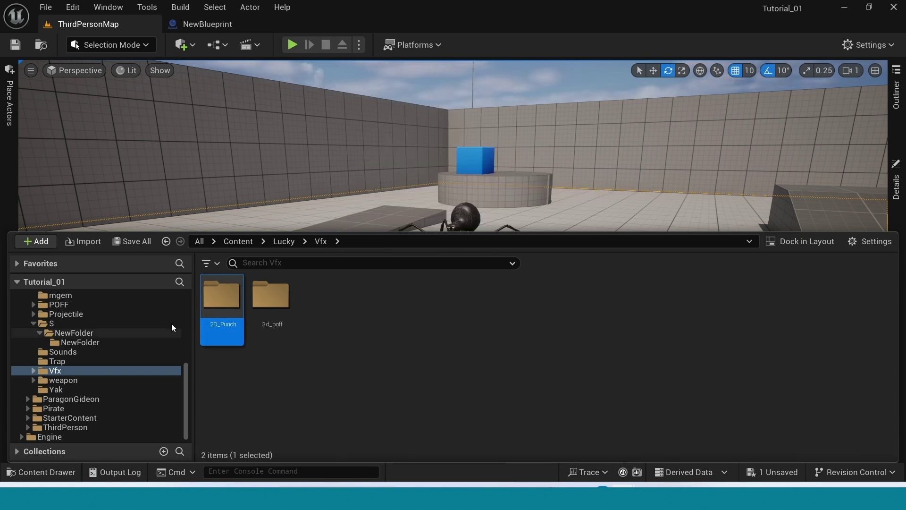
Create a new material named M_Punch inside the 2D_Punch folder
{"action": "double_click", "coordinate": [222, 297]}
{"action": "right_click", "coordinate": [297, 359]}
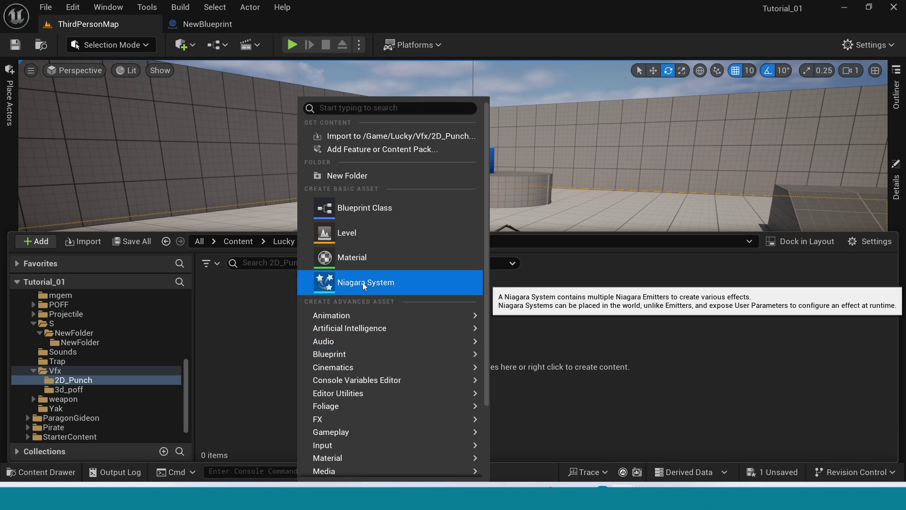
{"action": "left_click", "coordinate": [352, 258]}
{"action": "type", "text": "M_Punch"}
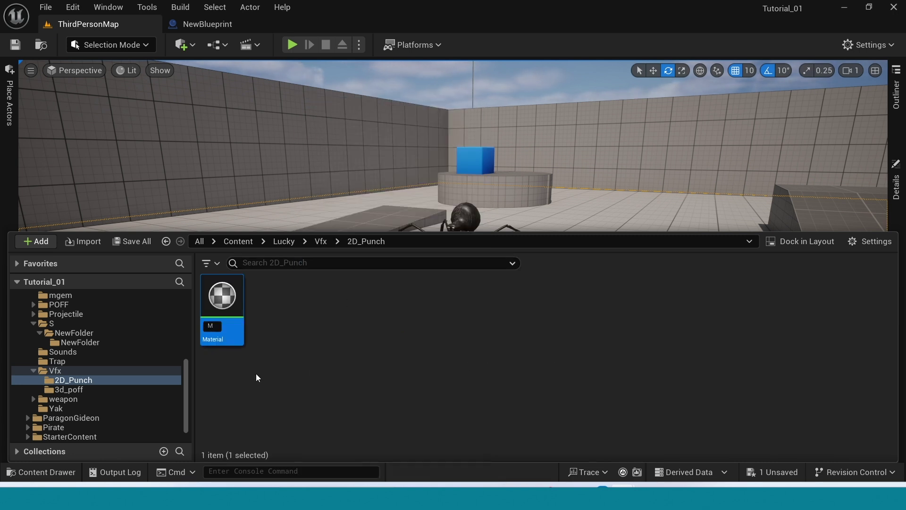
{"action": "key", "text": "Return"}
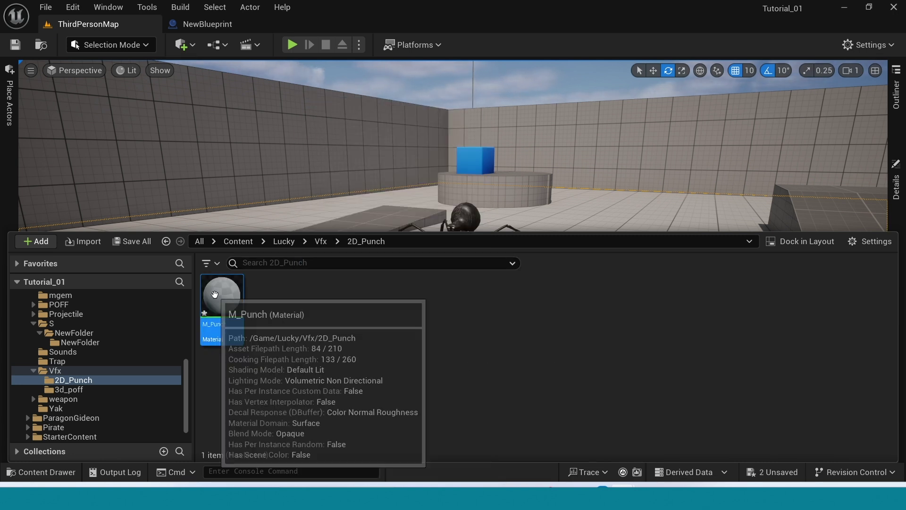
Open the M_Punch material and set its Blend Mode to Masked and its Shading Model to Unlit
{"action": "double_click", "coordinate": [225, 324]}
{"action": "right_click_drag", "start_coordinate": [467, 270], "coordinate": [482, 251]}
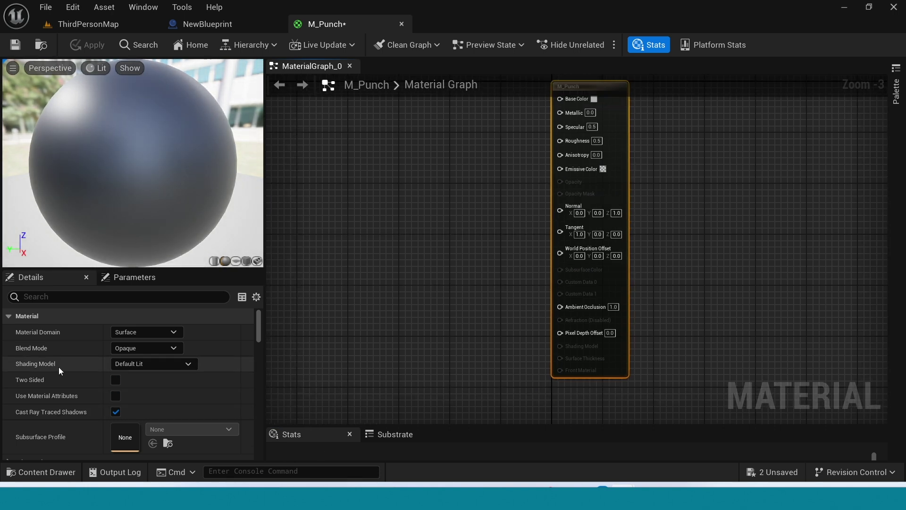
{"action": "left_click", "coordinate": [170, 350]}
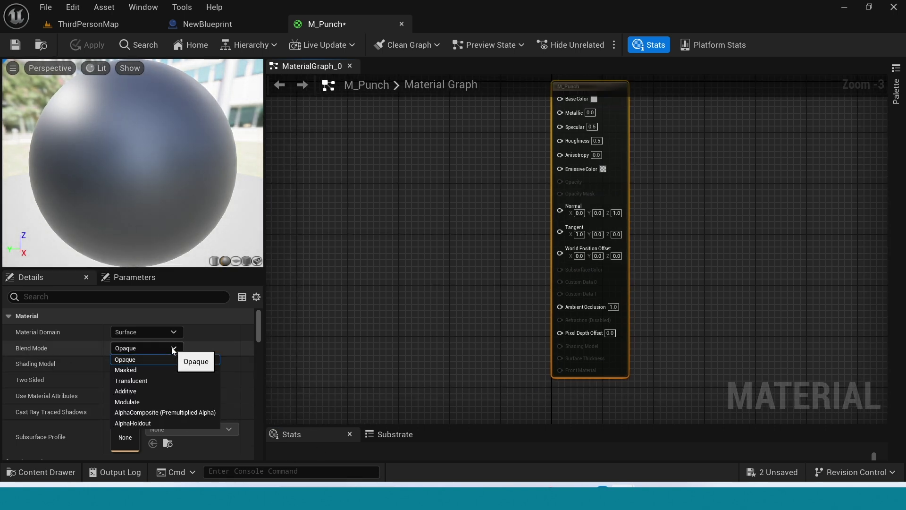
{"action": "left_click", "coordinate": [140, 370]}
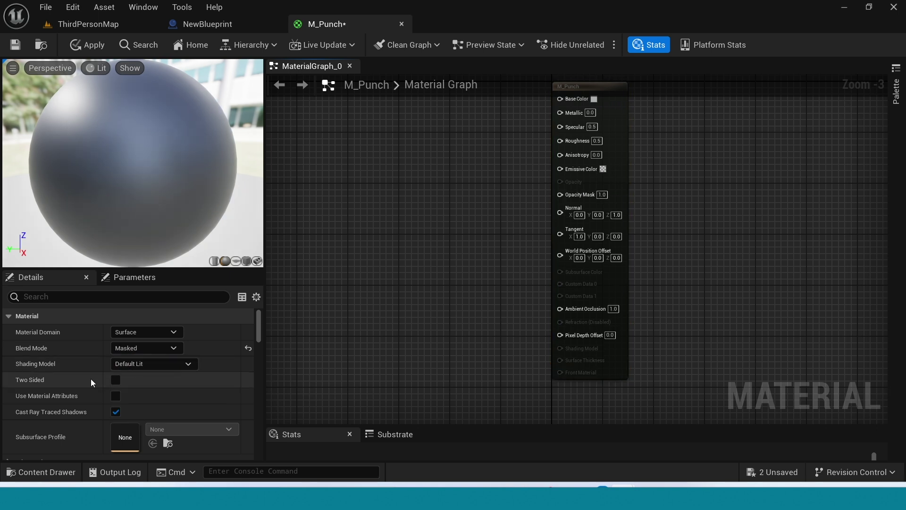
{"action": "left_click", "coordinate": [184, 364]}
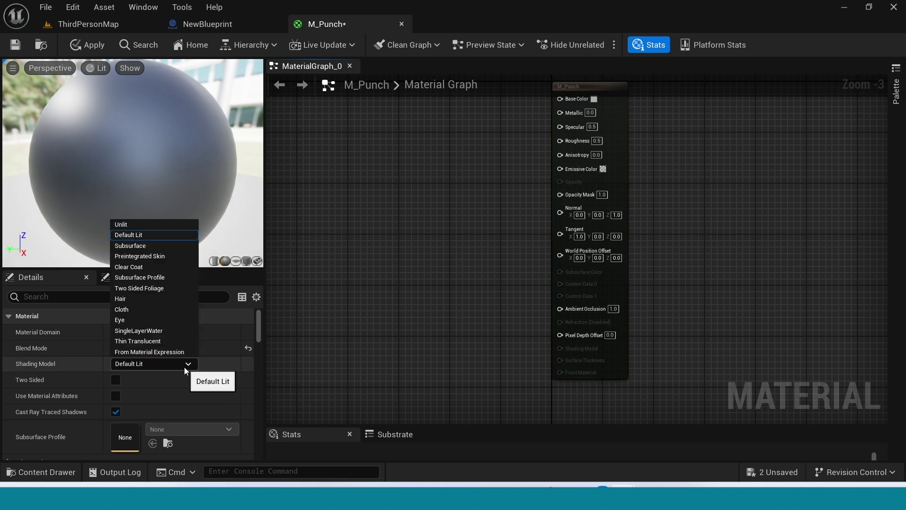
{"action": "left_click", "coordinate": [134, 226]}
Add a Noise node to the material graph, placed ahead of the M_Punch output node
{"action": "scroll", "coordinate": [546, 225], "scroll_direction": "up", "scroll_amount": 2}
{"action": "right_click", "coordinate": [546, 225]}
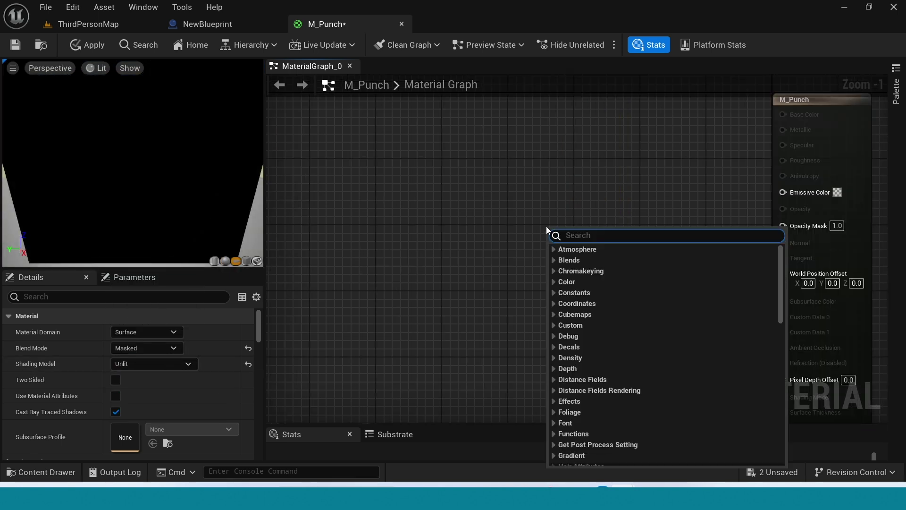
{"action": "type", "text": "nois"}
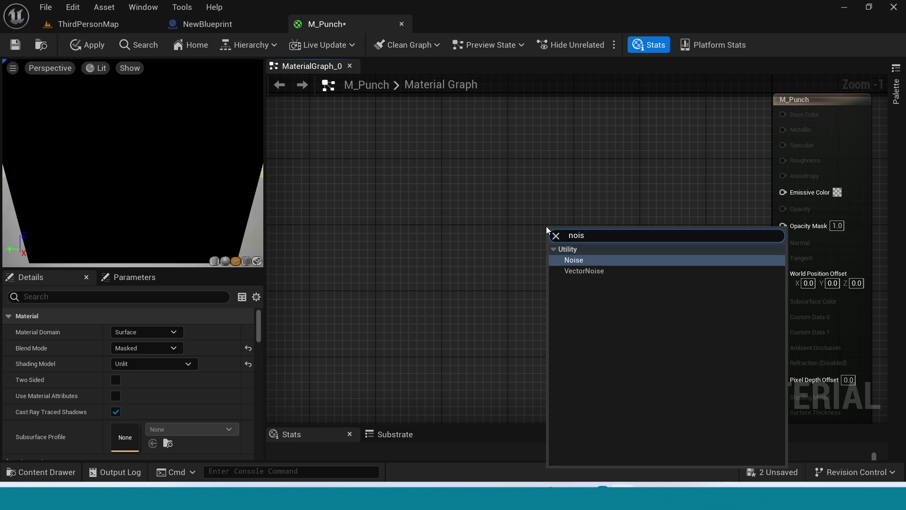
{"action": "left_click", "coordinate": [620, 260]}
{"action": "left_click_drag", "start_coordinate": [620, 260], "coordinate": [582, 241]}
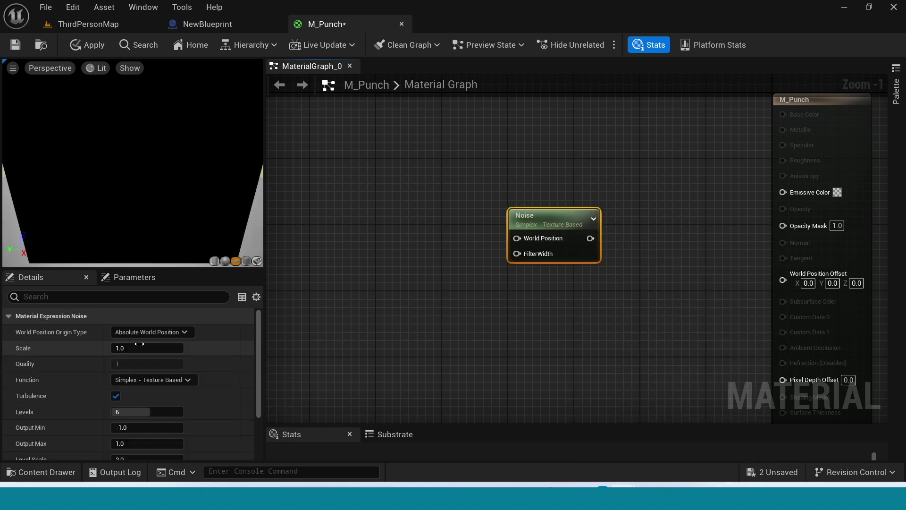
Set the Noise node's Scale to 2 and its Function to Voronoi
{"action": "left_click", "coordinate": [160, 351]}
{"action": "type", "text": "2"}
{"action": "key", "text": "Return"}
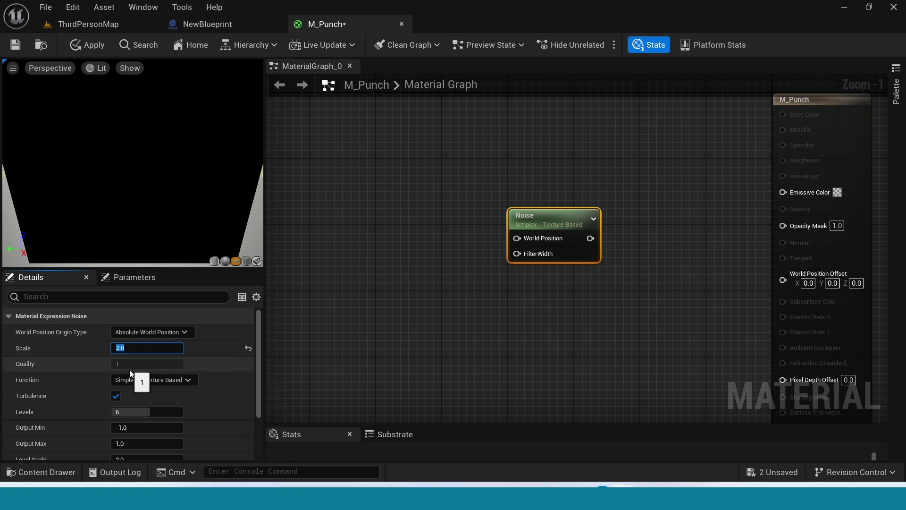
{"action": "left_click", "coordinate": [189, 381]}
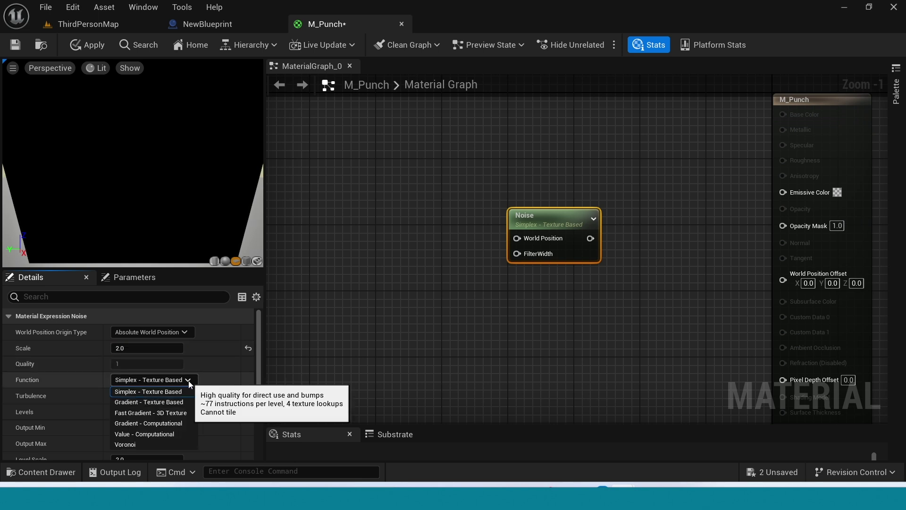
{"action": "left_click", "coordinate": [123, 444]}
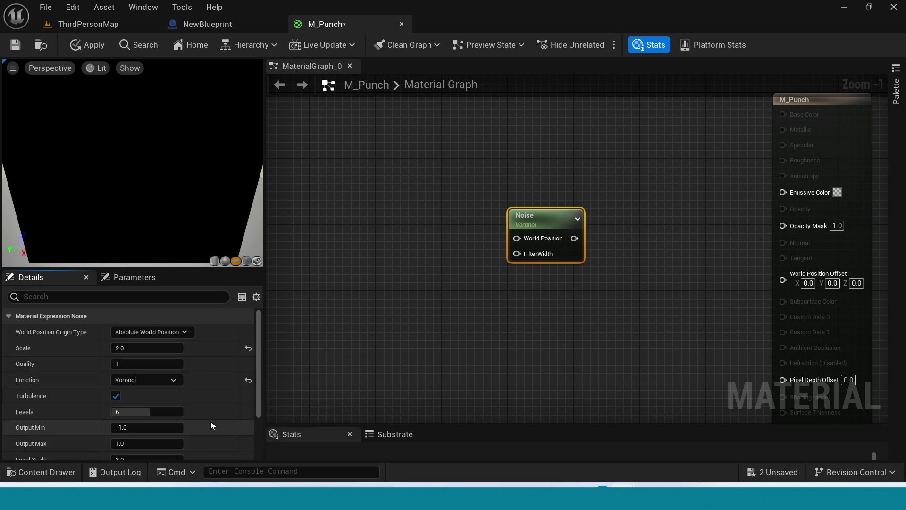
Set the Noise node's Quality to 2, Levels to 3 and Output Min to 0, with Turbulence disabled
{"action": "scroll", "coordinate": [261, 343], "scroll_direction": "down", "scroll_amount": 1}
{"action": "left_click", "coordinate": [163, 350]}
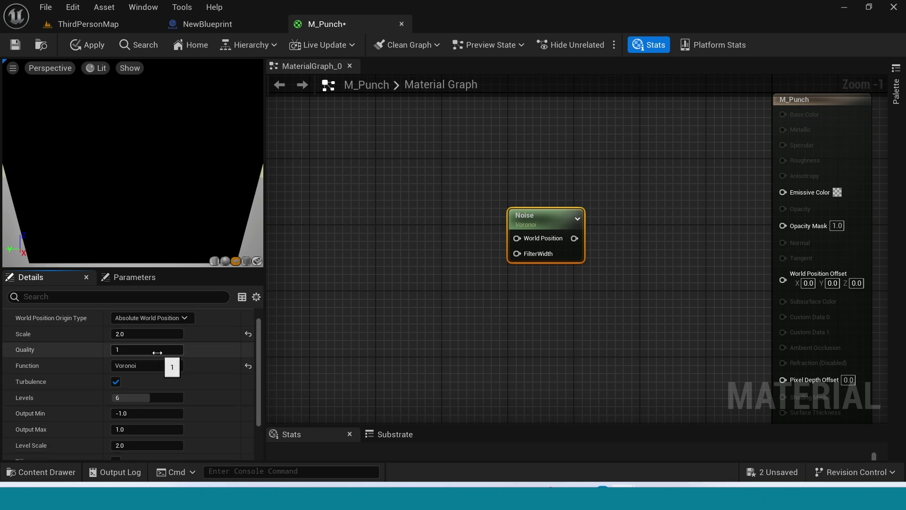
{"action": "type", "text": "2"}
{"action": "key", "text": "Return"}
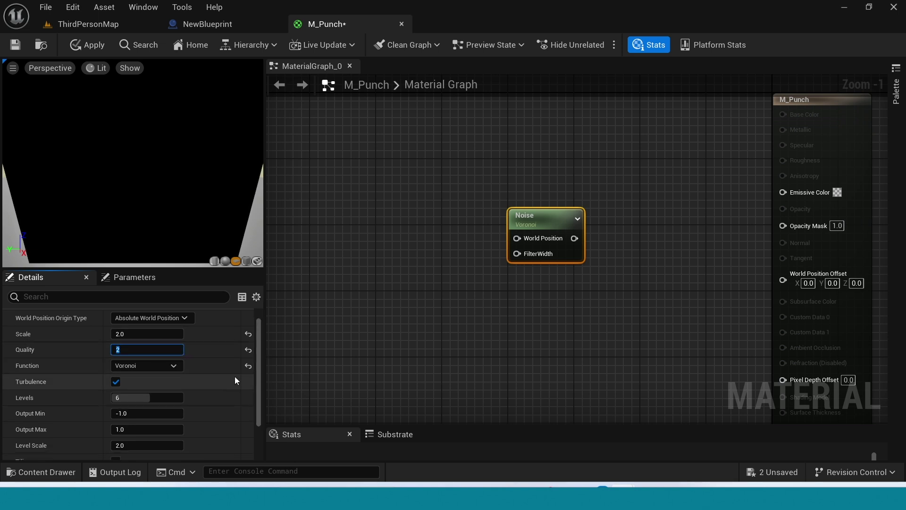
{"action": "left_click", "coordinate": [126, 400]}
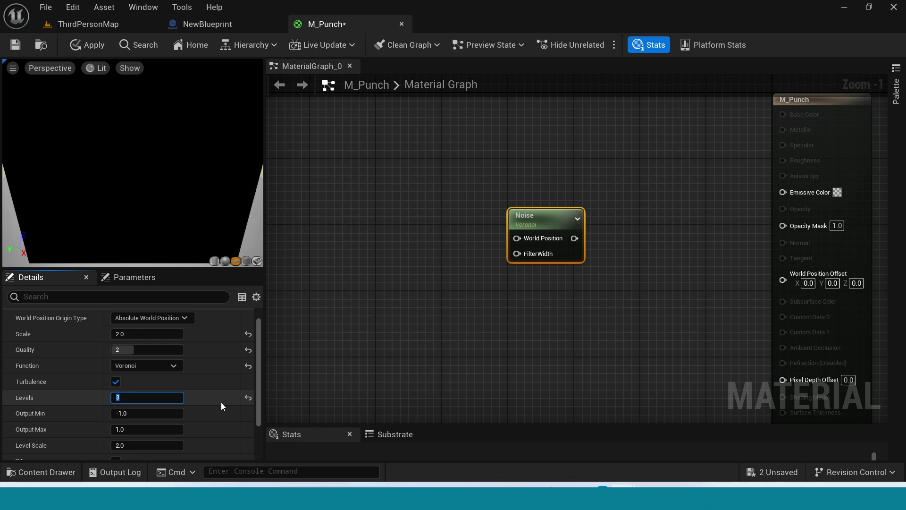
{"action": "type", "text": "3"}
{"action": "key", "text": "Return"}
{"action": "left_click", "coordinate": [116, 381]}
{"action": "left_click", "coordinate": [125, 413]}
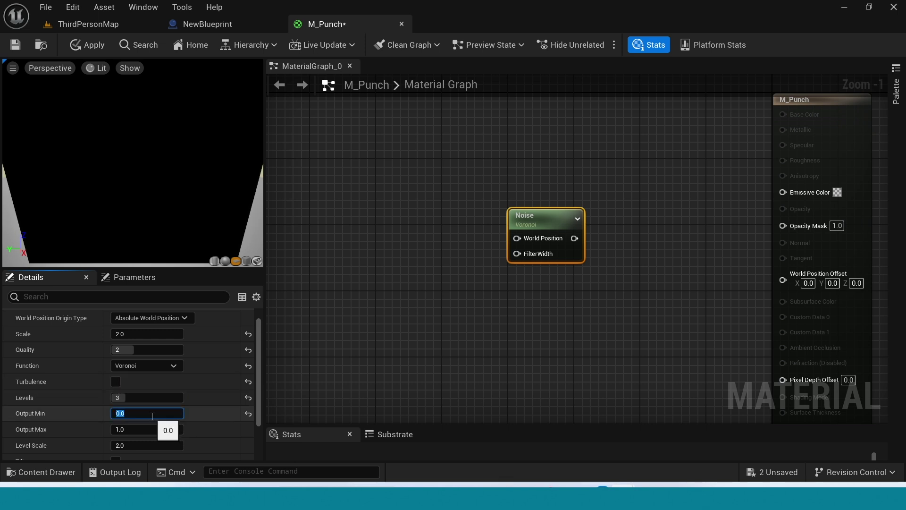
Connect the Noise output to the material's Emissive Color and view the pattern up close in the preview
{"action": "left_click_drag", "start_coordinate": [574, 238], "coordinate": [782, 192]}
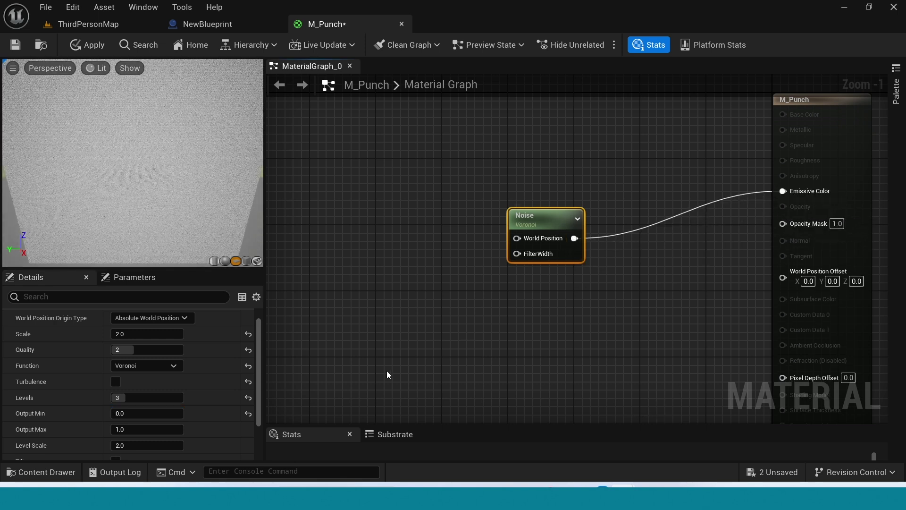
{"action": "left_click_drag", "start_coordinate": [188, 157], "coordinate": [155, 151]}
{"action": "scroll", "coordinate": [193, 164], "scroll_direction": "up", "scroll_amount": 6}
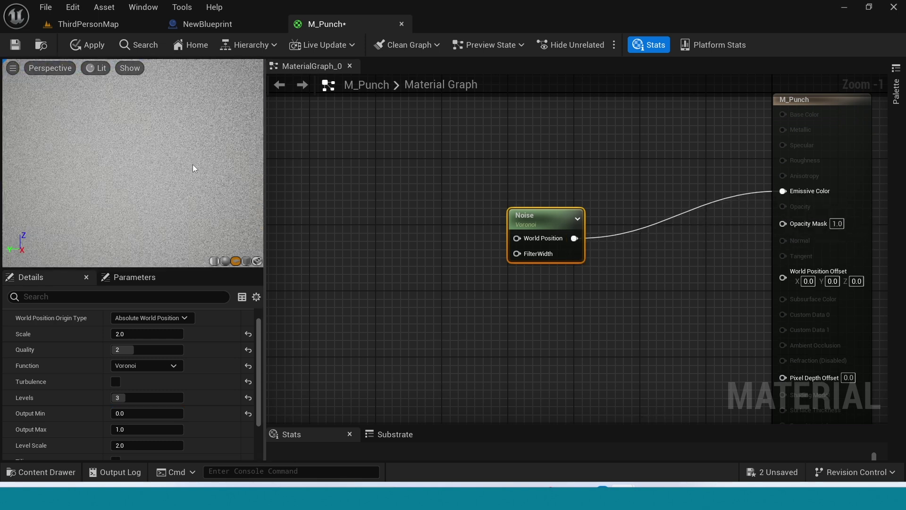
Add a MakeFloat3 node and feed its result into the Noise node's World Position input
{"action": "right_click_drag", "start_coordinate": [392, 289], "coordinate": [519, 330]}
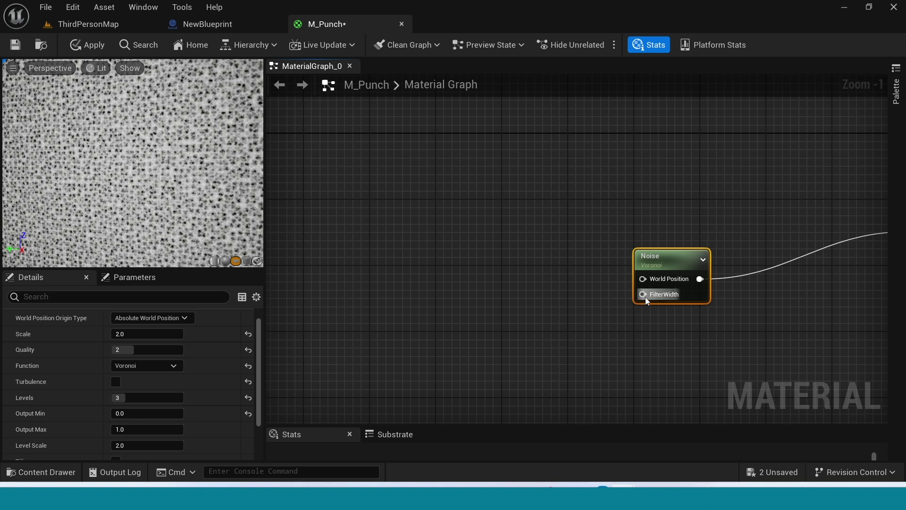
{"action": "left_click_drag", "start_coordinate": [644, 296], "coordinate": [452, 241]}
{"action": "type", "text": "ma"}
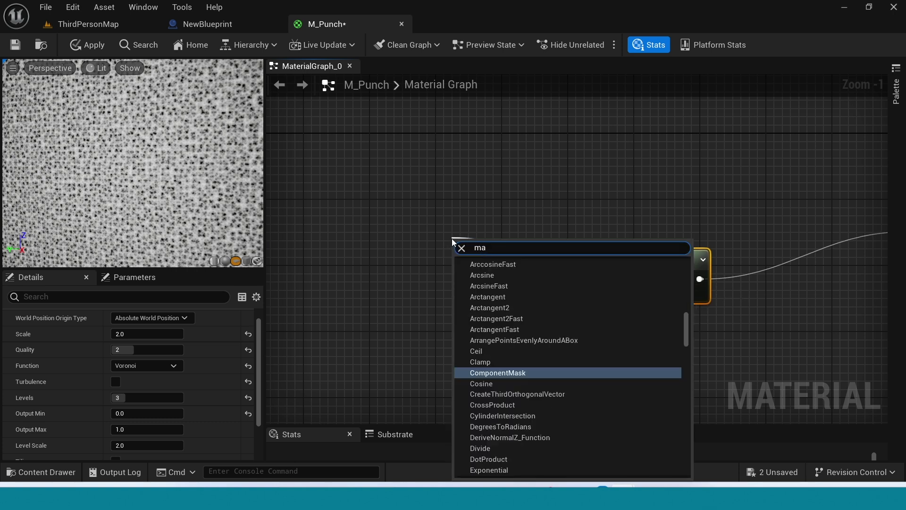
{"action": "type", "text": "ke"}
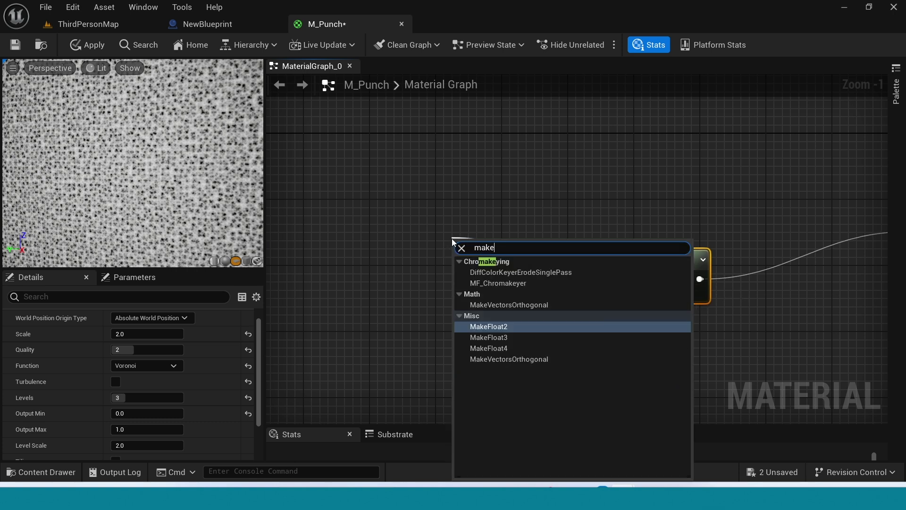
{"action": "left_click", "coordinate": [494, 338]}
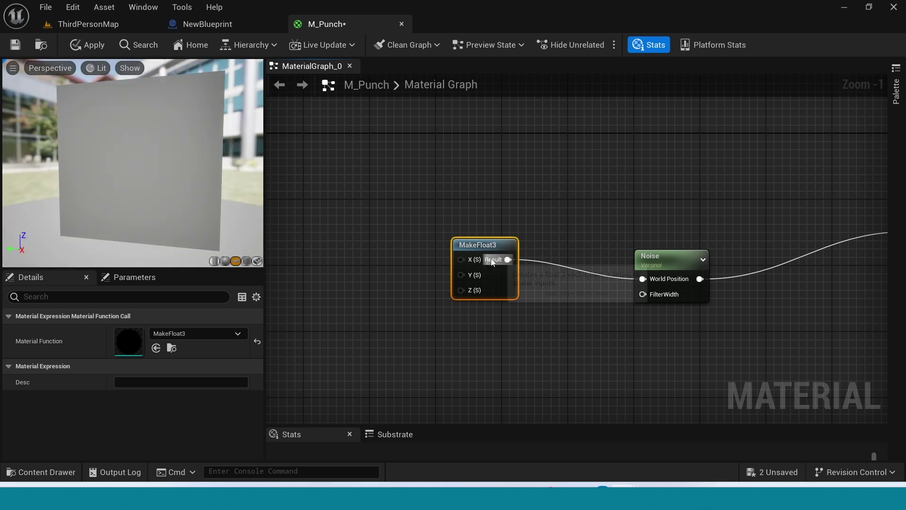
{"action": "left_click_drag", "start_coordinate": [487, 243], "coordinate": [503, 245]}
Add a BreakOutFloat2Components node and connect its R and G outputs to MakeFloat3's X and Y inputs
{"action": "right_click_drag", "start_coordinate": [434, 345], "coordinate": [525, 349]}
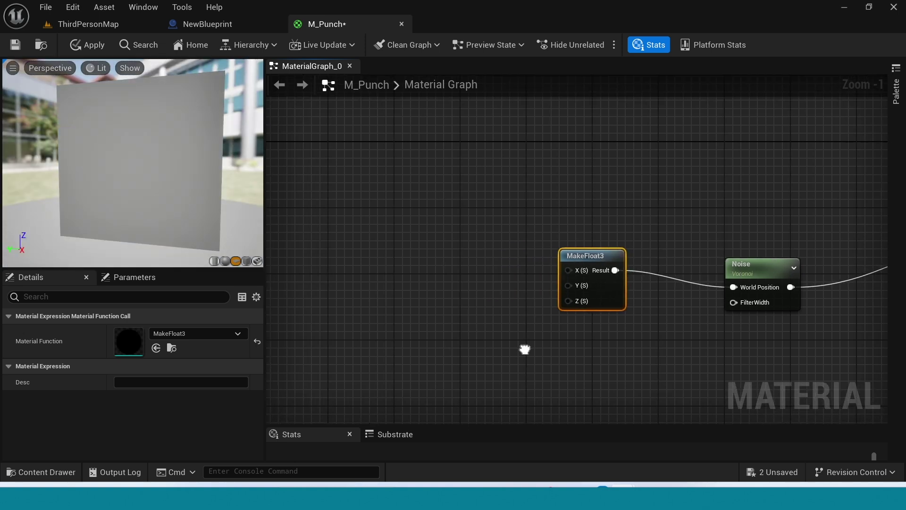
{"action": "right_click", "coordinate": [431, 305]}
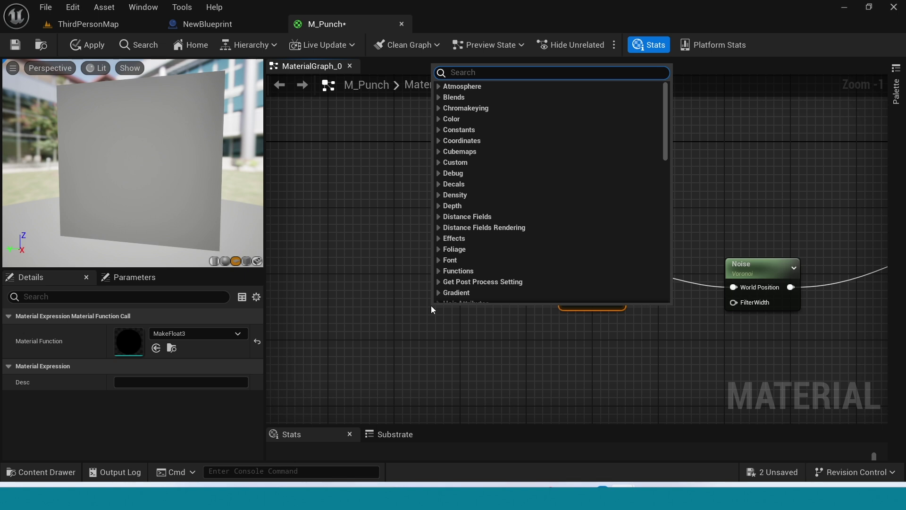
{"action": "type", "text": "bra"}
{"action": "key", "text": "BackSpace"}
{"action": "type", "text": "eak"}
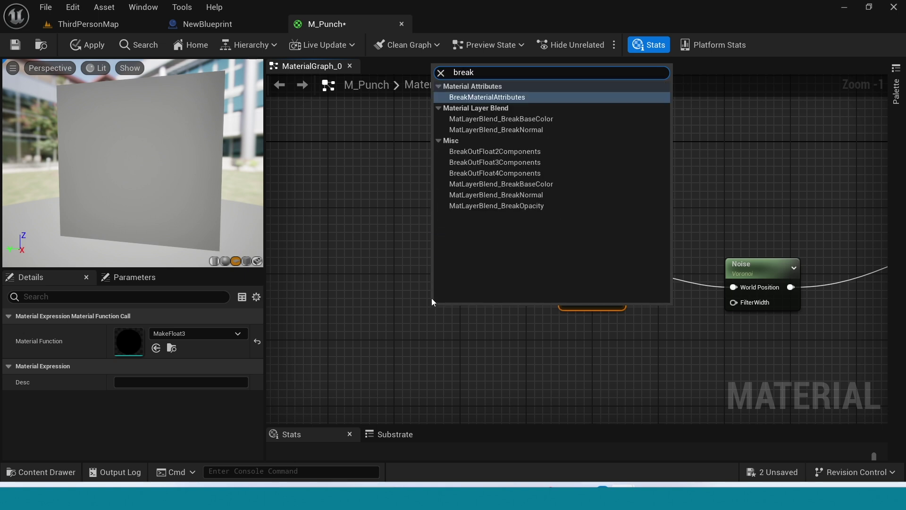
{"action": "left_click", "coordinate": [514, 151]}
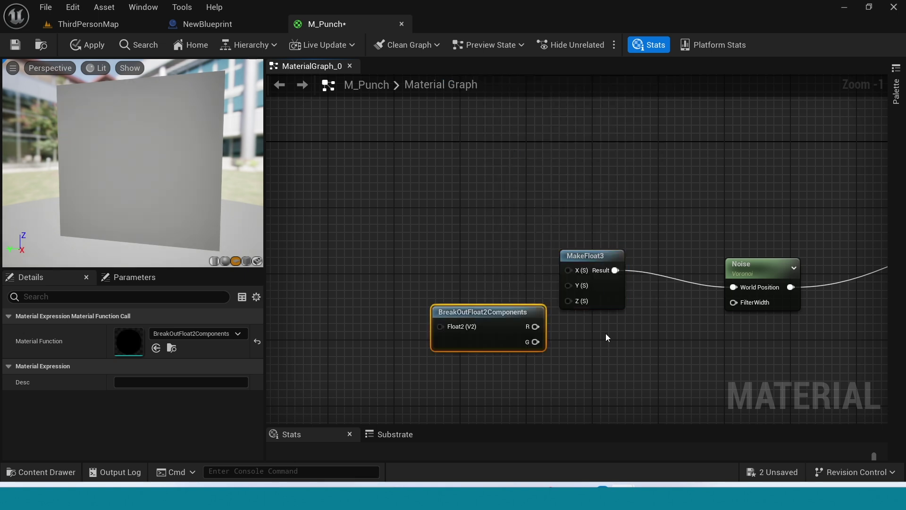
{"action": "left_click_drag", "start_coordinate": [491, 344], "coordinate": [451, 300]}
{"action": "left_click_drag", "start_coordinate": [497, 278], "coordinate": [568, 270]}
{"action": "left_click_drag", "start_coordinate": [488, 294], "coordinate": [567, 285]}
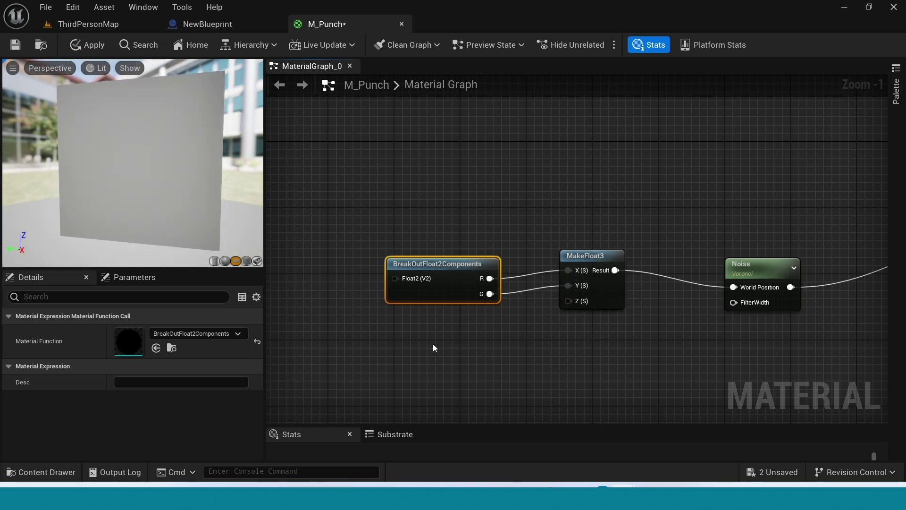
Line up the BreakOutFloat2Components, MakeFloat3 and Noise nodes in a row and close the gap before the Noise node
{"action": "right_click_drag", "start_coordinate": [433, 344], "coordinate": [500, 354]}
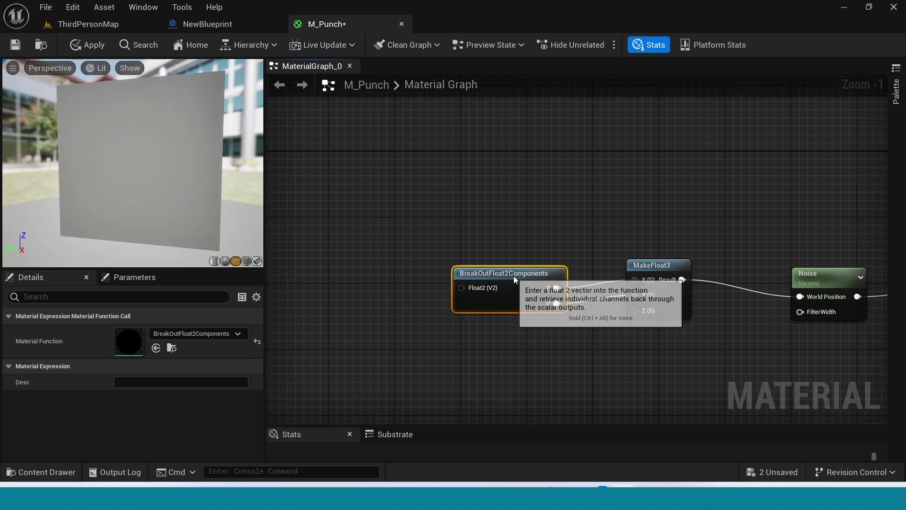
{"action": "left_click_drag", "start_coordinate": [513, 275], "coordinate": [517, 265]}
{"action": "right_click_drag", "start_coordinate": [679, 348], "coordinate": [652, 349]}
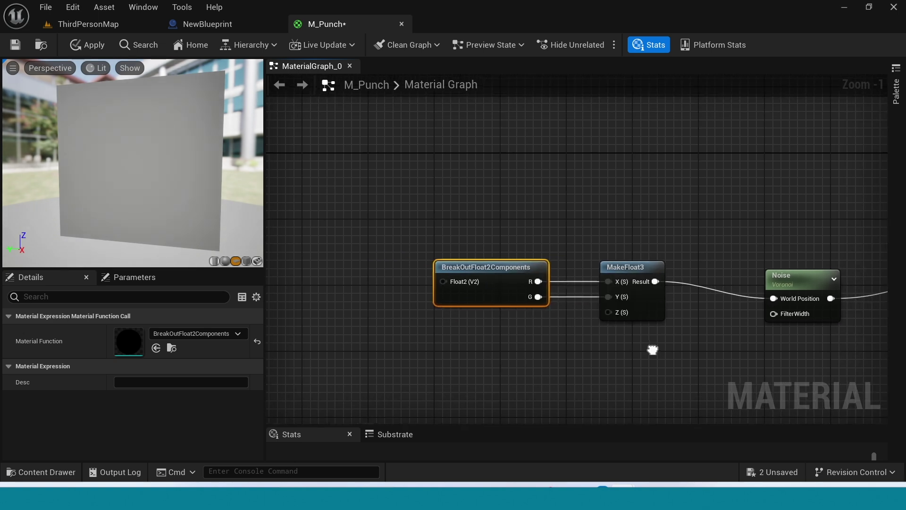
{"action": "left_click_drag", "start_coordinate": [768, 294], "coordinate": [758, 278]}
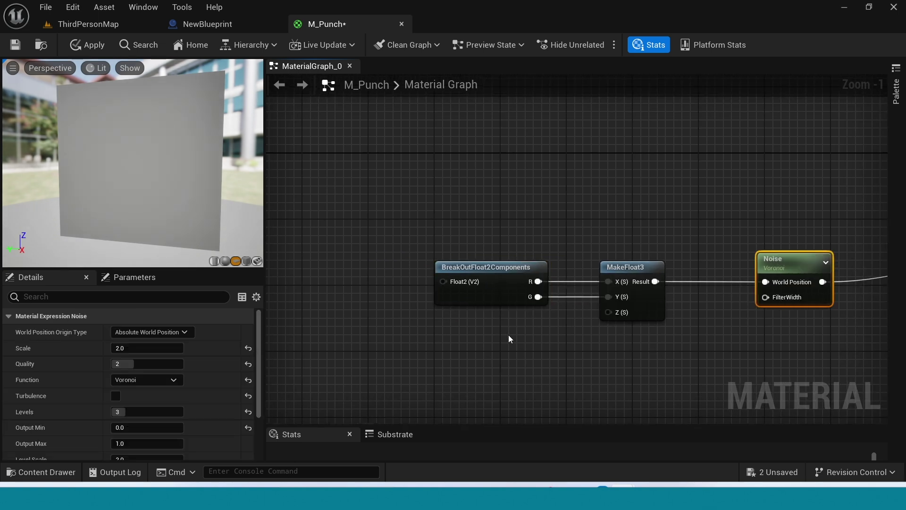
{"action": "right_click_drag", "start_coordinate": [510, 338], "coordinate": [532, 337]}
{"action": "left_click_drag", "start_coordinate": [435, 204], "coordinate": [704, 302]}
{"action": "left_click", "coordinate": [638, 317]}
Add an Add node and connect its output to the Float2 input of BreakOutFloat2Components
{"action": "right_click_drag", "start_coordinate": [501, 338], "coordinate": [557, 344]}
{"action": "right_click", "coordinate": [466, 290]}
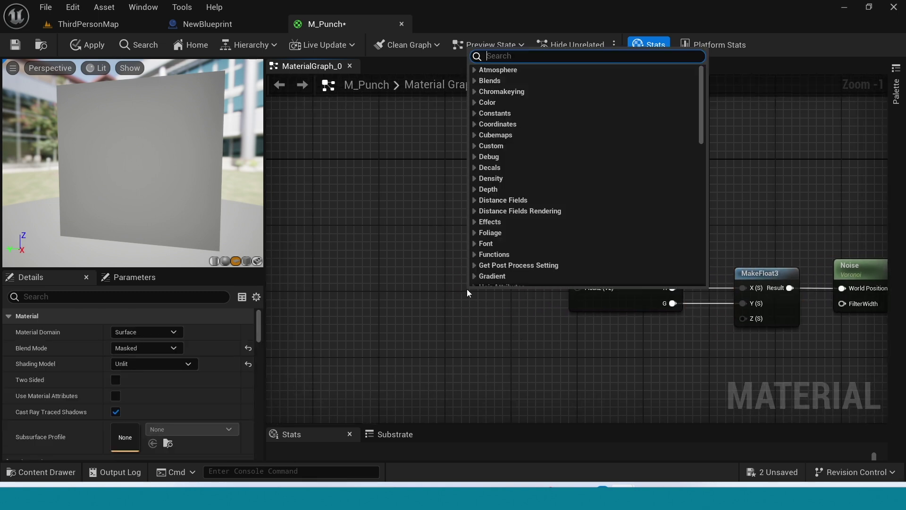
{"action": "type", "text": "add"}
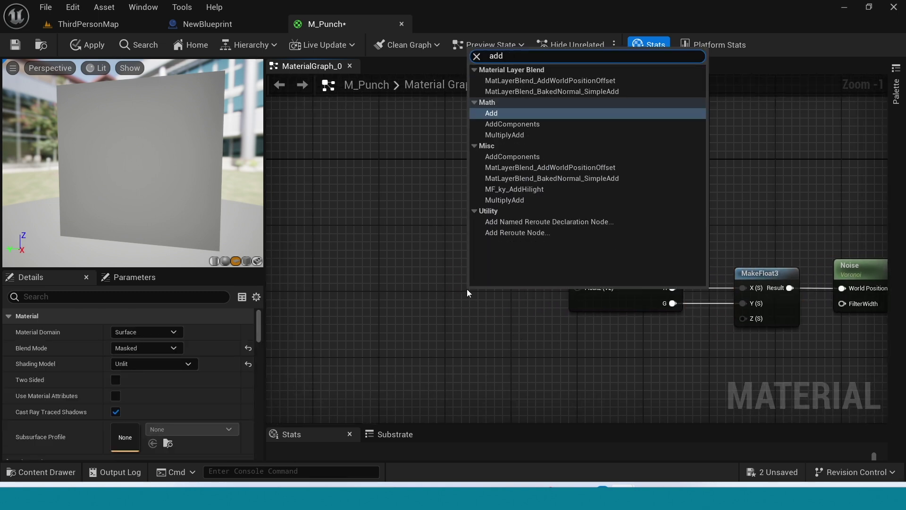
{"action": "key", "text": "Return"}
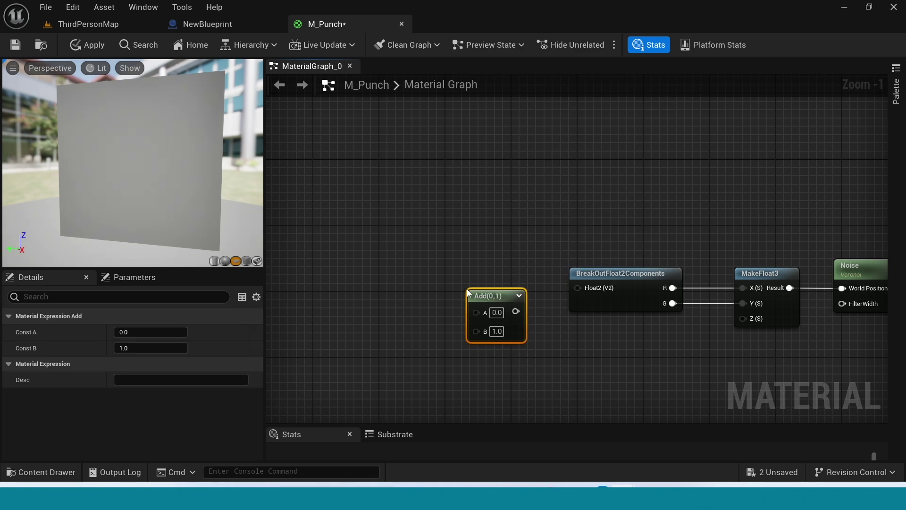
{"action": "right_click_drag", "start_coordinate": [511, 357], "coordinate": [574, 371]}
{"action": "left_click_drag", "start_coordinate": [582, 330], "coordinate": [641, 303]}
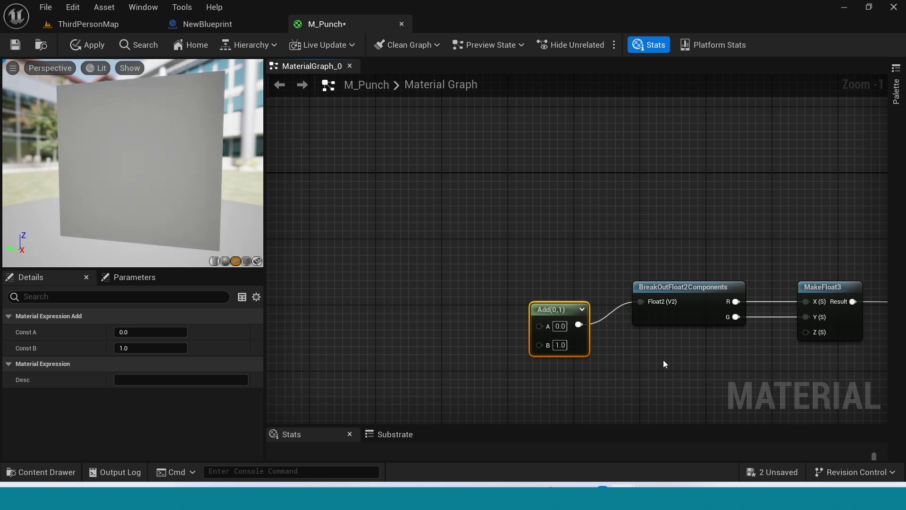
Create a scalar parameter named NoiseOffset and connect it to the Add node's B input
{"action": "right_click_drag", "start_coordinate": [589, 369], "coordinate": [661, 357]}
{"action": "left_click", "coordinate": [503, 360]}
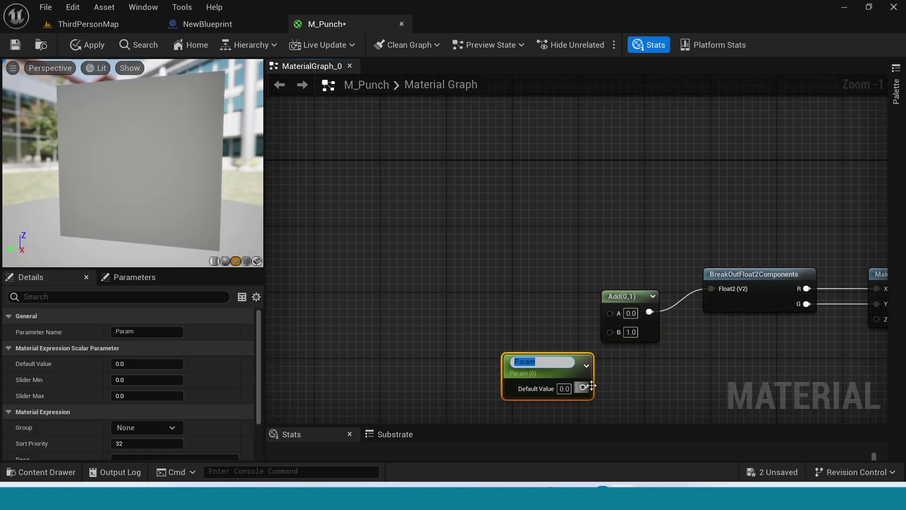
{"action": "type", "text": "NoiseOffset"}
{"action": "key", "text": "Return"}
{"action": "right_click_drag", "start_coordinate": [663, 409], "coordinate": [685, 356]}
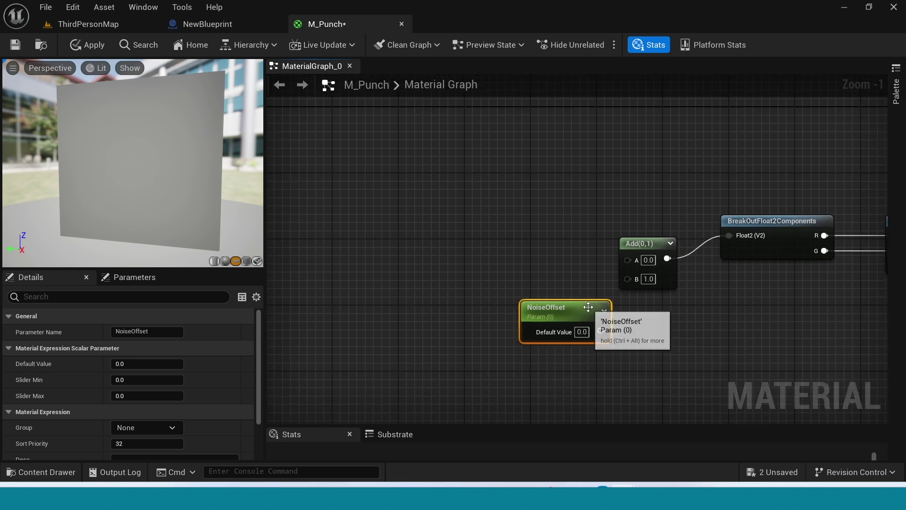
{"action": "left_click_drag", "start_coordinate": [594, 308], "coordinate": [629, 278]}
Add a Multiply node before the Add node and connect its output to Add's A input
{"action": "right_click_drag", "start_coordinate": [480, 236], "coordinate": [525, 246]}
{"action": "key", "text": "m"}
{"action": "left_click", "coordinate": [524, 245]}
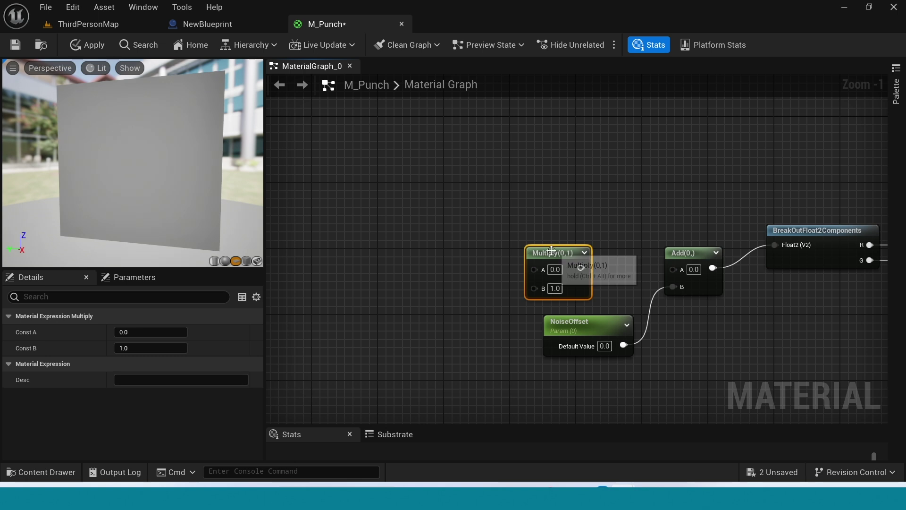
{"action": "left_click_drag", "start_coordinate": [551, 247], "coordinate": [676, 270]}
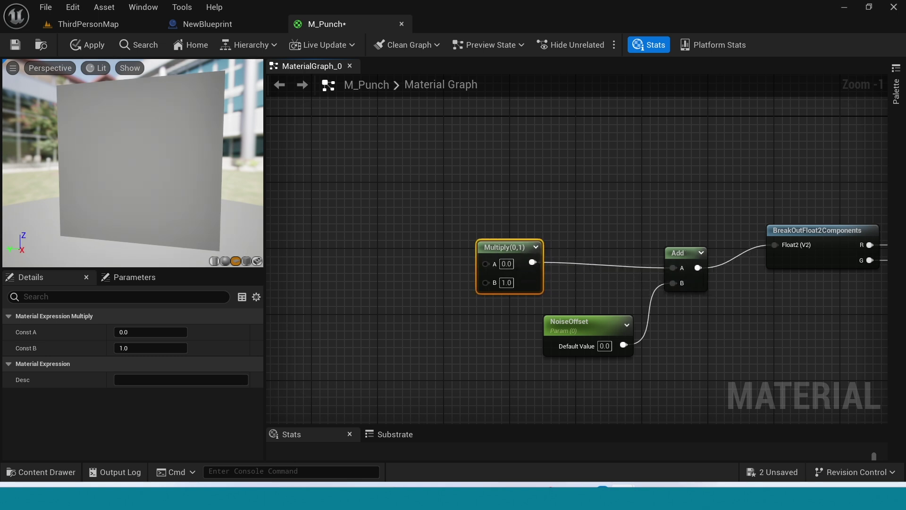
Add a Constant2Vector node below the Multiply node's inputs and connect it to Multiply's B input
{"action": "right_click_drag", "start_coordinate": [574, 291], "coordinate": [677, 306]}
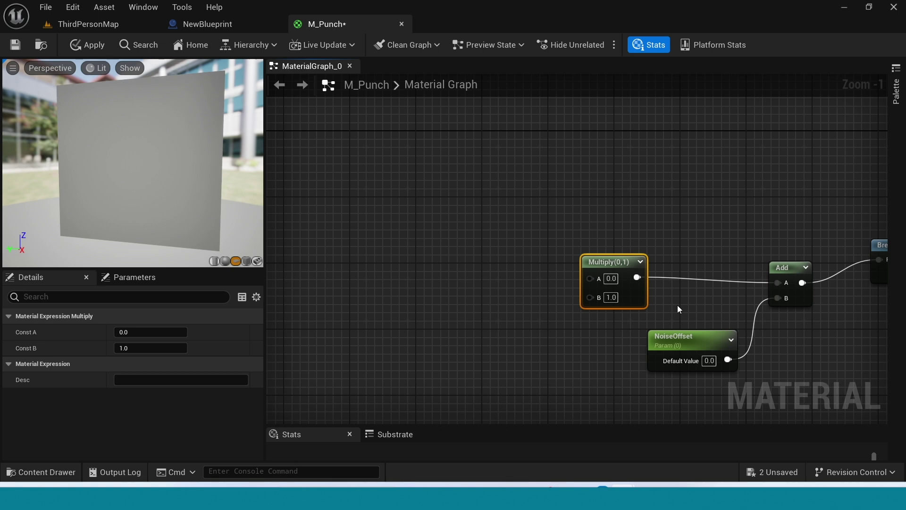
{"action": "left_click", "coordinate": [511, 332]}
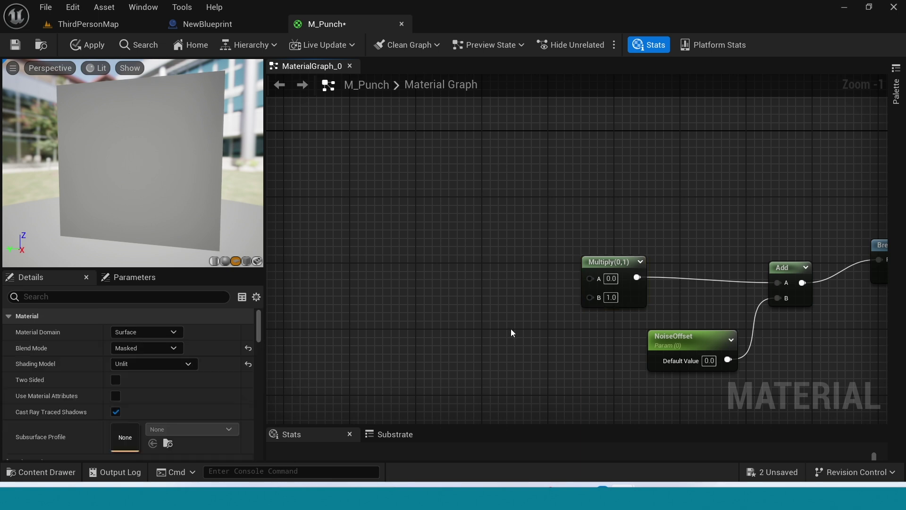
{"action": "left_click", "coordinate": [511, 328]}
{"action": "left_click_drag", "start_coordinate": [560, 350], "coordinate": [591, 297]}
{"action": "left_click_drag", "start_coordinate": [540, 336], "coordinate": [510, 321]}
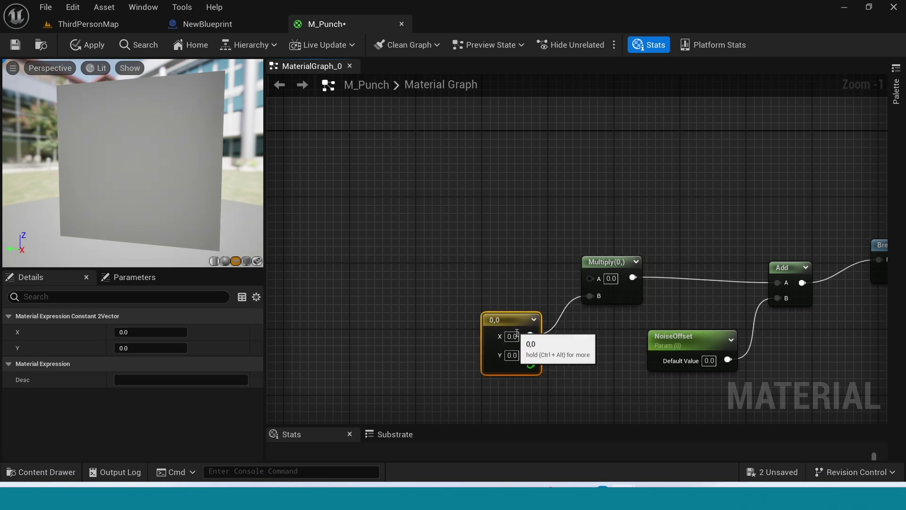
Set the Constant2Vector node's X to 10 and Y to 0.3
{"action": "right_click_drag", "start_coordinate": [564, 372], "coordinate": [552, 332]}
{"action": "left_click", "coordinate": [504, 305]}
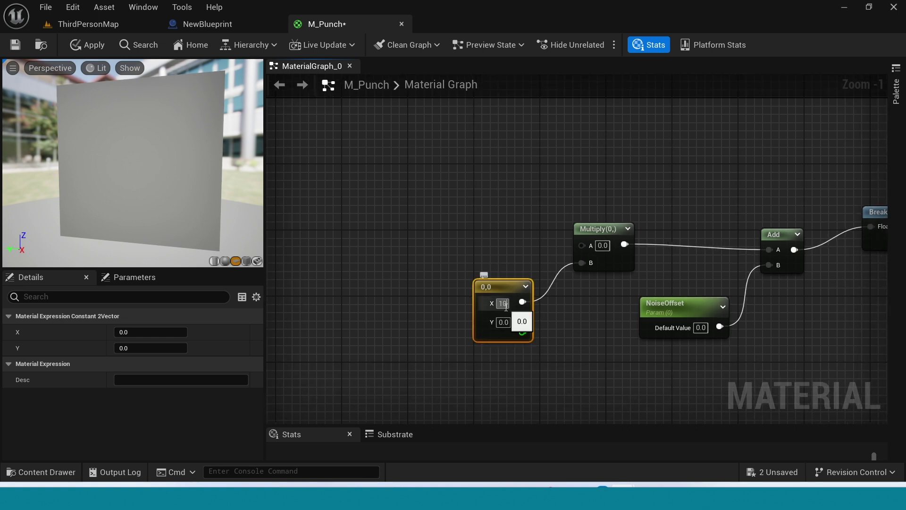
{"action": "key", "text": "Return"}
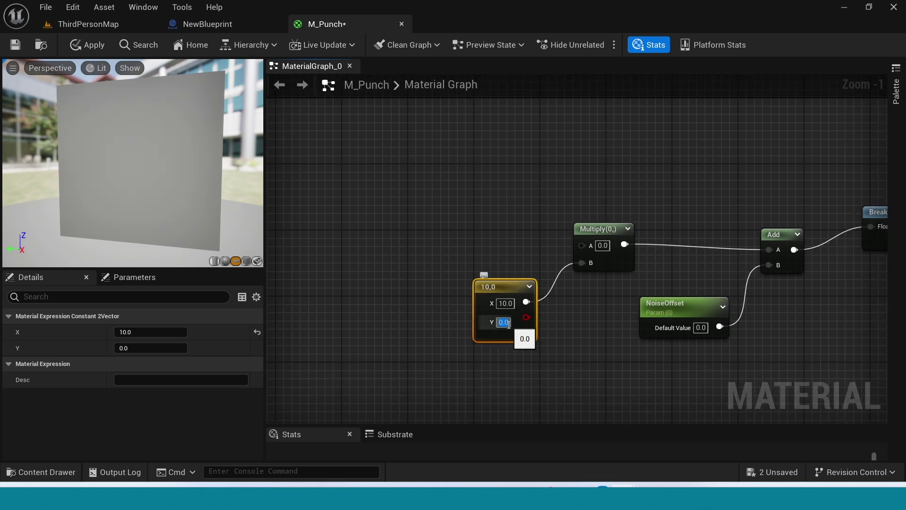
{"action": "type", "text": "0.3"}
{"action": "key", "text": "Return"}
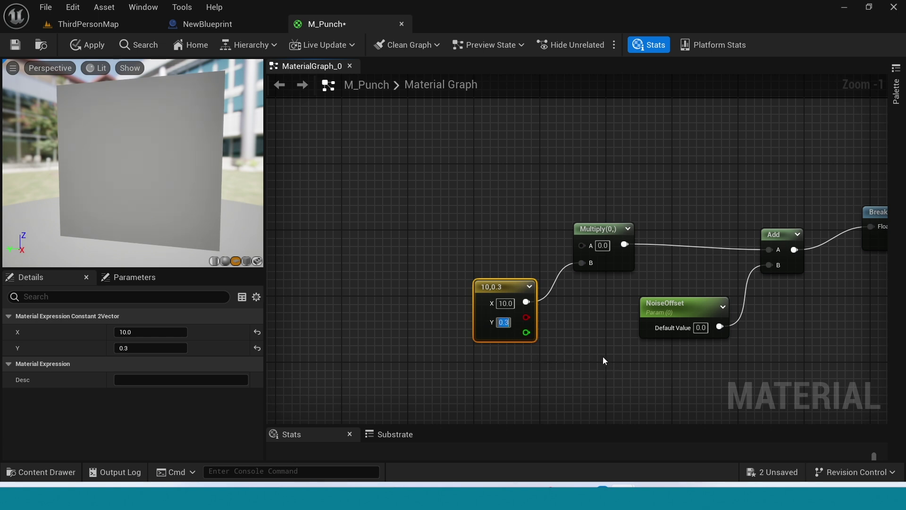
Straighten the connections of the whole noise node chain so its nodes line up in a single row
{"action": "scroll", "coordinate": [602, 356], "scroll_direction": "down", "scroll_amount": 1}
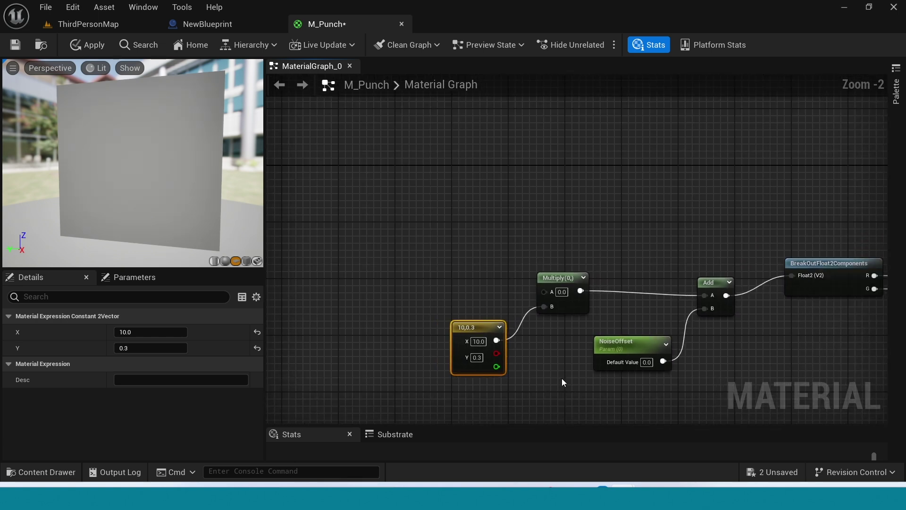
{"action": "scroll", "coordinate": [562, 378], "scroll_direction": "down", "scroll_amount": 4}
{"action": "left_click_drag", "start_coordinate": [410, 299], "coordinate": [645, 365]}
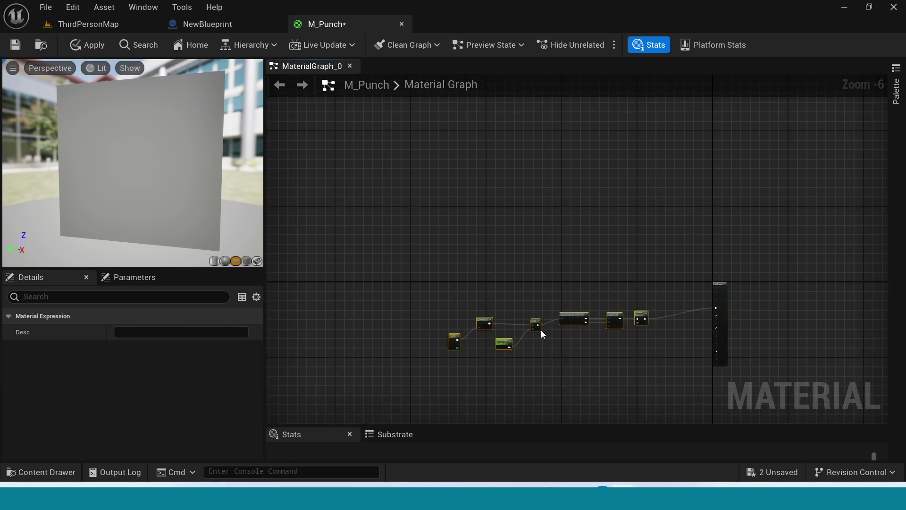
{"action": "key", "text": "q"}
{"action": "scroll", "coordinate": [542, 366], "scroll_direction": "up", "scroll_amount": 3}
{"action": "left_click", "coordinate": [545, 366]}
{"action": "right_click_drag", "start_coordinate": [516, 357], "coordinate": [547, 366]}
{"action": "left_click_drag", "start_coordinate": [362, 210], "coordinate": [586, 268]}
{"action": "left_click", "coordinate": [796, 352]}
{"action": "right_click_drag", "start_coordinate": [795, 352], "coordinate": [744, 362]}
Add a VectorToRadialValue node and place it above and ahead of the Constant2Vector node
{"action": "right_click_drag", "start_coordinate": [413, 269], "coordinate": [481, 313]}
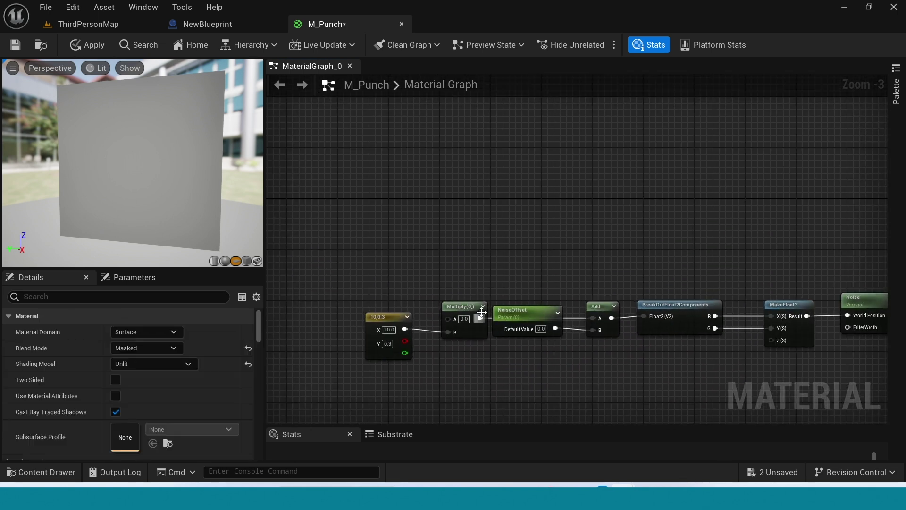
{"action": "right_click", "coordinate": [395, 200]}
{"action": "type", "text": "v"}
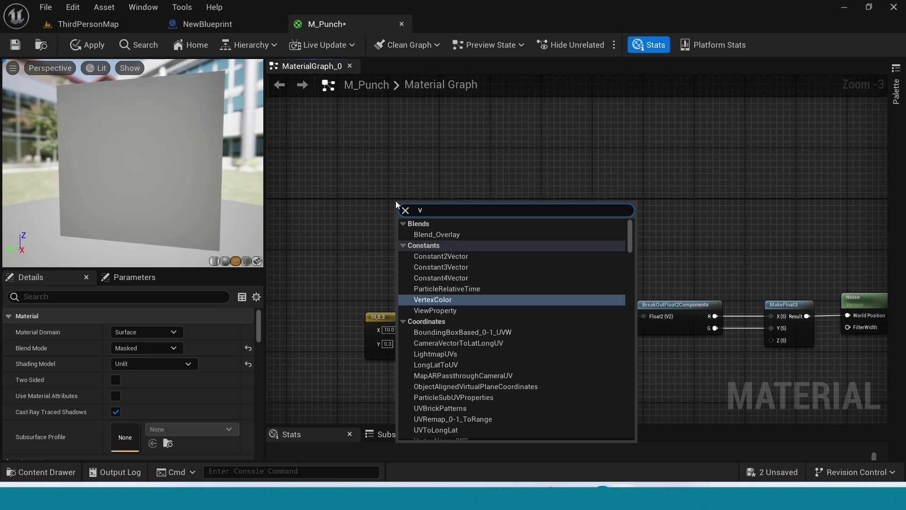
{"action": "type", "text": "ector"}
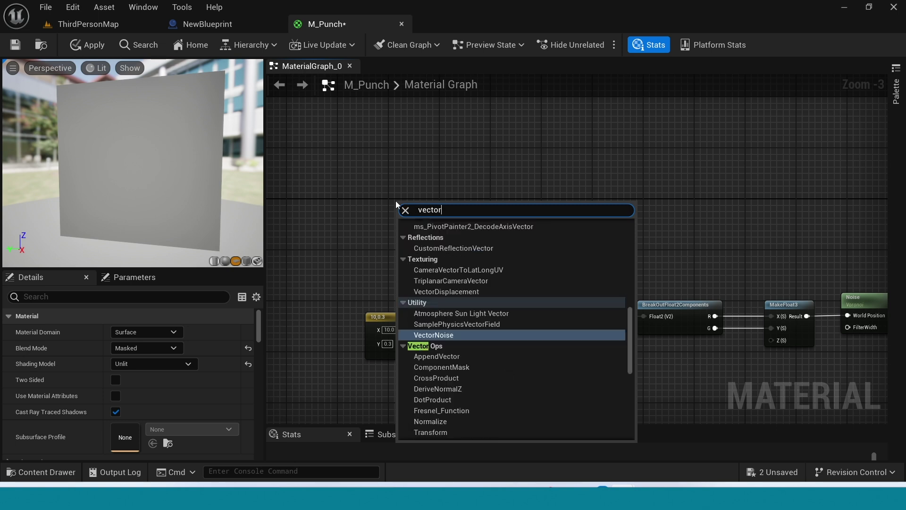
{"action": "type", "text": " to rad"}
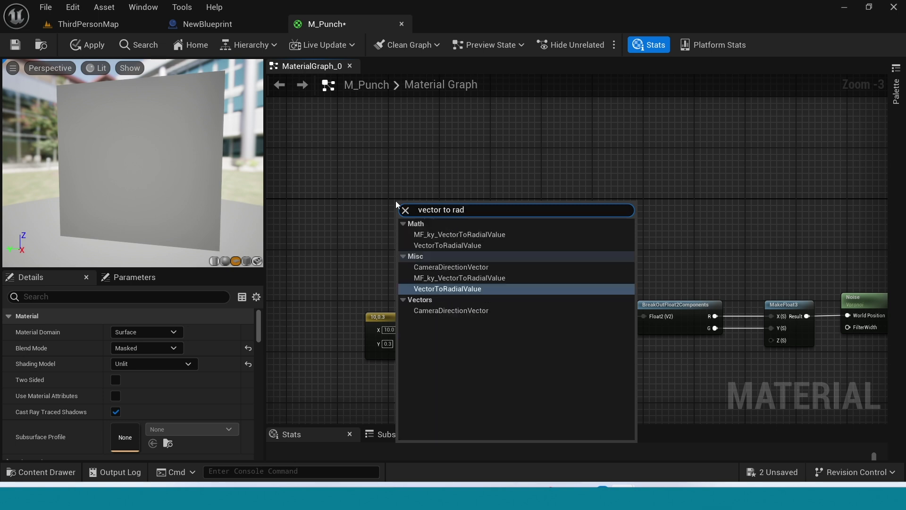
{"action": "type", "text": "i"}
{"action": "left_click", "coordinate": [485, 289]}
{"action": "right_click_drag", "start_coordinate": [449, 274], "coordinate": [595, 281]}
{"action": "left_click_drag", "start_coordinate": [588, 213], "coordinate": [398, 207]}
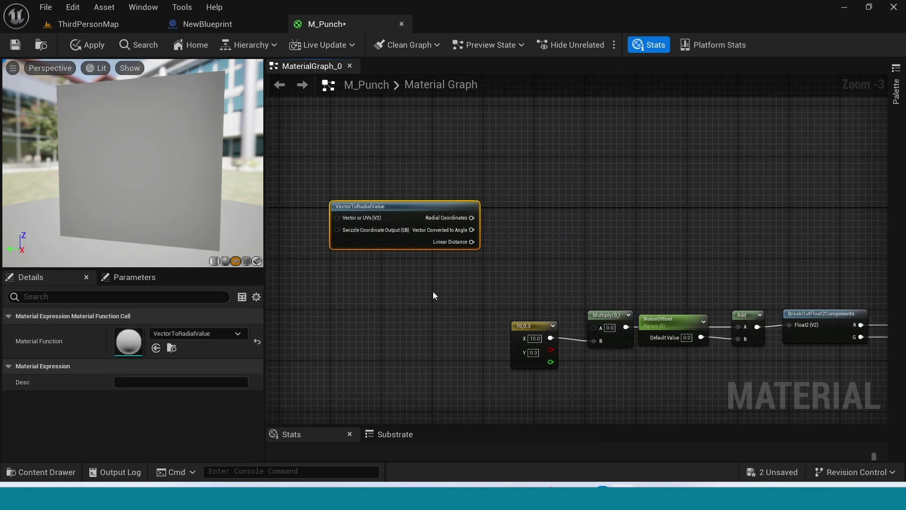
{"action": "right_click_drag", "start_coordinate": [408, 287], "coordinate": [458, 295]}
{"action": "left_click_drag", "start_coordinate": [477, 218], "coordinate": [408, 212]}
Add another Multiply node beside VectorToRadialValue and connect Vector Converted to Angle to its A input
{"action": "scroll", "coordinate": [420, 280], "scroll_direction": "up", "scroll_amount": 2}
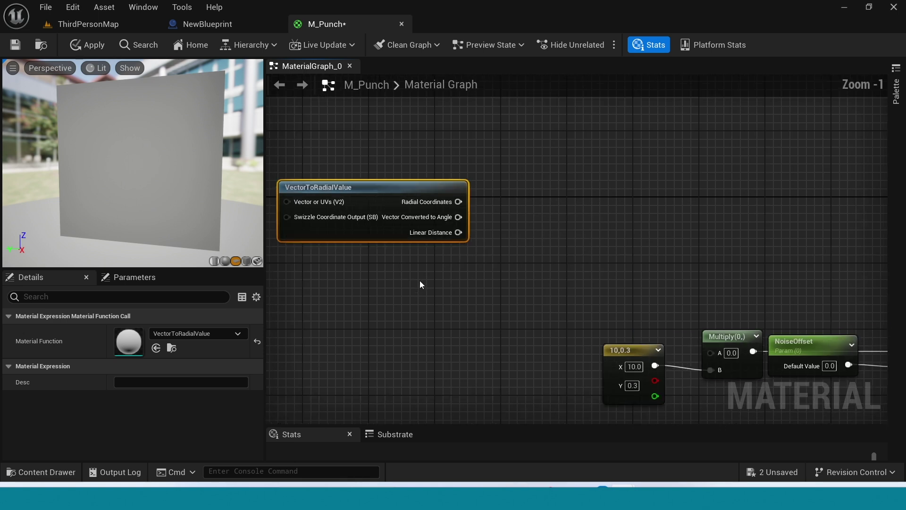
{"action": "right_click_drag", "start_coordinate": [420, 281], "coordinate": [427, 296]}
{"action": "left_click", "coordinate": [513, 274]}
{"action": "right_click_drag", "start_coordinate": [512, 274], "coordinate": [435, 246]}
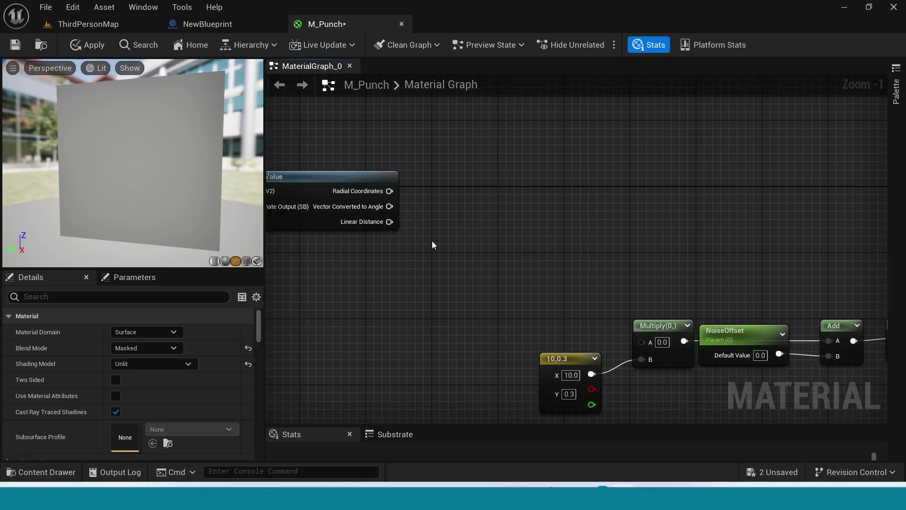
{"action": "left_click", "coordinate": [458, 214]}
{"action": "scroll", "coordinate": [421, 273], "scroll_direction": "up", "scroll_amount": 1}
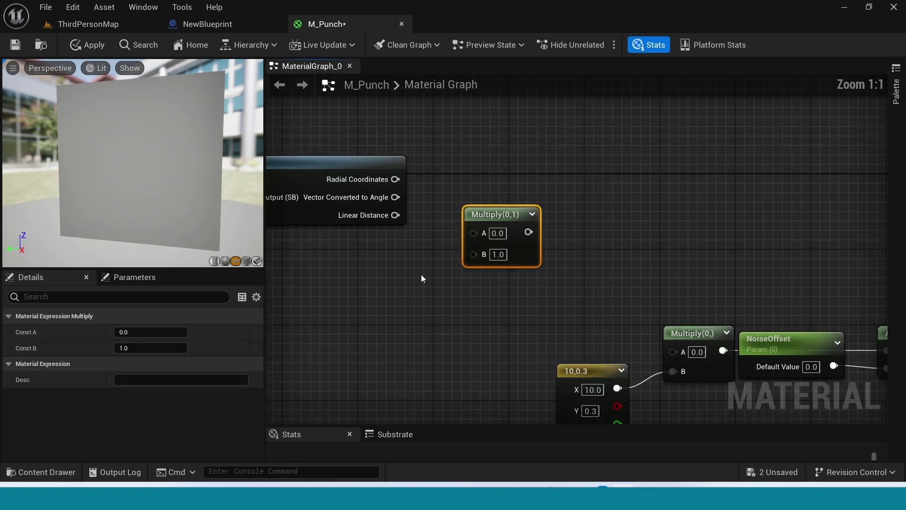
{"action": "left_click_drag", "start_coordinate": [504, 243], "coordinate": [530, 220]}
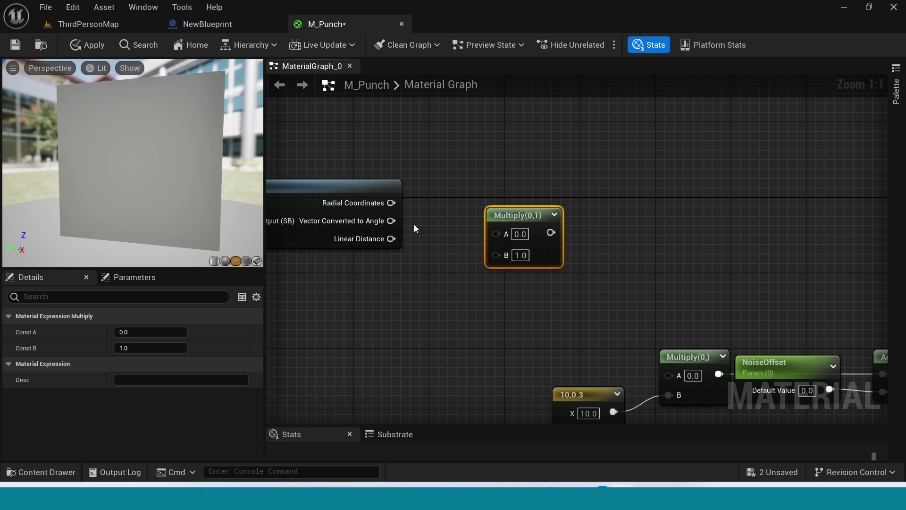
{"action": "left_click_drag", "start_coordinate": [391, 220], "coordinate": [496, 234]}
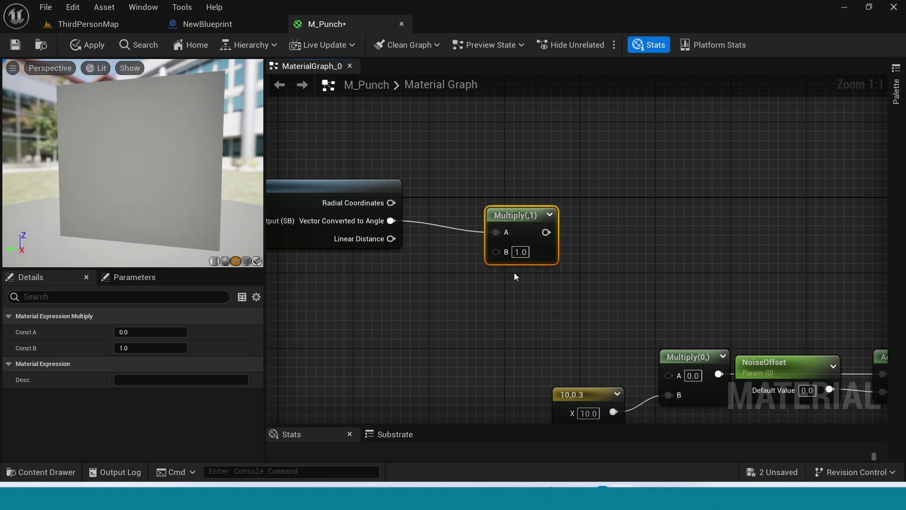
Set the B value of the Multiply node fed by Vector Converted to Angle to 2
{"action": "right_click_drag", "start_coordinate": [514, 277], "coordinate": [494, 310]}
{"action": "left_click", "coordinate": [457, 259]}
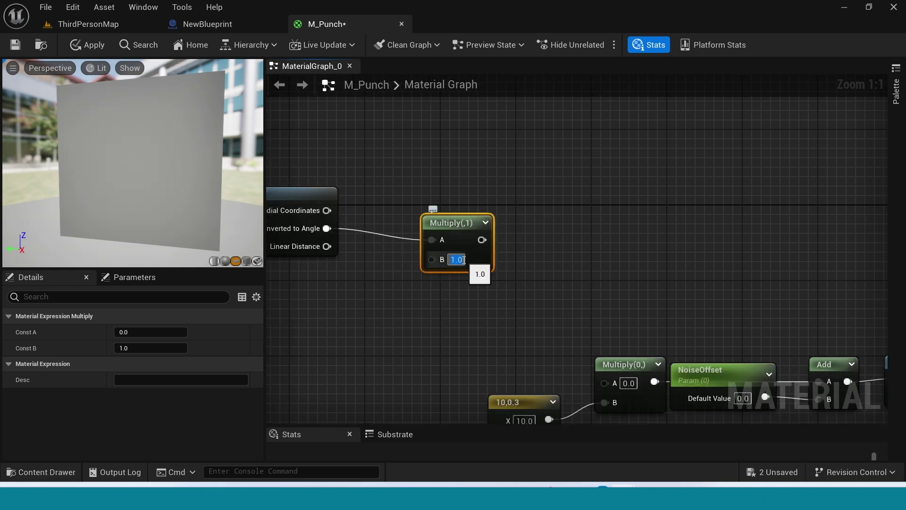
{"action": "type", "text": "2"}
{"action": "key", "text": "Return"}
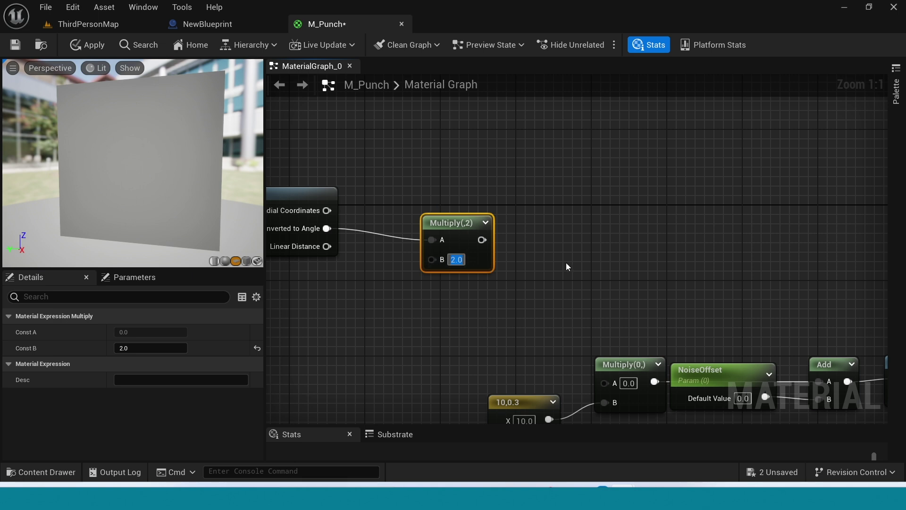
Add a Subtract node fed by the Multiply result and line it up level with the Multiply node
{"action": "left_click_drag", "start_coordinate": [480, 241], "coordinate": [545, 240]}
{"action": "type", "text": "-"}
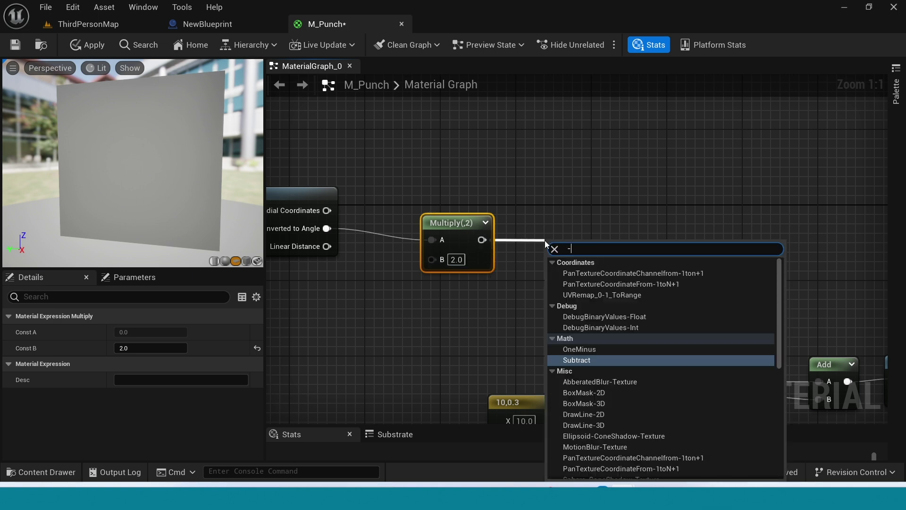
{"action": "key", "text": "Return"}
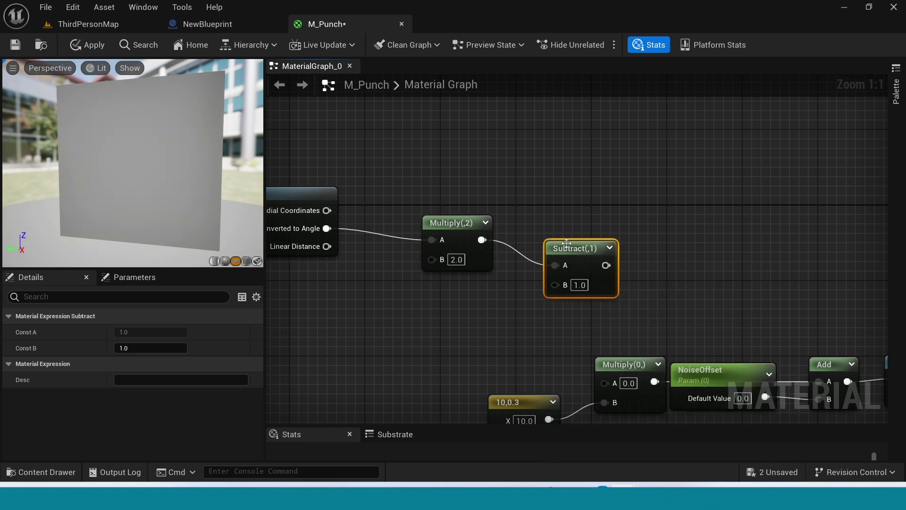
{"action": "left_click_drag", "start_coordinate": [576, 249], "coordinate": [577, 225]}
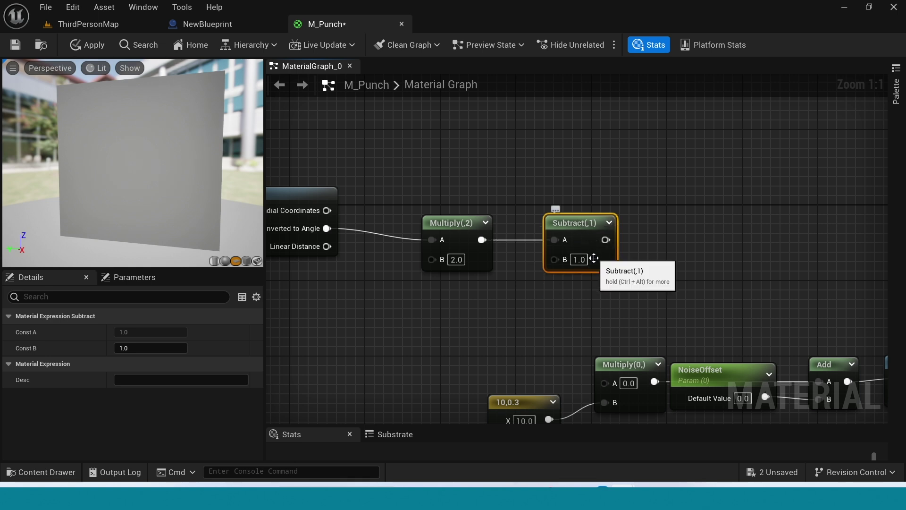
Add an Add node fed by the Subtract result, line it up in the row and set its B to -0.5
{"action": "right_click_drag", "start_coordinate": [592, 309], "coordinate": [582, 300]}
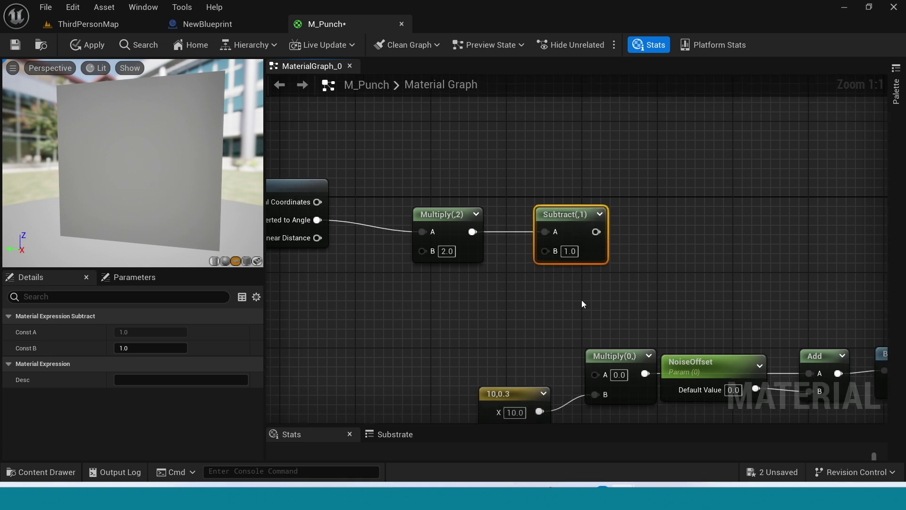
{"action": "right_click_drag", "start_coordinate": [582, 300], "coordinate": [575, 291]}
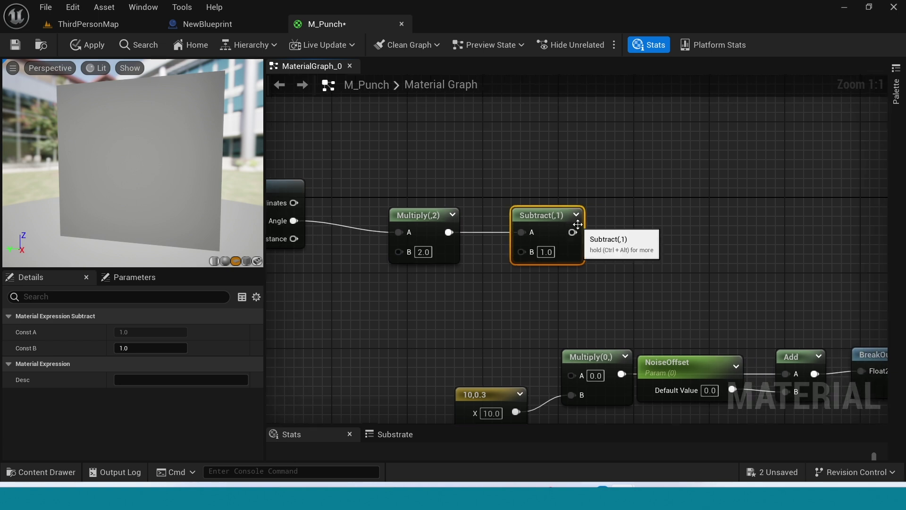
{"action": "left_click_drag", "start_coordinate": [572, 232], "coordinate": [616, 229]}
{"action": "type", "text": "add"}
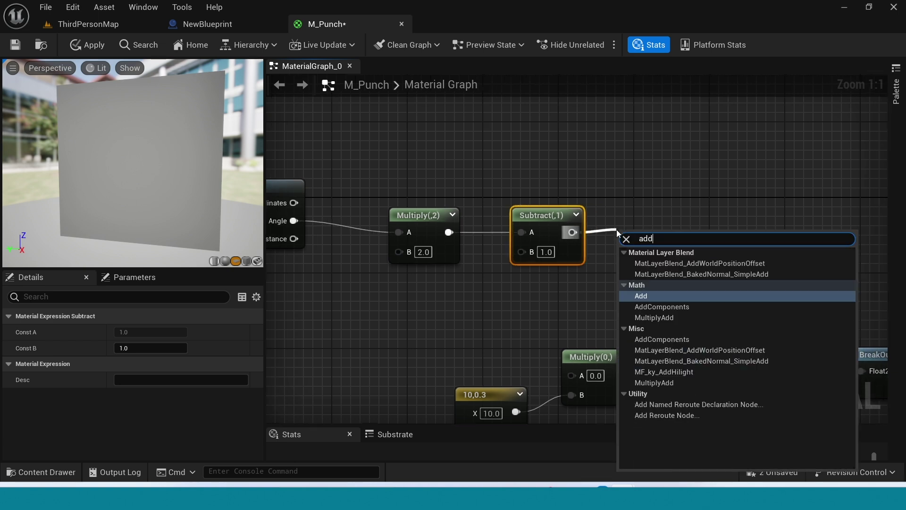
{"action": "key", "text": "Return"}
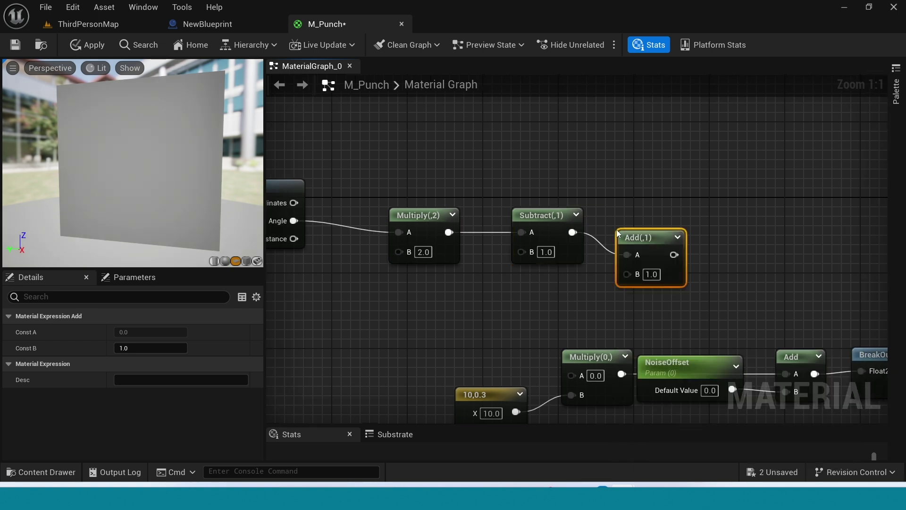
{"action": "left_click_drag", "start_coordinate": [643, 237], "coordinate": [643, 219]}
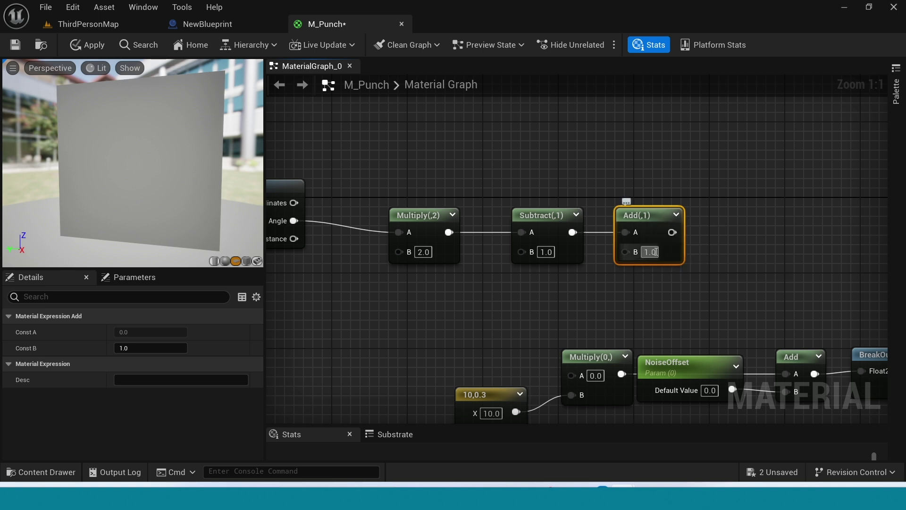
{"action": "type", "text": "-"}
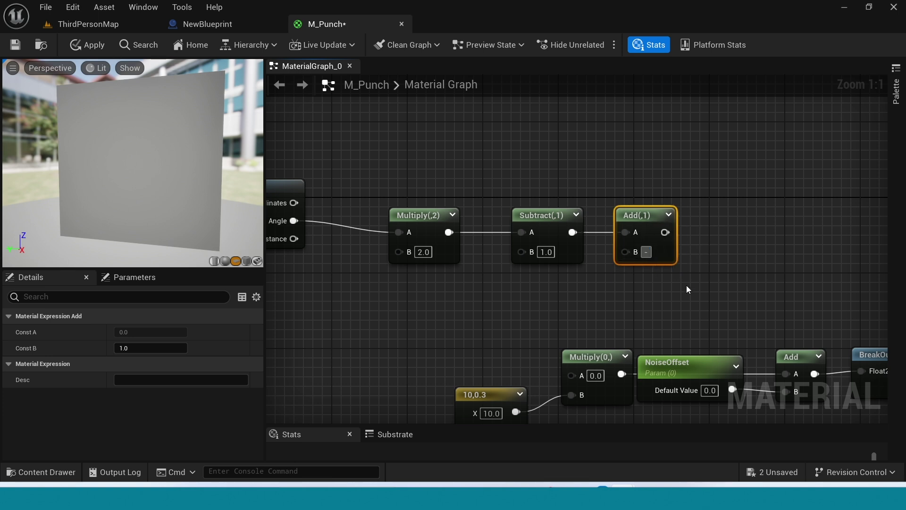
{"action": "type", "text": "0.5"}
{"action": "key", "text": "Return"}
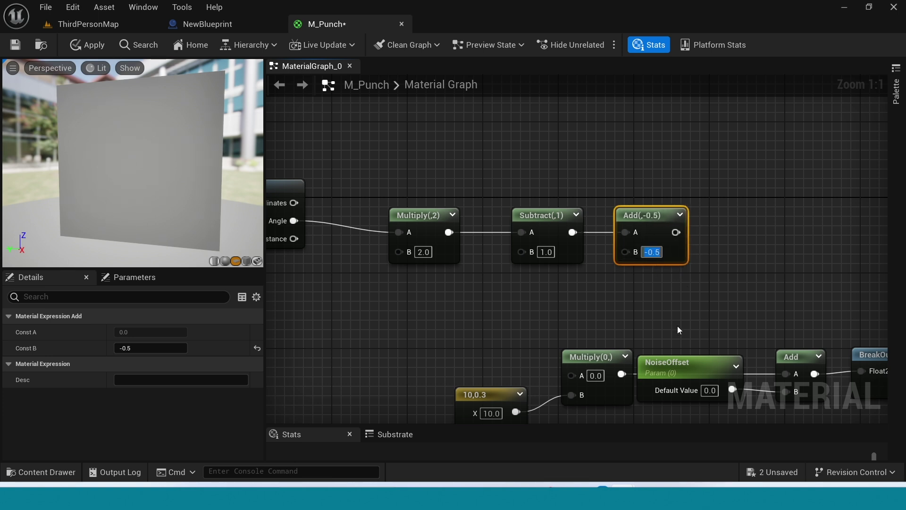
Add an Abs node fed by the output of the Add node with -0.5 and align it with the row
{"action": "right_click_drag", "start_coordinate": [693, 313], "coordinate": [661, 316]}
{"action": "left_click_drag", "start_coordinate": [640, 236], "coordinate": [701, 240]}
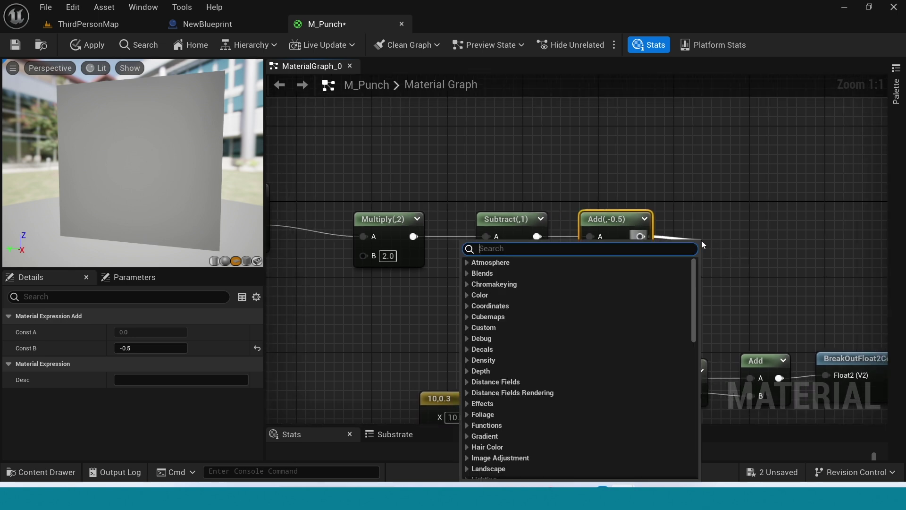
{"action": "type", "text": "abs"}
{"action": "key", "text": "Return"}
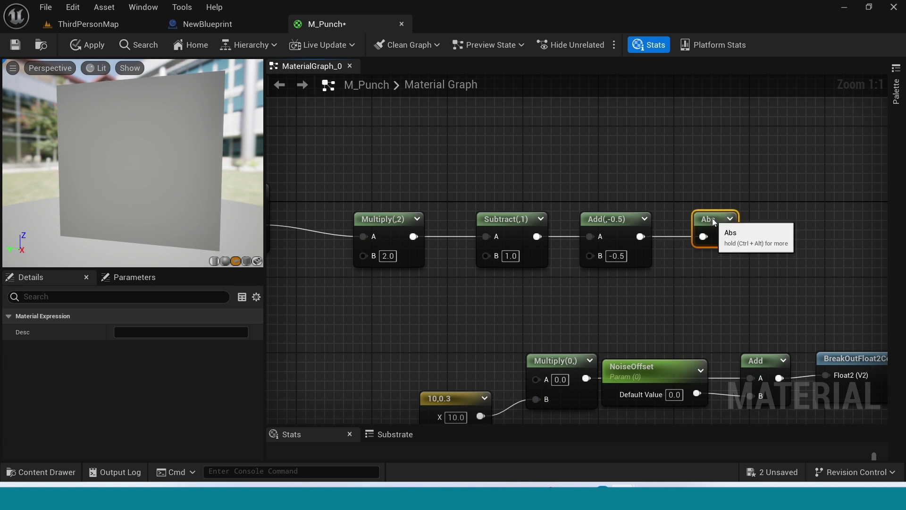
Add a Step node fed by the Abs output and line it up with the row
{"action": "scroll", "coordinate": [727, 264], "scroll_direction": "down", "scroll_amount": 2}
{"action": "right_click_drag", "start_coordinate": [726, 272], "coordinate": [630, 287]}
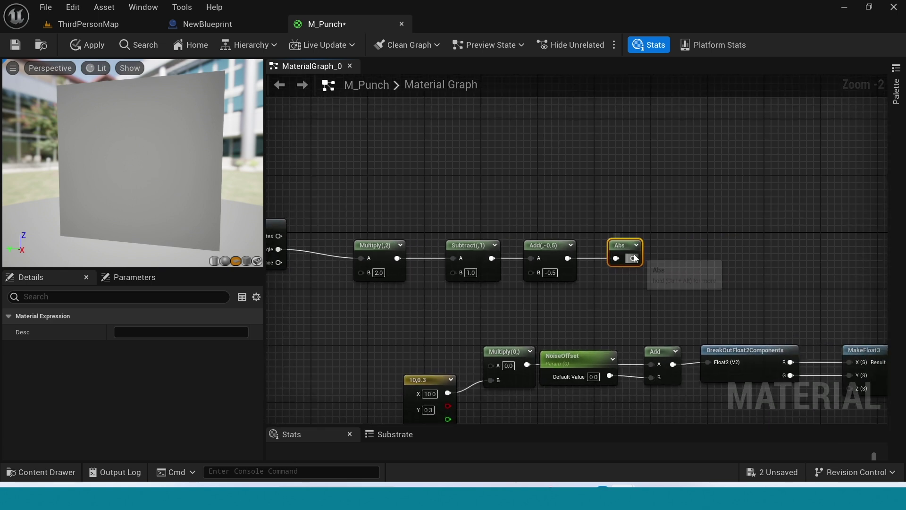
{"action": "left_click_drag", "start_coordinate": [633, 258], "coordinate": [679, 253]}
{"action": "type", "text": "step"}
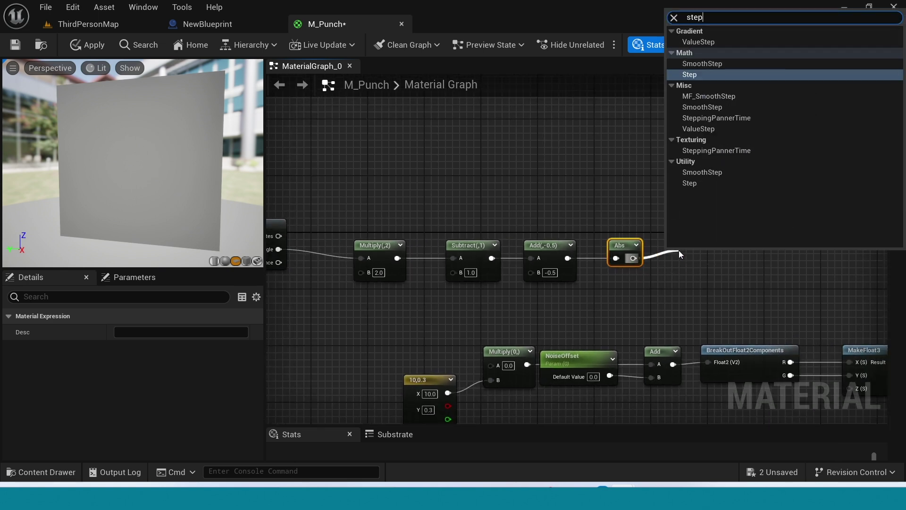
{"action": "key", "text": "Return"}
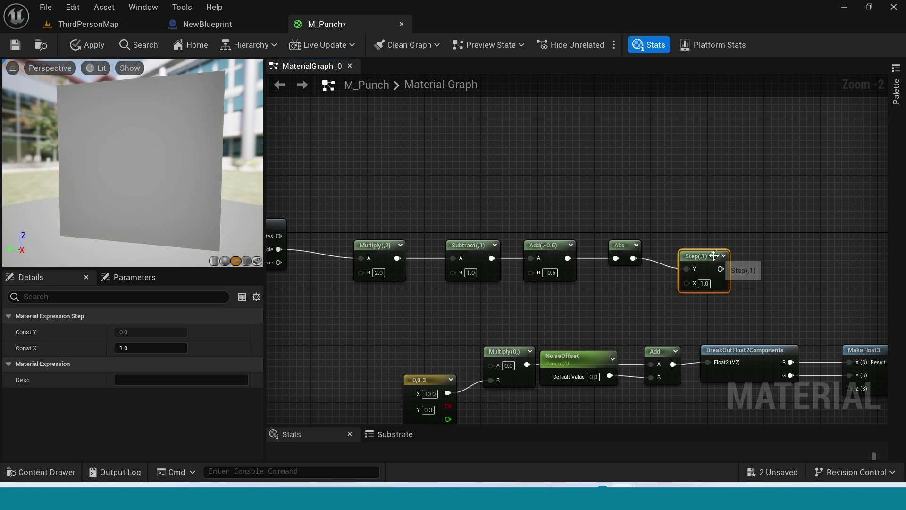
{"action": "scroll", "coordinate": [706, 244], "scroll_direction": "up", "scroll_amount": 2}
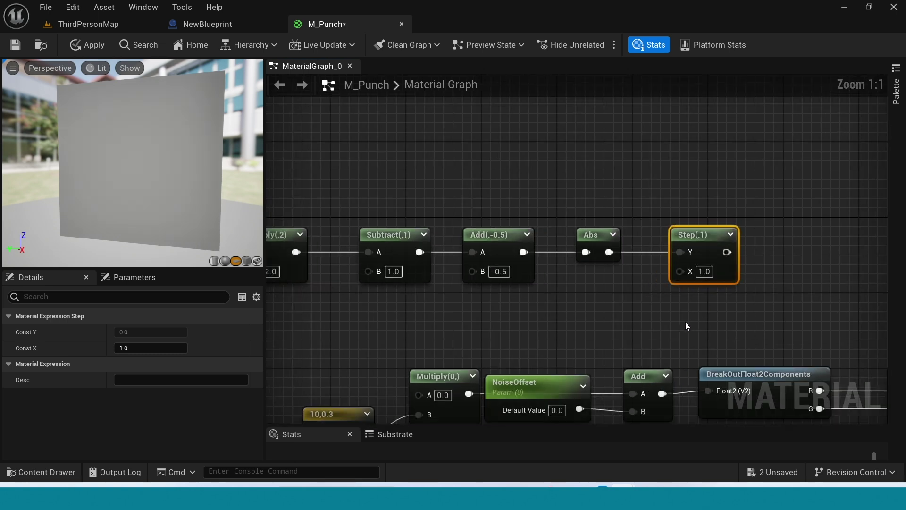
Feed the Abs output into the Step node's X input instead of Y and raise the Step node slightly
{"action": "right_click_drag", "start_coordinate": [684, 324], "coordinate": [644, 303]}
{"action": "left_click_drag", "start_coordinate": [569, 247], "coordinate": [641, 266]}
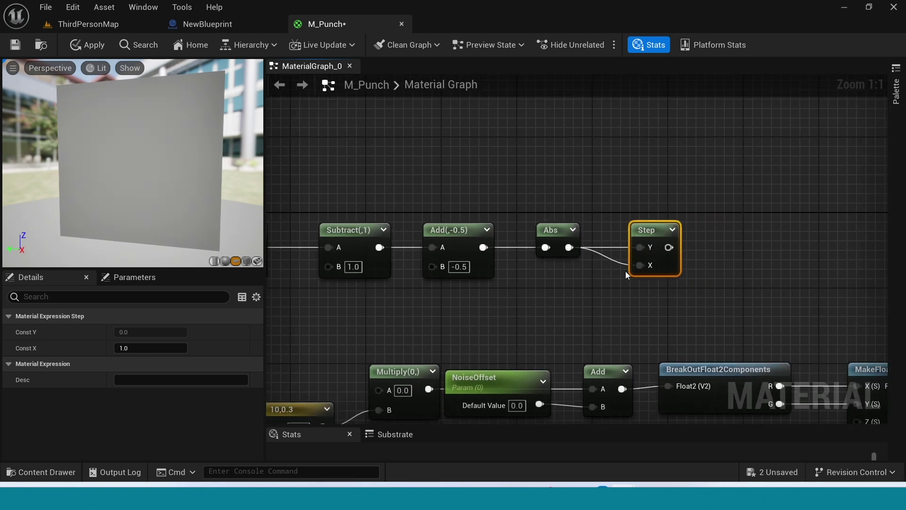
{"action": "left_click", "coordinate": [618, 247], "text": "alt"}
{"action": "left_click_drag", "start_coordinate": [644, 233], "coordinate": [641, 214]}
Add a OneMinus (1-x) node fed by the Step output and align it with the Step node
{"action": "right_click_drag", "start_coordinate": [731, 299], "coordinate": [635, 305]}
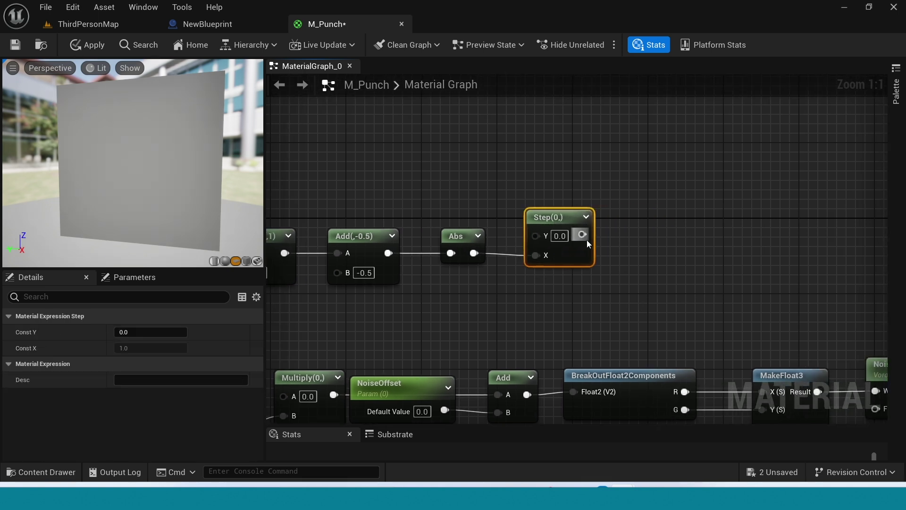
{"action": "left_click_drag", "start_coordinate": [582, 235], "coordinate": [619, 234]}
{"action": "type", "text": "-1"}
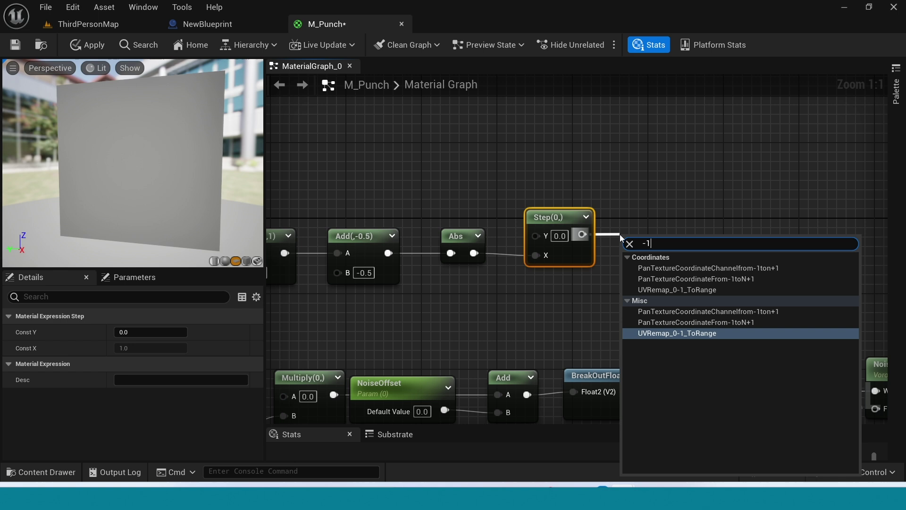
{"action": "key", "text": "BackSpace"}
{"action": "key", "text": "BackSpace"}
{"action": "type", "text": "1-"}
{"action": "key", "text": "Return"}
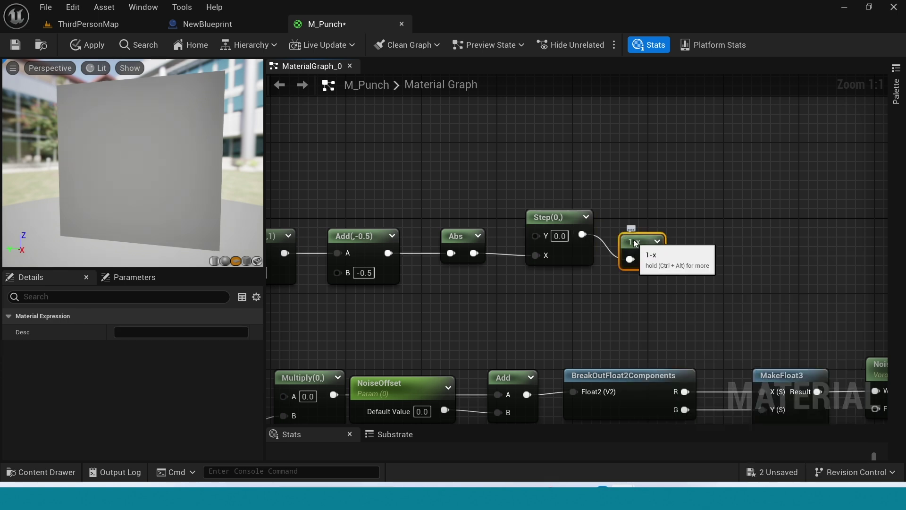
{"action": "left_click_drag", "start_coordinate": [636, 243], "coordinate": [635, 218]}
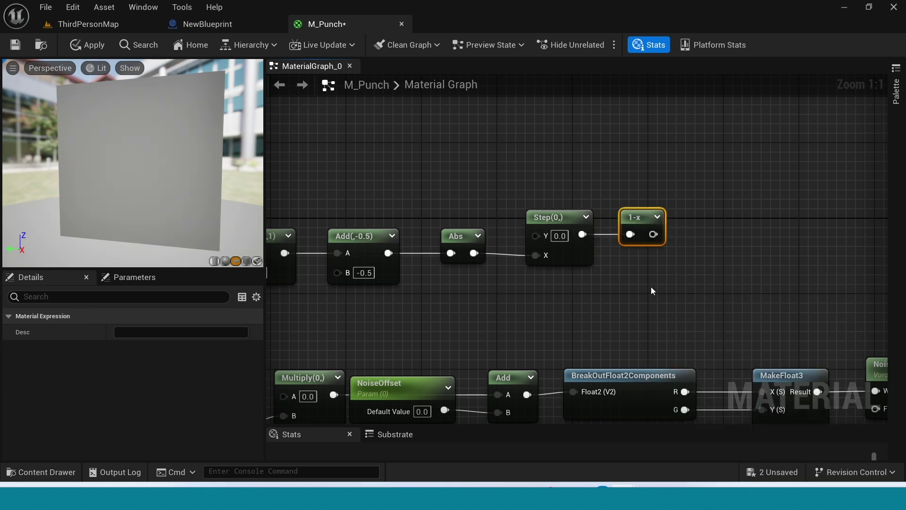
Add a scalar parameter named Cone in the empty graph space beyond the 1-x node
{"action": "scroll", "coordinate": [650, 287], "scroll_direction": "down", "scroll_amount": 1}
{"action": "right_click_drag", "start_coordinate": [640, 292], "coordinate": [564, 315]}
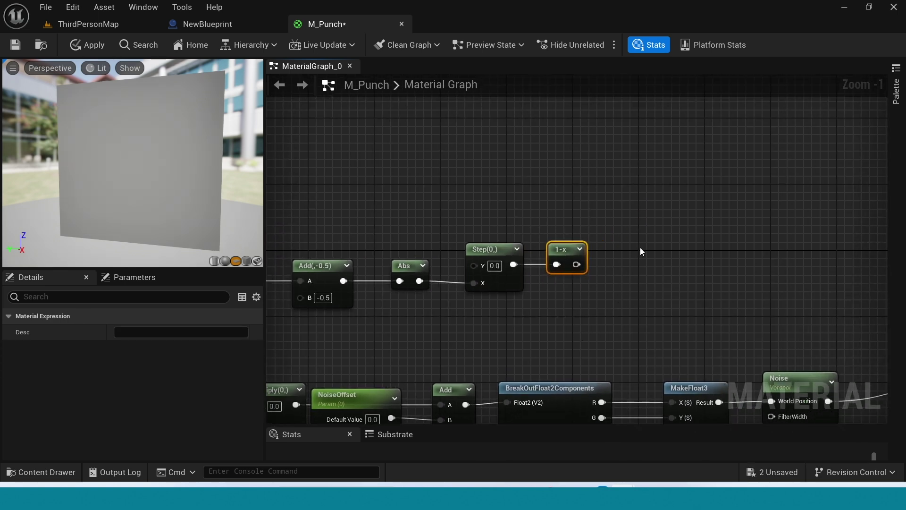
{"action": "left_click", "coordinate": [635, 226]}
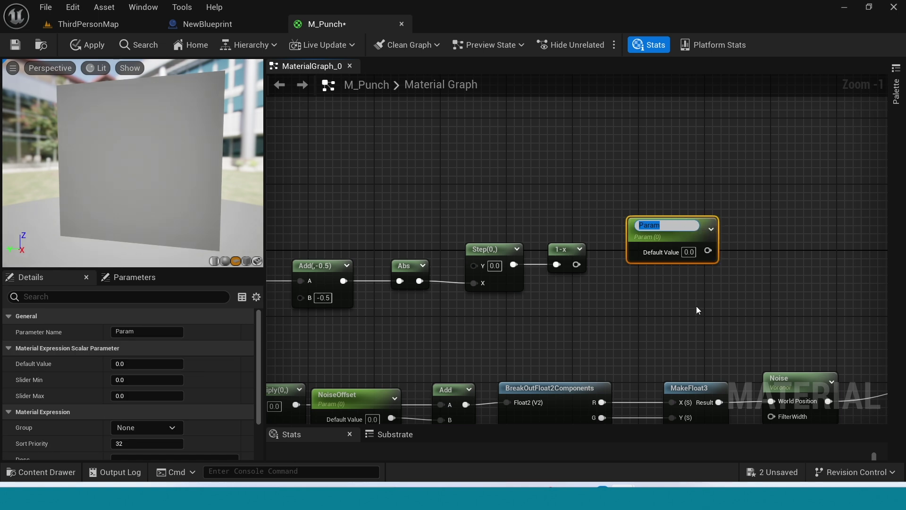
{"action": "type", "text": "Cone"}
{"action": "key", "text": "Return"}
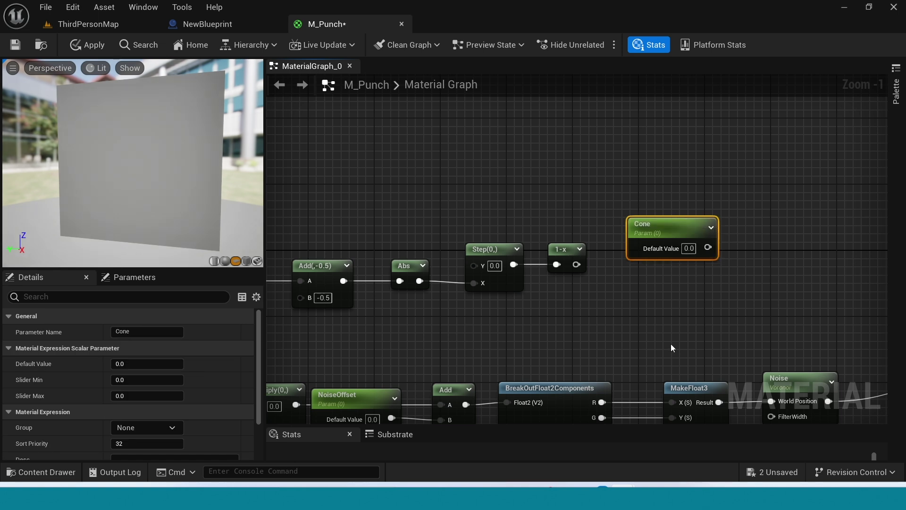
Move the Cone parameter above the Abs node and connect its output to the Step node's Y input
{"action": "left_click_drag", "start_coordinate": [672, 229], "coordinate": [634, 189]}
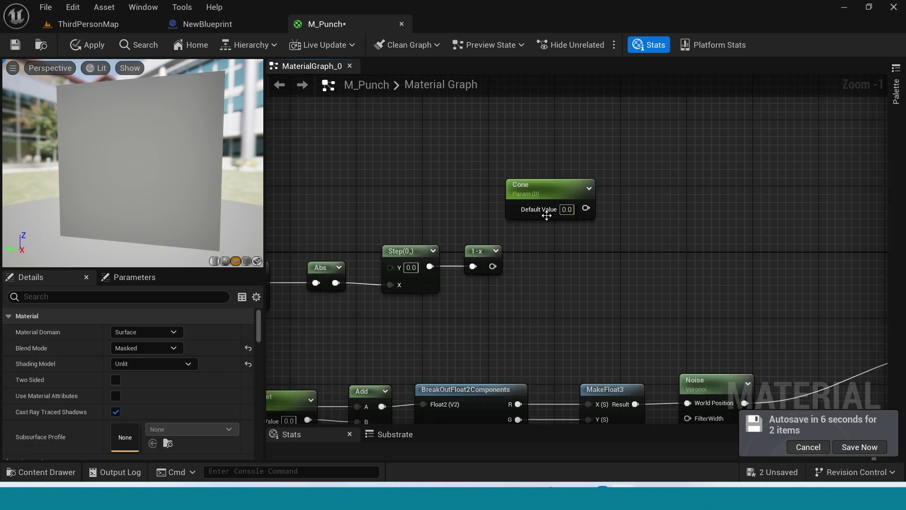
{"action": "left_click_drag", "start_coordinate": [537, 186], "coordinate": [330, 169]}
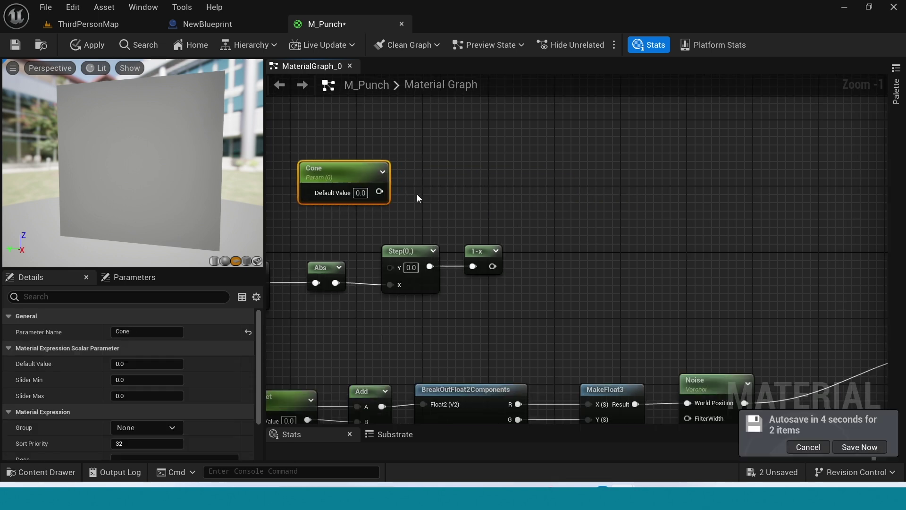
{"action": "right_click_drag", "start_coordinate": [422, 193], "coordinate": [558, 200]}
{"action": "left_click_drag", "start_coordinate": [479, 175], "coordinate": [456, 175]}
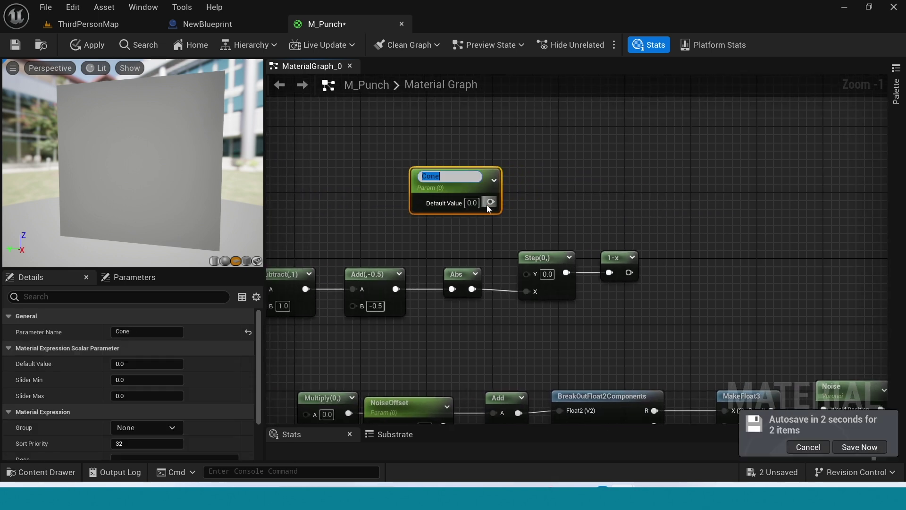
{"action": "left_click_drag", "start_coordinate": [489, 199], "coordinate": [526, 275]}
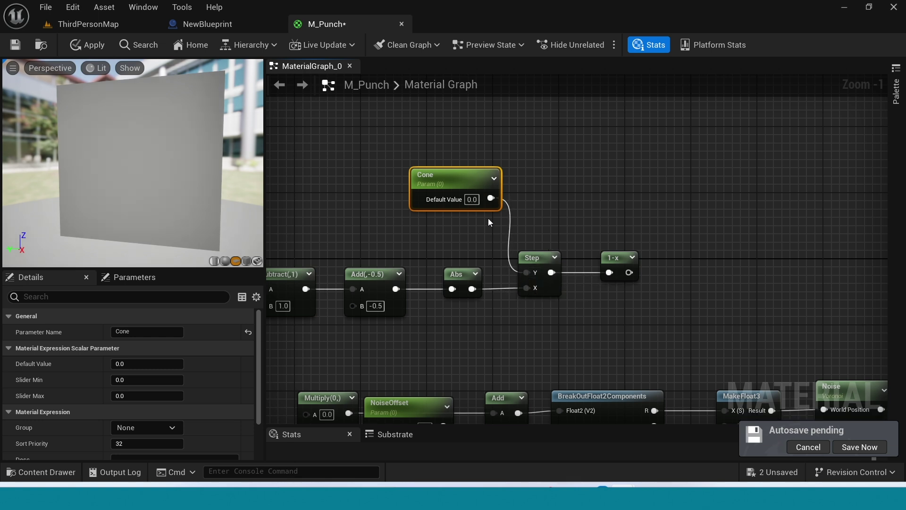
Set the Cone parameter's default value to 0.2
{"action": "type", "text": "0."}
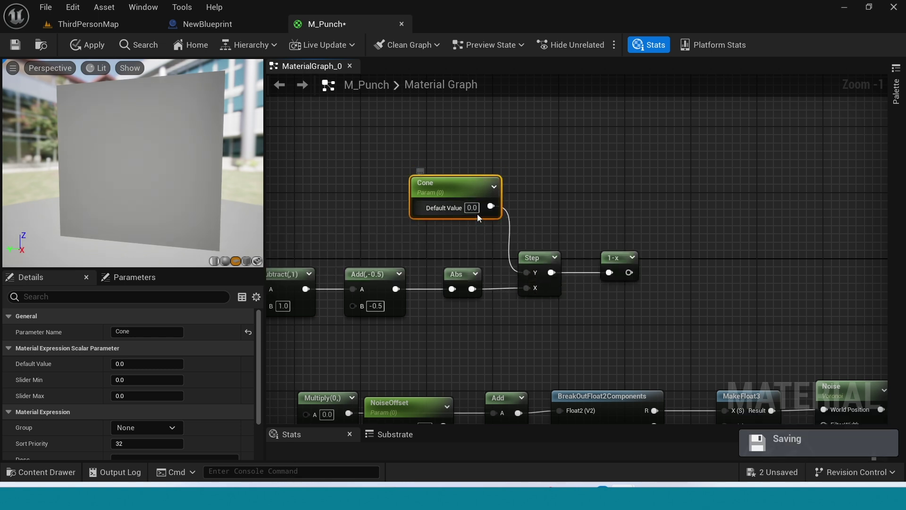
{"action": "left_click", "coordinate": [473, 208]}
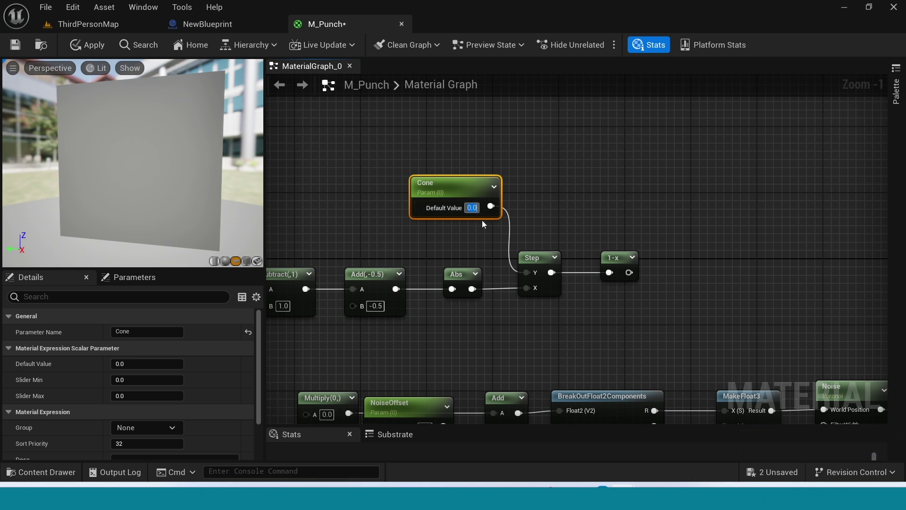
{"action": "type", "text": "0.2"}
{"action": "key", "text": "Return"}
Connect VectorToRadialValue's Linear Distance output to the A input of the Multiply node that uses the 10,0.3 constant
{"action": "right_click_drag", "start_coordinate": [537, 281], "coordinate": [721, 251]}
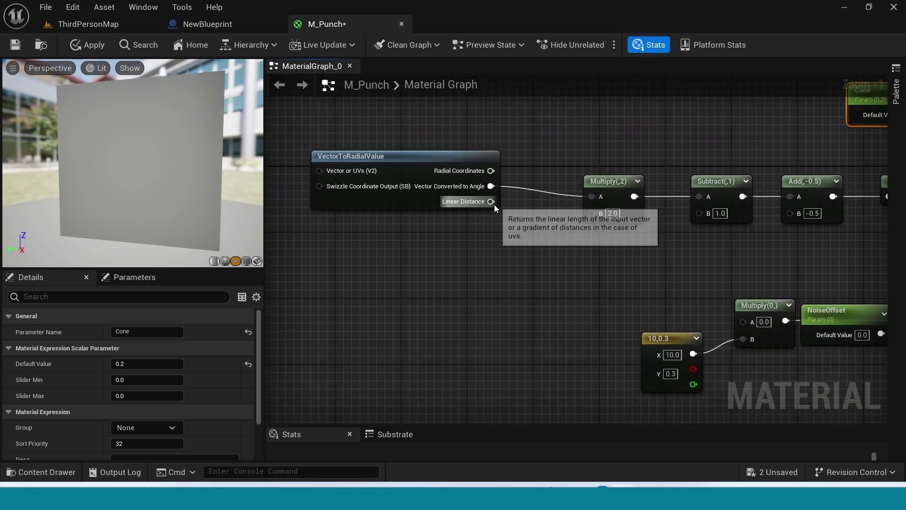
{"action": "left_click_drag", "start_coordinate": [491, 202], "coordinate": [747, 322]}
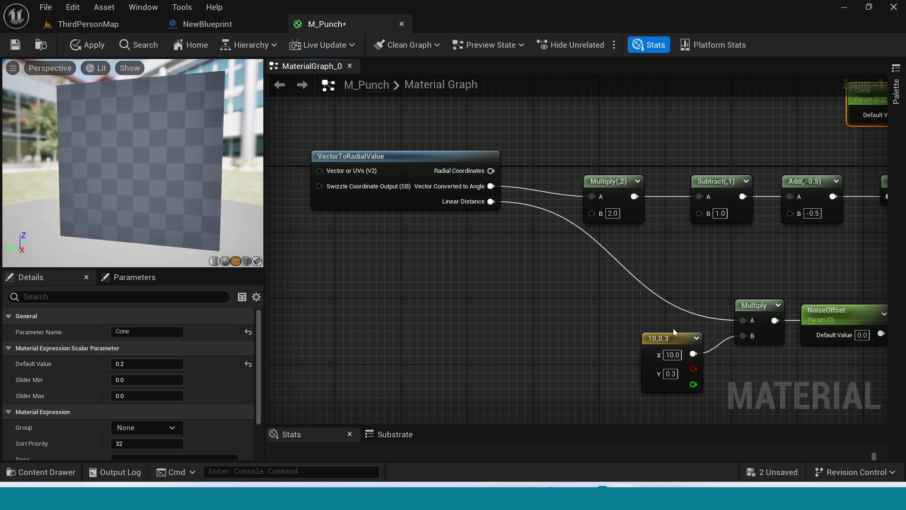
{"action": "right_click_drag", "start_coordinate": [680, 257], "coordinate": [580, 273]}
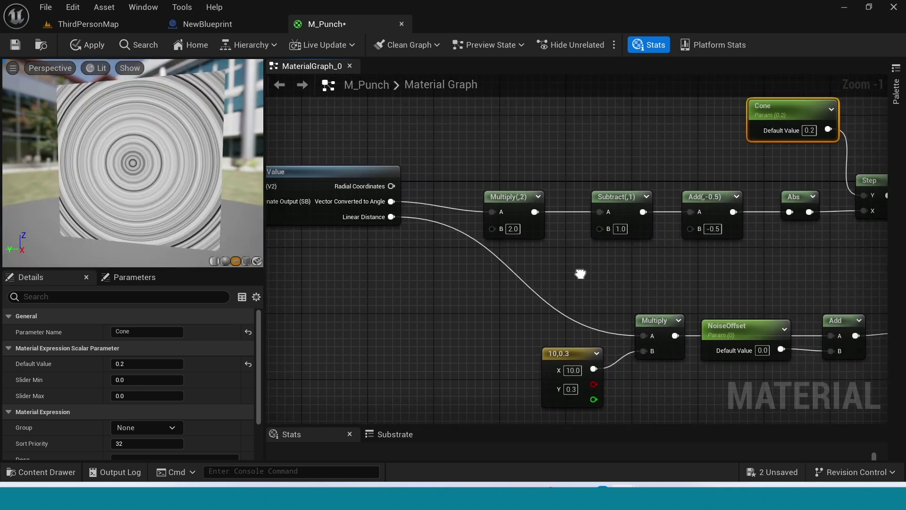
Connect VectorToRadialValue's Radial Coordinates output to the A input of the Multiply node that uses the 10,0.3 constant
{"action": "mouse_move", "coordinate": [392, 186]}
{"action": "left_mouse_down"}
{"action": "mouse_move", "coordinate": [450, 235]}
{"action": "mouse_move", "coordinate": [643, 338]}
{"action": "left_mouse_up"}
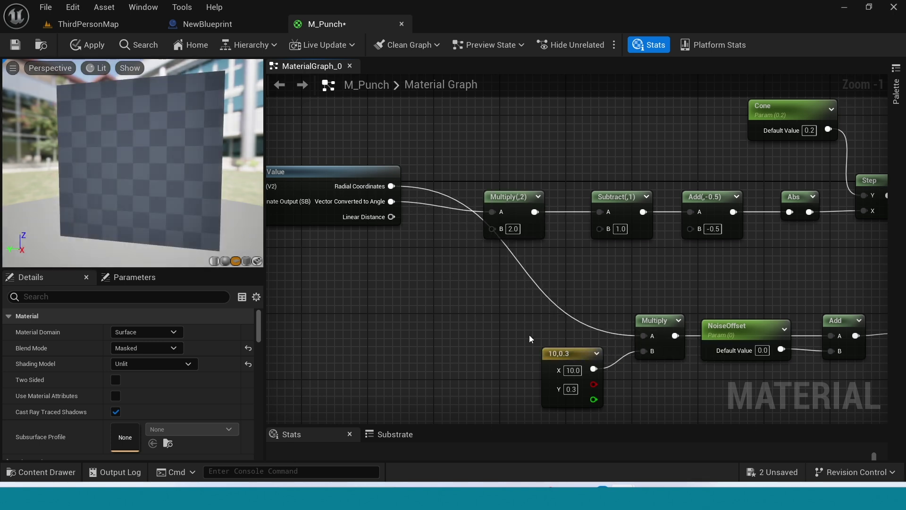
{"action": "scroll", "coordinate": [654, 288], "scroll_direction": "down", "scroll_amount": 3}
{"action": "right_click_drag", "start_coordinate": [636, 288], "coordinate": [457, 319]}
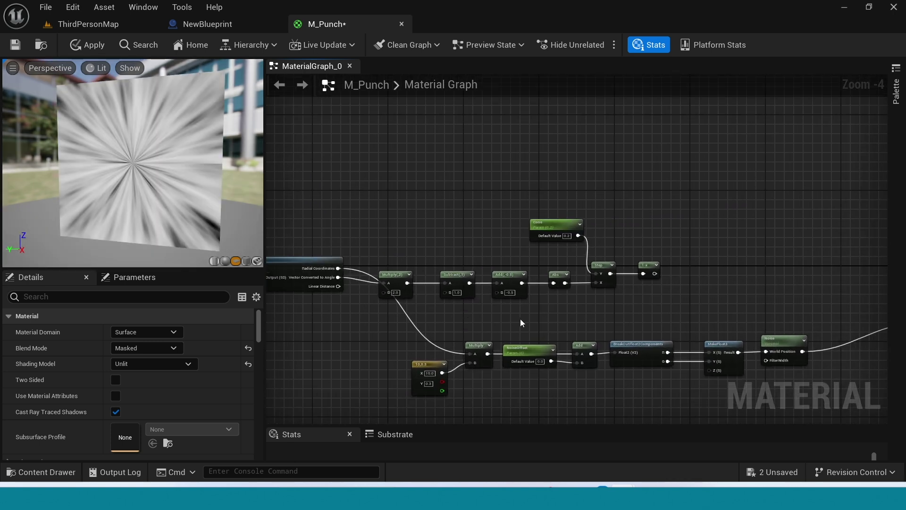
Move the Cone, Step and 1-x nodes together farther away from the Abs node to make room
{"action": "scroll", "coordinate": [519, 319], "scroll_direction": "up", "scroll_amount": 2}
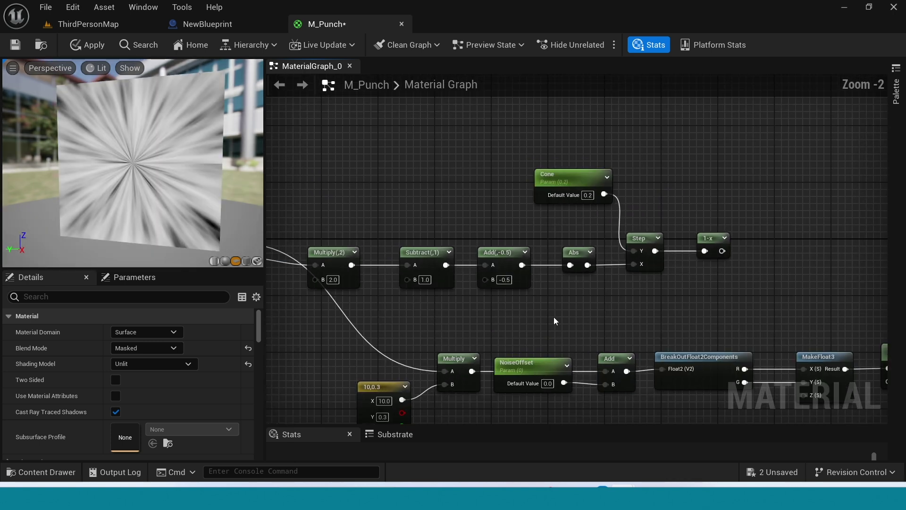
{"action": "left_click", "coordinate": [581, 259]}
{"action": "scroll", "coordinate": [607, 321], "scroll_direction": "up", "scroll_amount": 2}
{"action": "left_click", "coordinate": [608, 330]}
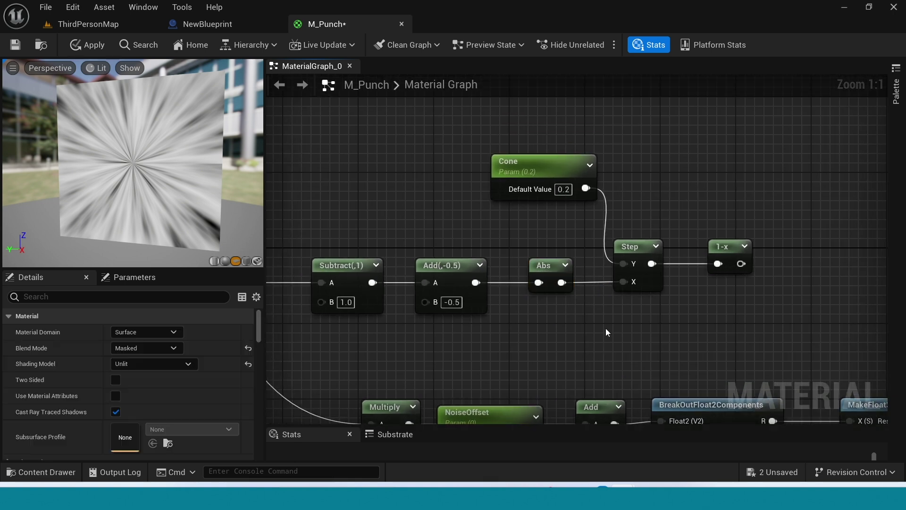
{"action": "left_click_drag", "start_coordinate": [785, 139], "coordinate": [577, 331]}
{"action": "left_click_drag", "start_coordinate": [642, 248], "coordinate": [755, 248]}
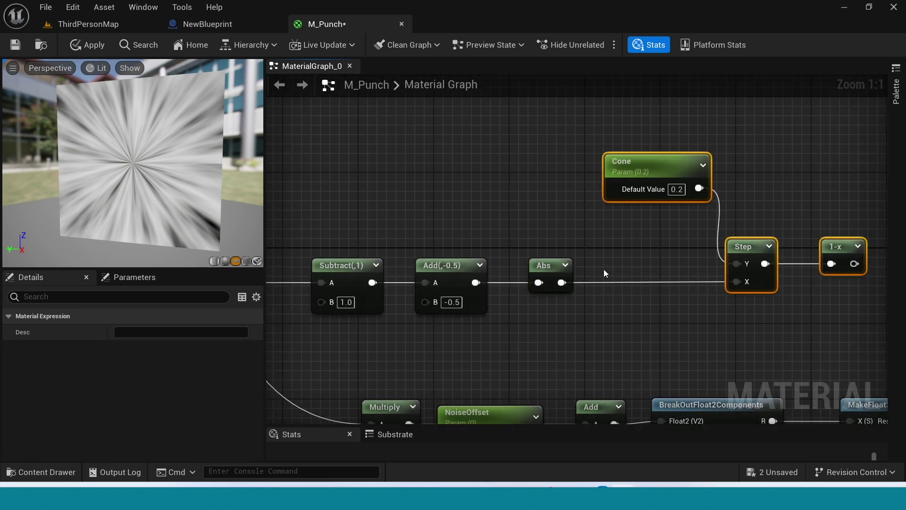
{"action": "left_click", "coordinate": [604, 272]}
Add a Multiply node above the Abs node, with its A input fed by the Abs output
{"action": "left_click_drag", "start_coordinate": [562, 282], "coordinate": [559, 182]}
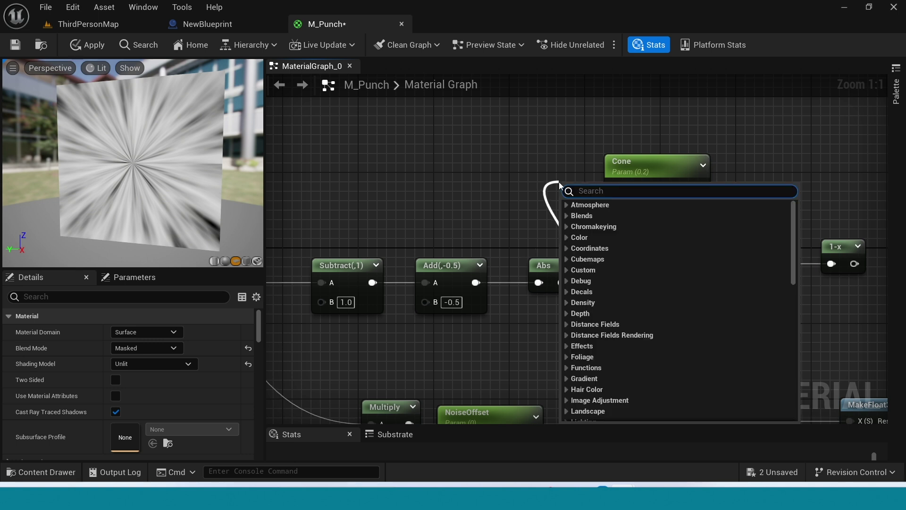
{"action": "type", "text": "mult"}
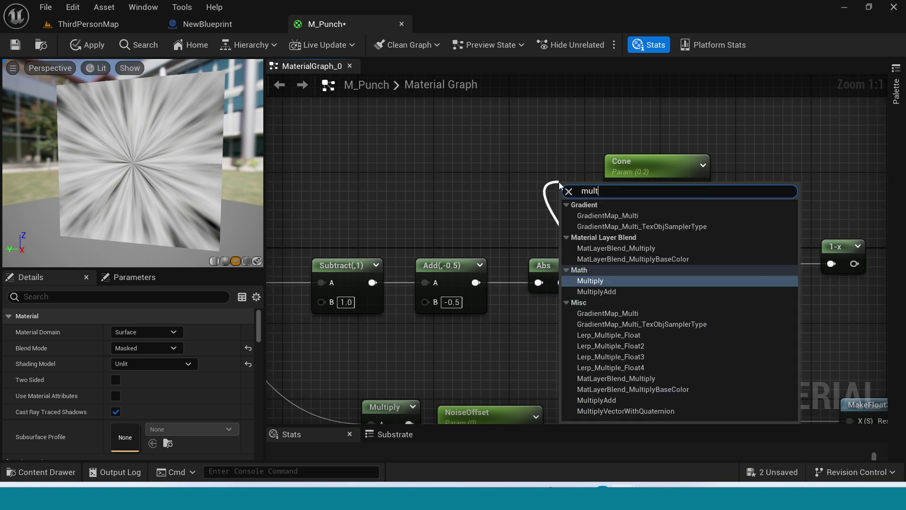
{"action": "left_click", "coordinate": [645, 282]}
{"action": "left_click_drag", "start_coordinate": [582, 194], "coordinate": [519, 136]}
{"action": "right_click_drag", "start_coordinate": [603, 241], "coordinate": [666, 308]}
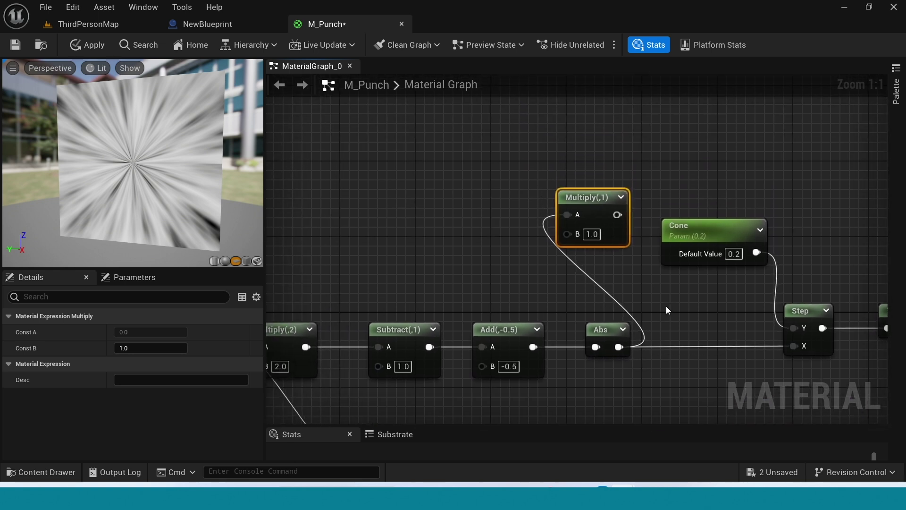
Add a Frac node fed by the new Multiply node's output and align it with that node
{"action": "left_click_drag", "start_coordinate": [614, 217], "coordinate": [655, 156]}
{"action": "type", "text": "fr"}
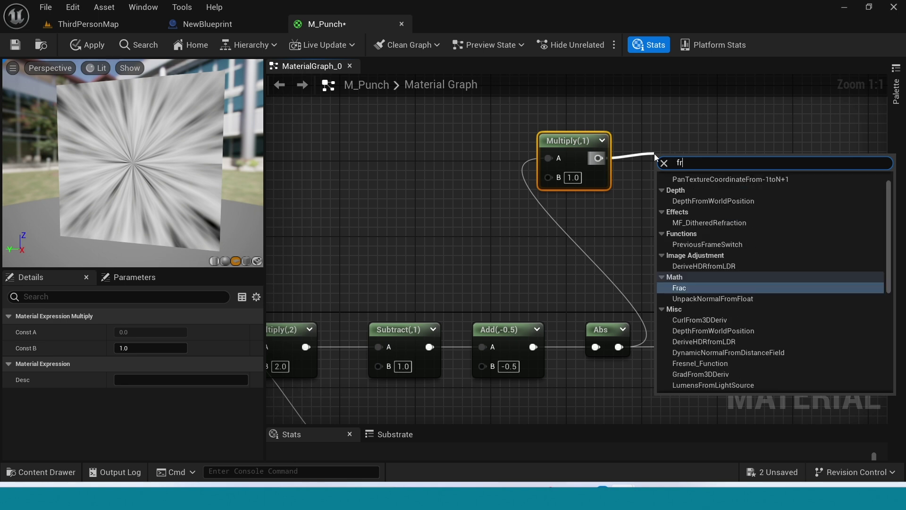
{"action": "type", "text": "ac"}
{"action": "left_click", "coordinate": [684, 206]}
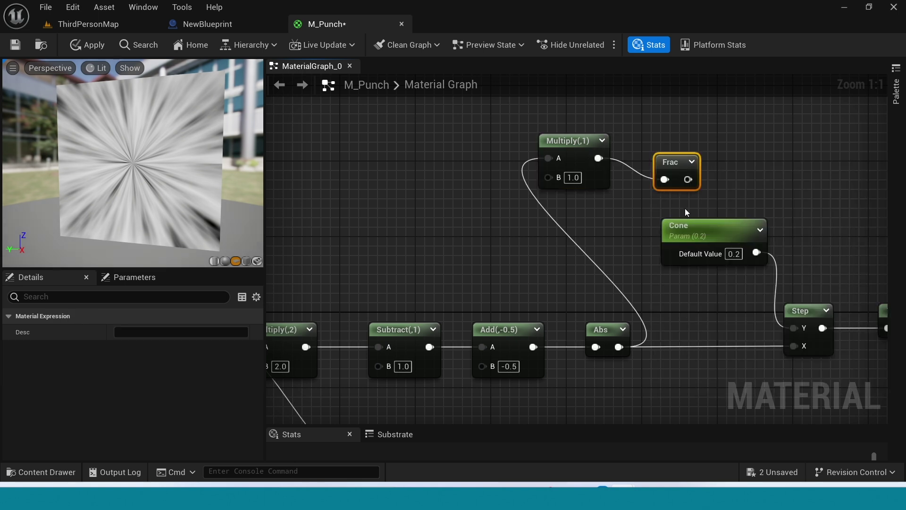
{"action": "left_click_drag", "start_coordinate": [682, 171], "coordinate": [679, 149]}
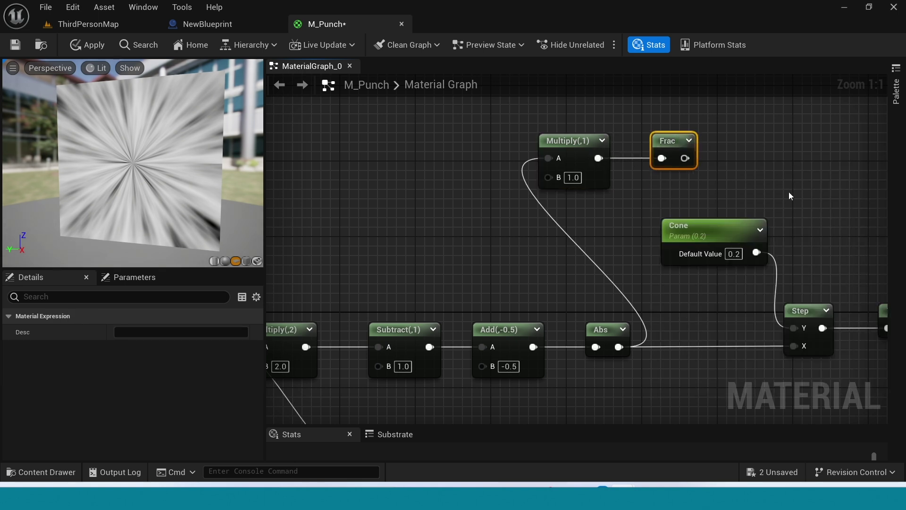
Add a OneMinus (1-x) node fed by the Frac output and align it with Frac
{"action": "right_click_drag", "start_coordinate": [790, 195], "coordinate": [706, 226]}
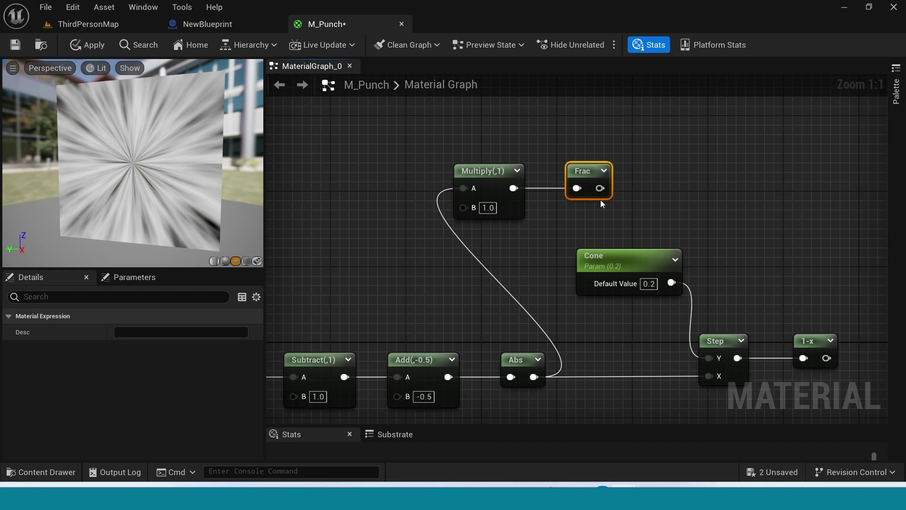
{"action": "left_click_drag", "start_coordinate": [600, 188], "coordinate": [656, 191]}
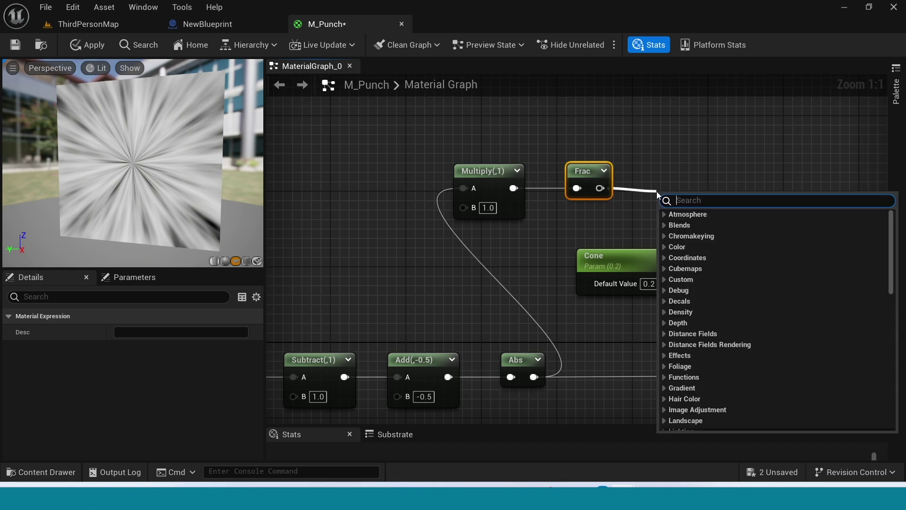
{"action": "type", "text": "1-x"}
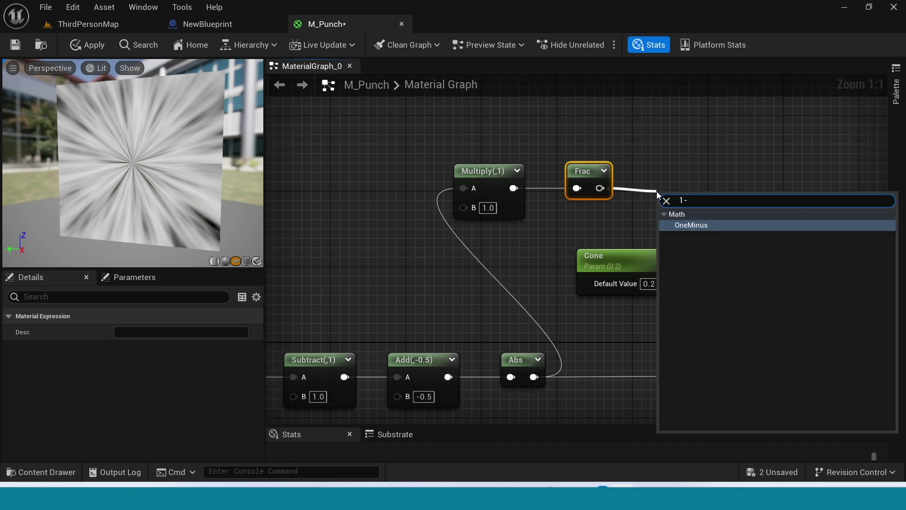
{"action": "key", "text": "Return"}
{"action": "left_click_drag", "start_coordinate": [659, 195], "coordinate": [662, 166]}
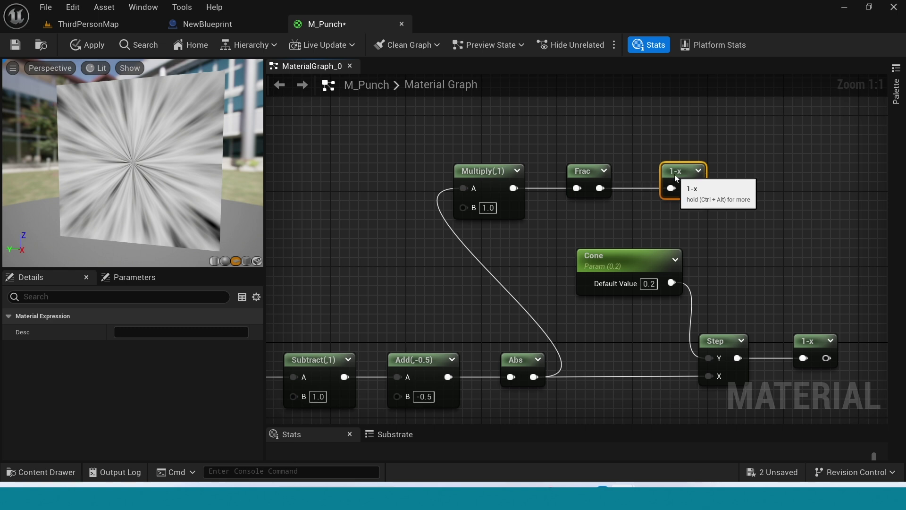
Add a Power node with its Base input fed by the 1-x node that follows Frac
{"action": "right_click_drag", "start_coordinate": [730, 218], "coordinate": [672, 227]}
{"action": "mouse_move", "coordinate": [632, 195]}
{"action": "left_mouse_down"}
{"action": "mouse_move", "coordinate": [681, 195]}
{"action": "mouse_move", "coordinate": [604, 196]}
{"action": "mouse_move", "coordinate": [641, 194]}
{"action": "left_mouse_up"}
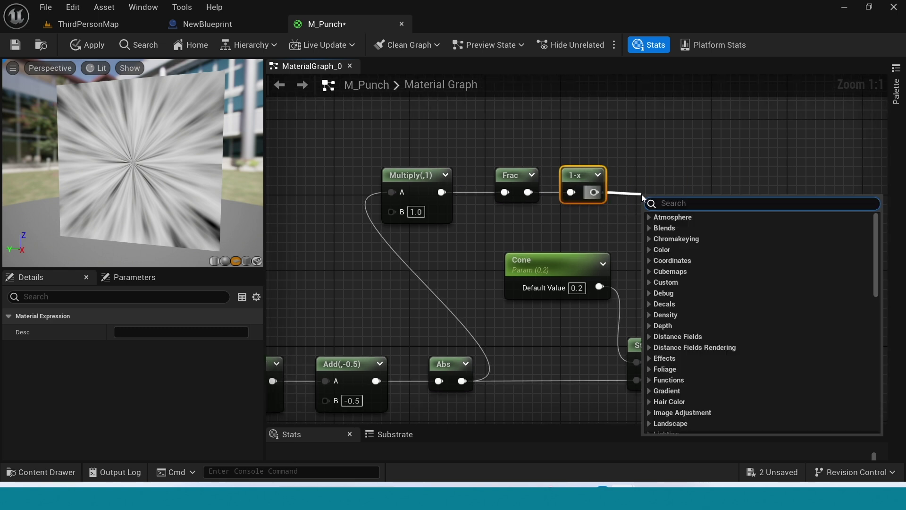
{"action": "type", "text": "powe"}
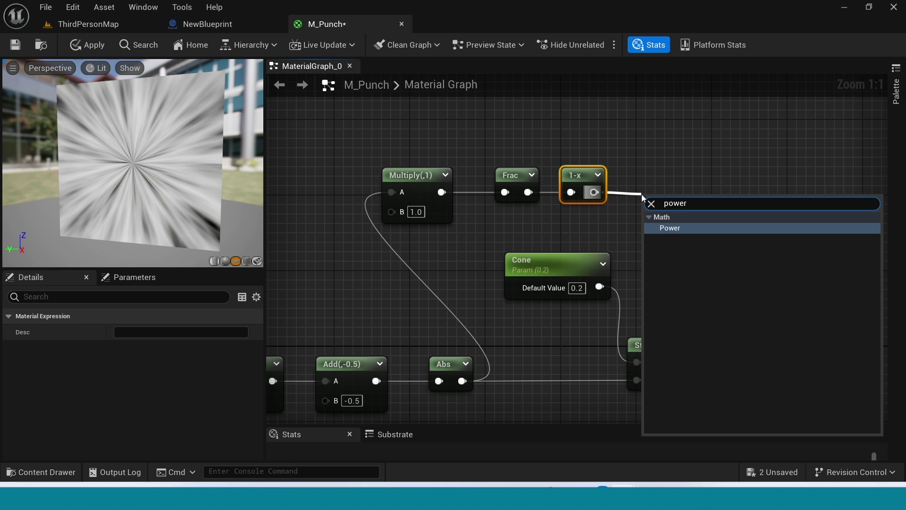
{"action": "type", "text": "r"}
{"action": "key", "text": "Return"}
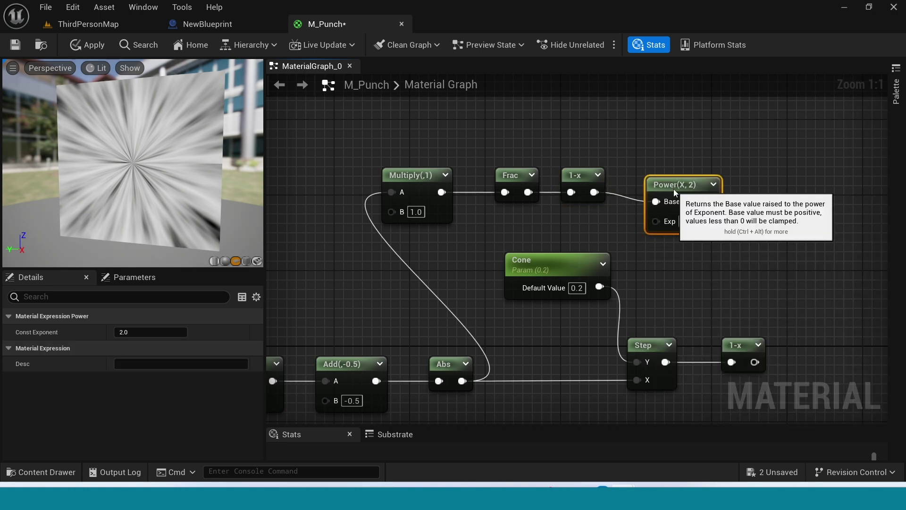
Add a scalar parameter named Bands and connect it to the B input of the Multiply node before Frac
{"action": "right_click_drag", "start_coordinate": [362, 289], "coordinate": [510, 292]}
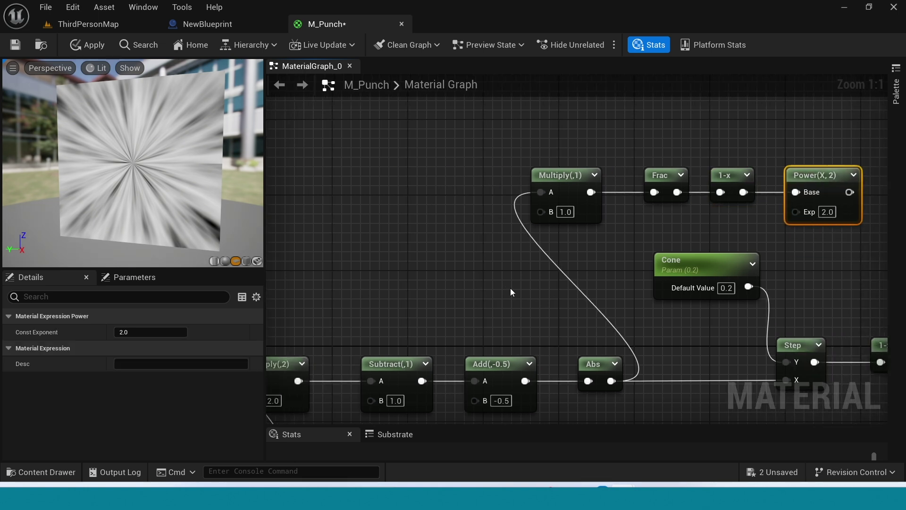
{"action": "left_click", "coordinate": [441, 217]}
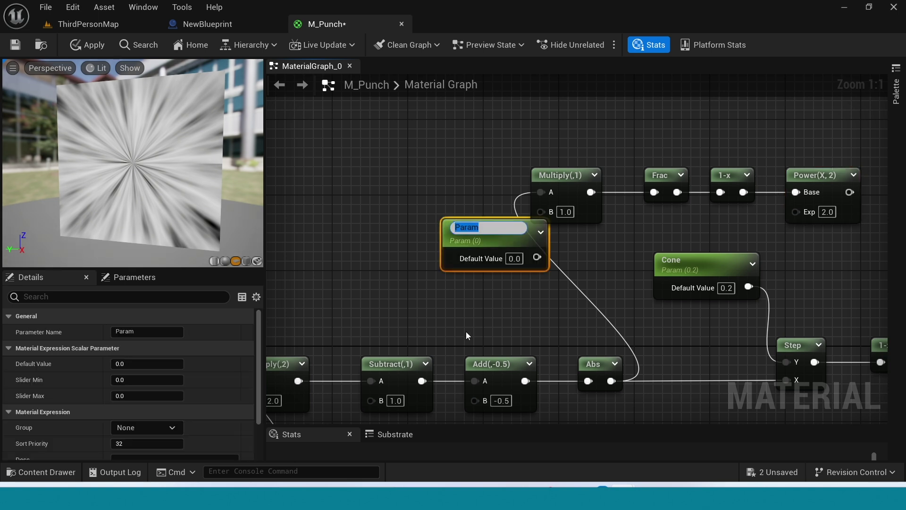
{"action": "type", "text": "Bands"}
{"action": "key", "text": "Return"}
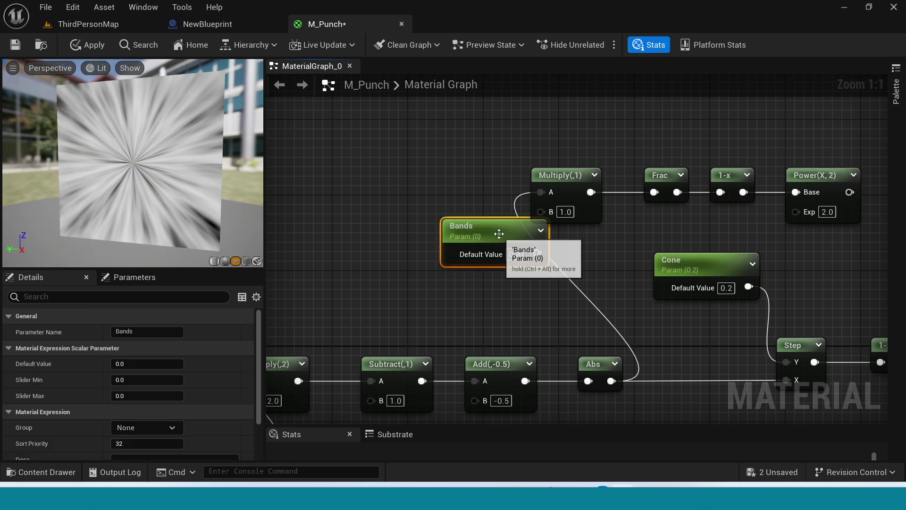
{"action": "left_click_drag", "start_coordinate": [495, 231], "coordinate": [414, 246]}
{"action": "left_click_drag", "start_coordinate": [455, 269], "coordinate": [542, 214]}
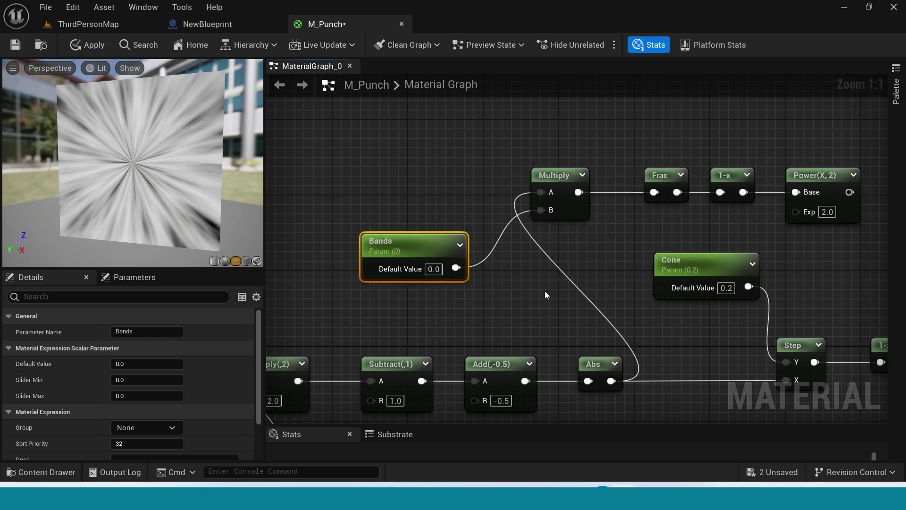
Add an Add node below VectorToRadialValue, with its A input fed by the Linear Distance output
{"action": "scroll", "coordinate": [512, 310], "scroll_direction": "down", "scroll_amount": 1}
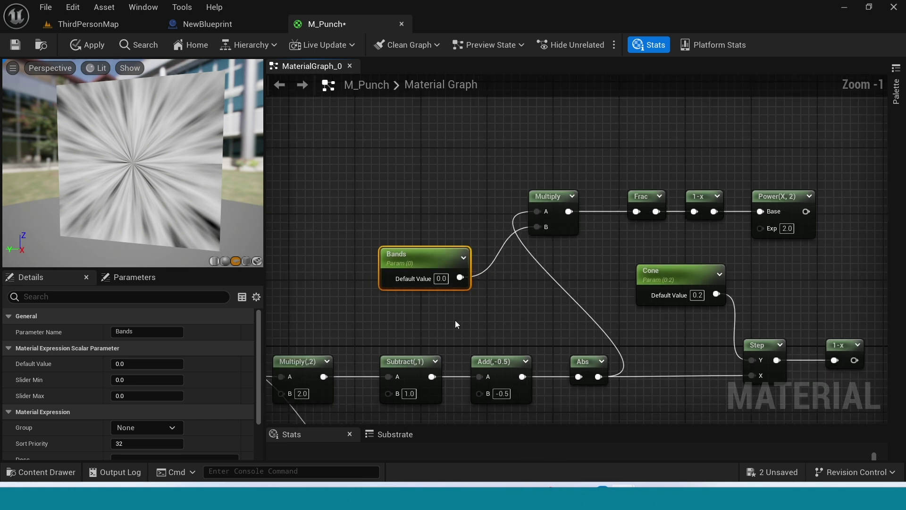
{"action": "right_click_drag", "start_coordinate": [456, 321], "coordinate": [672, 201]}
{"action": "right_click_drag", "start_coordinate": [471, 350], "coordinate": [504, 267]}
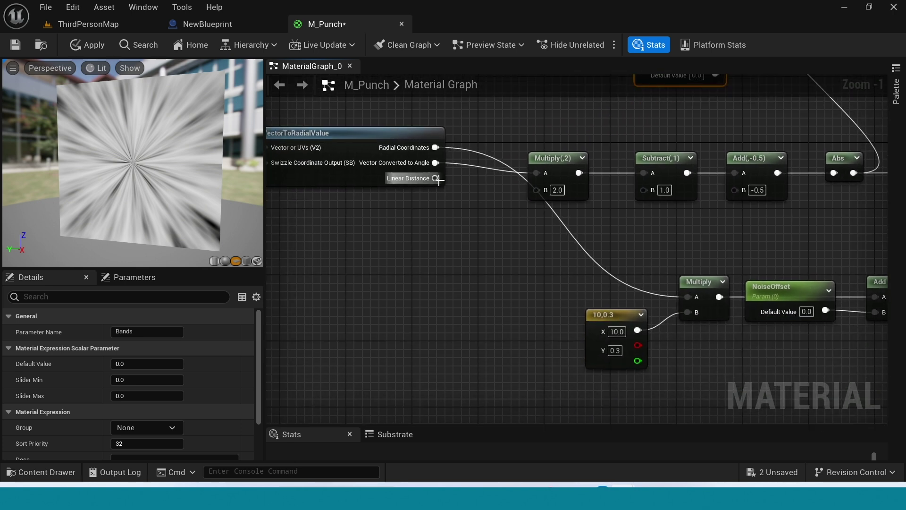
{"action": "left_click_drag", "start_coordinate": [438, 179], "coordinate": [431, 268]}
{"action": "type", "text": "a"}
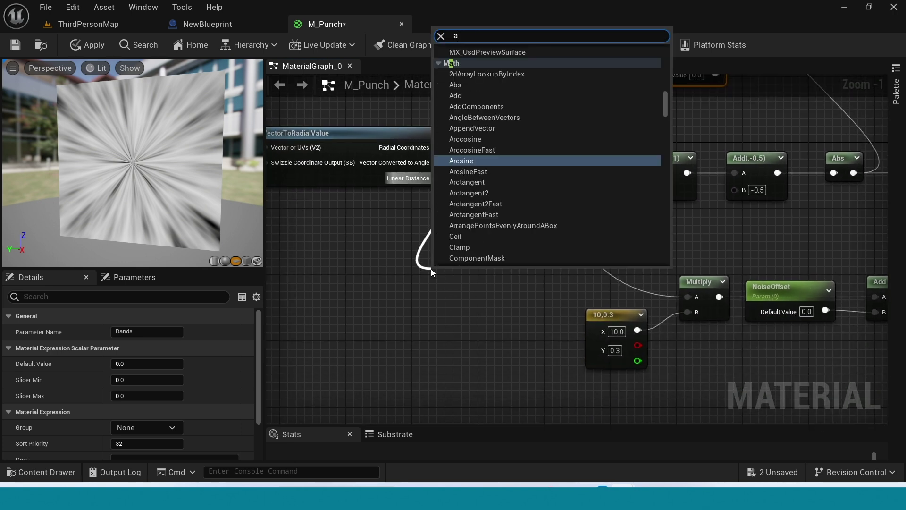
{"action": "type", "text": "dd"}
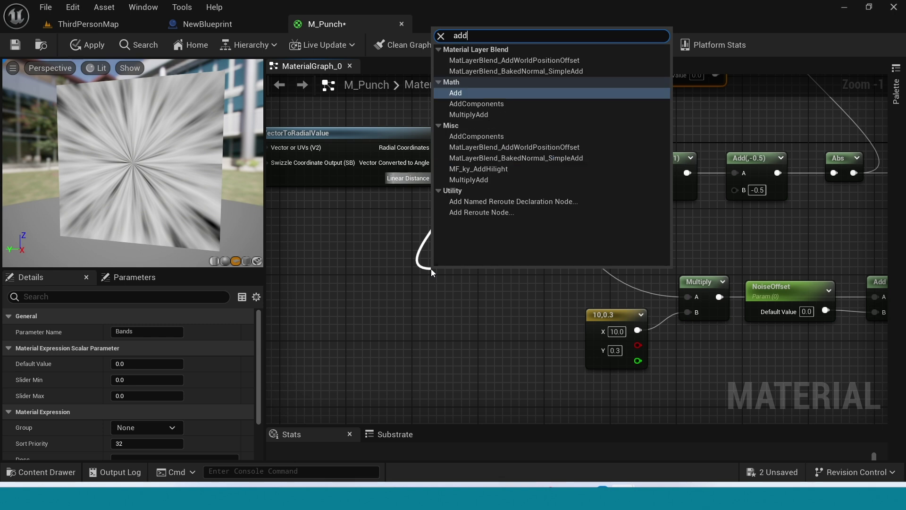
{"action": "key", "text": "Return"}
Add a Sine node fed by the new Add node's output and place it close beside that node
{"action": "scroll", "coordinate": [434, 311], "scroll_direction": "up", "scroll_amount": 1}
{"action": "right_click_drag", "start_coordinate": [439, 362], "coordinate": [496, 350]}
{"action": "left_click_drag", "start_coordinate": [516, 278], "coordinate": [496, 283]}
{"action": "type", "text": "s"}
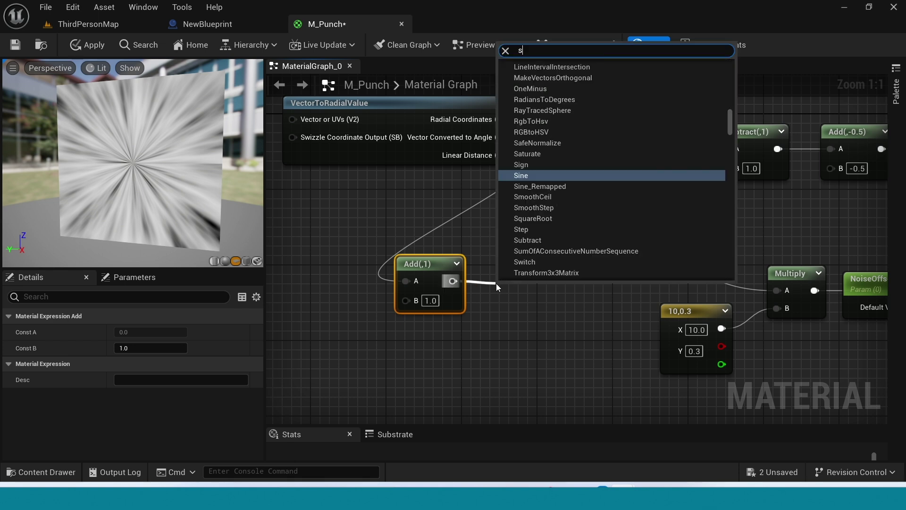
{"action": "type", "text": "in"}
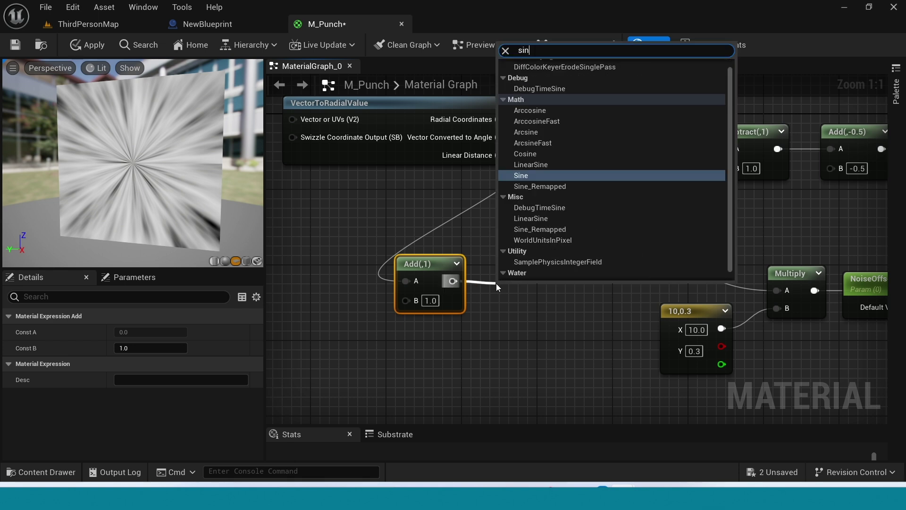
{"action": "type", "text": "e"}
{"action": "key", "text": "Return"}
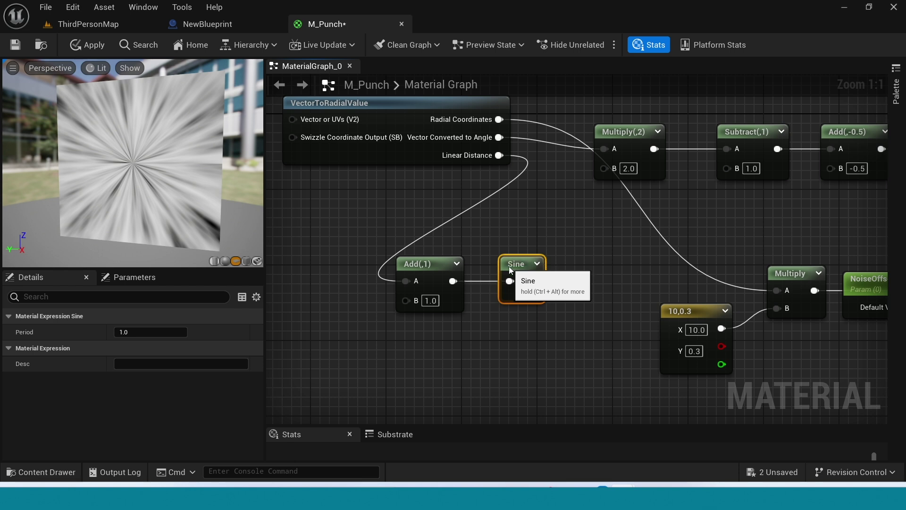
{"action": "right_click_drag", "start_coordinate": [508, 266], "coordinate": [509, 282]}
Add a Step node with its Y input fed by the Sine output and align it beside Sine
{"action": "left_click_drag", "start_coordinate": [521, 279], "coordinate": [566, 299]}
{"action": "type", "text": "se"}
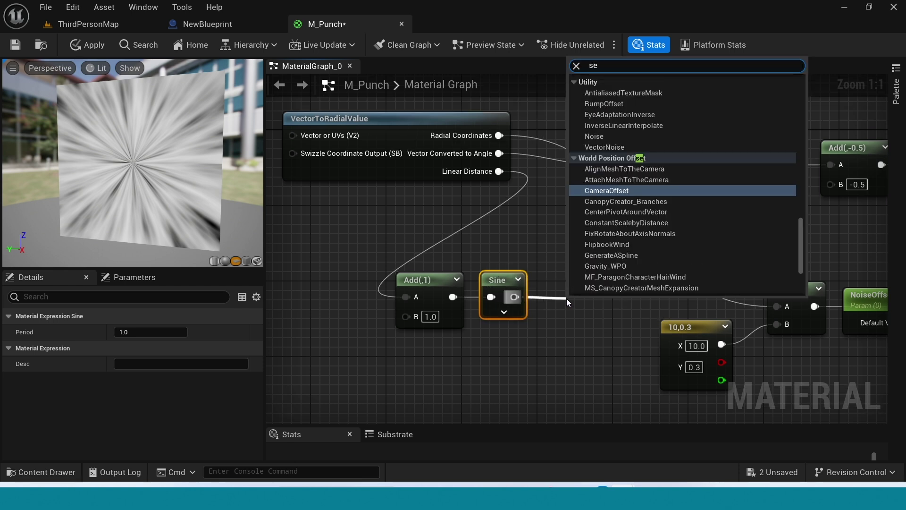
{"action": "key", "text": "BackSpace"}
{"action": "type", "text": "tep"}
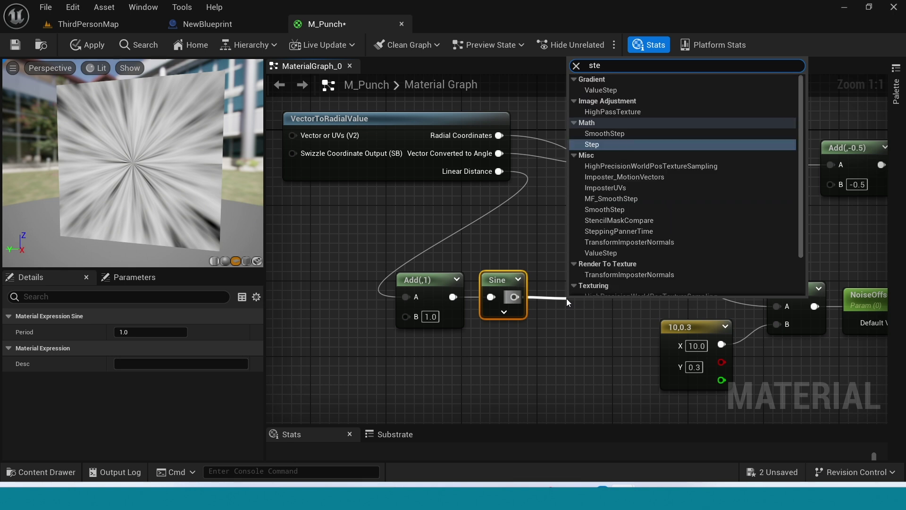
{"action": "key", "text": "Return"}
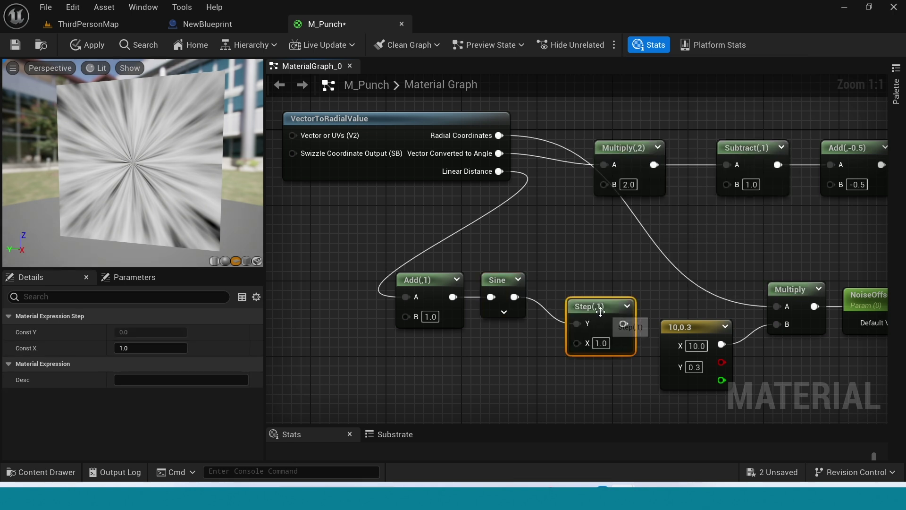
{"action": "left_click_drag", "start_coordinate": [564, 293], "coordinate": [556, 284]}
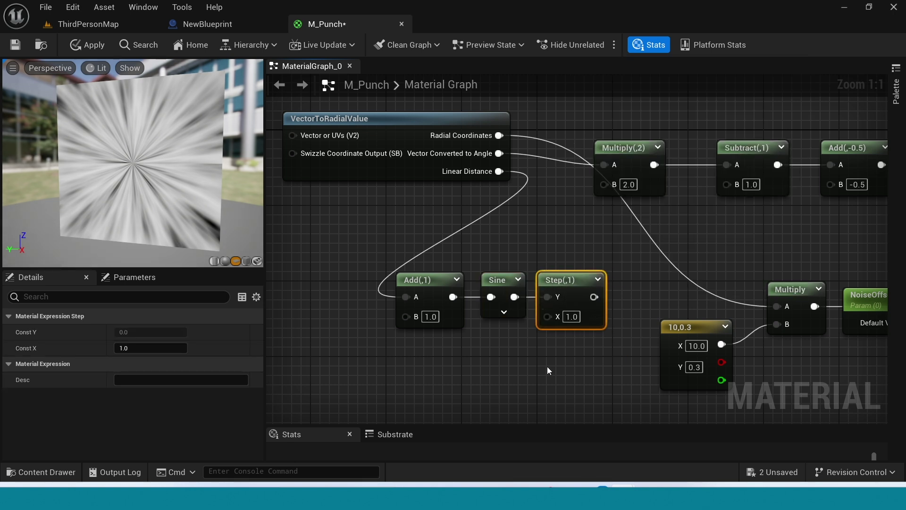
Place an unconnected Multiply node in the empty graph space below the Add node that feeds Sine
{"action": "right_click_drag", "start_coordinate": [537, 385], "coordinate": [522, 335]}
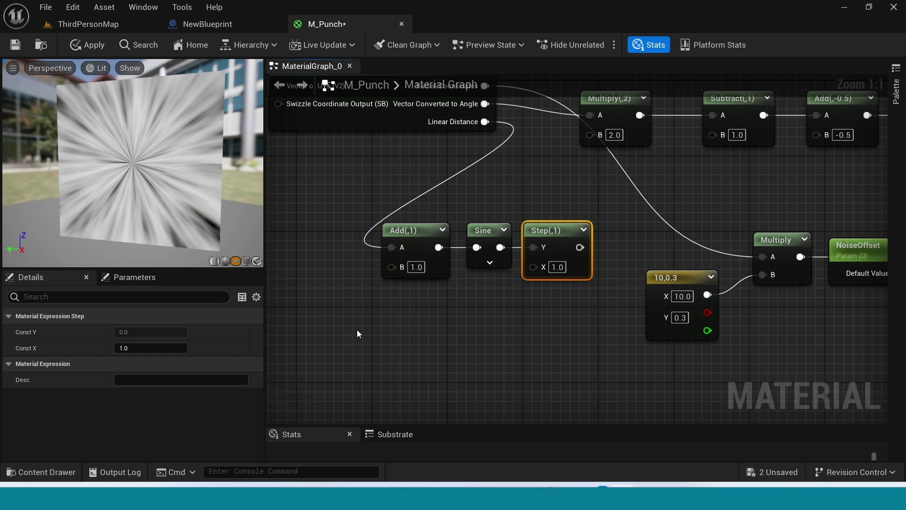
{"action": "right_click_drag", "start_coordinate": [358, 331], "coordinate": [436, 314]}
{"action": "left_click", "coordinate": [390, 281]}
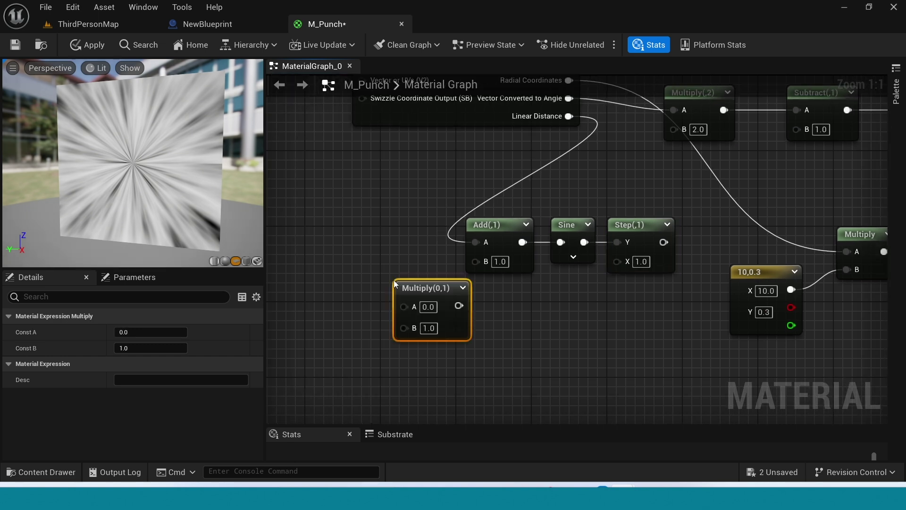
Feed the Multiply output into the B input of the Add before Sine, and insert another Add between Linear Distance and its A input
{"action": "left_click_drag", "start_coordinate": [401, 285], "coordinate": [324, 290]}
{"action": "left_click_drag", "start_coordinate": [380, 309], "coordinate": [478, 262]}
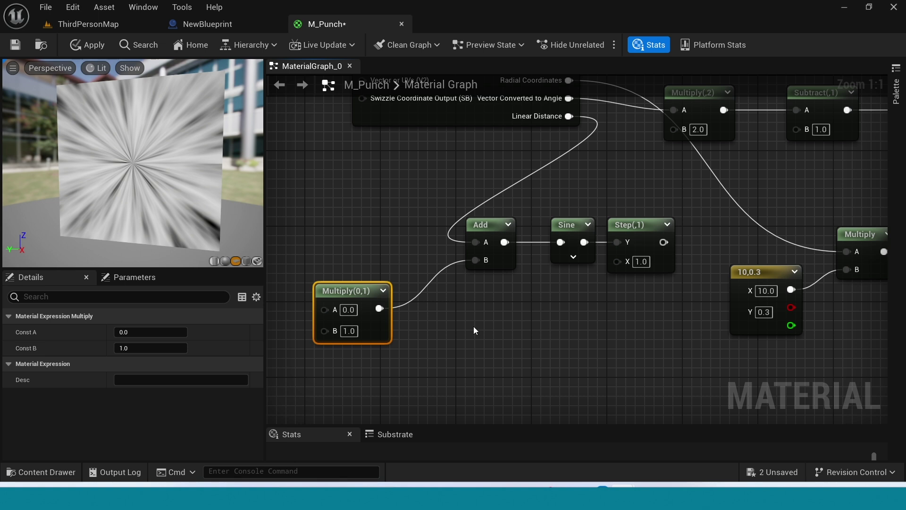
{"action": "right_click_drag", "start_coordinate": [453, 326], "coordinate": [532, 344]}
{"action": "left_click_drag", "start_coordinate": [551, 260], "coordinate": [414, 246]}
{"action": "type", "text": "add"}
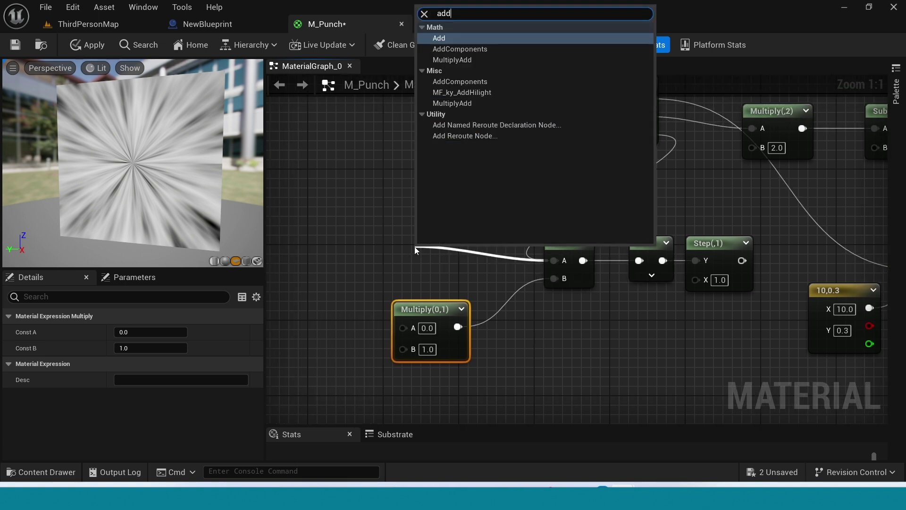
{"action": "key", "text": "Return"}
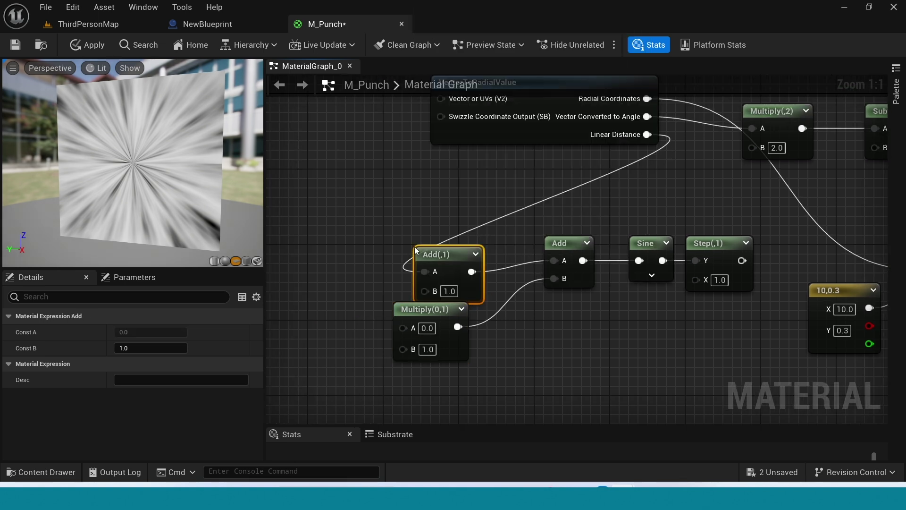
{"action": "left_click_drag", "start_coordinate": [454, 255], "coordinate": [336, 243]}
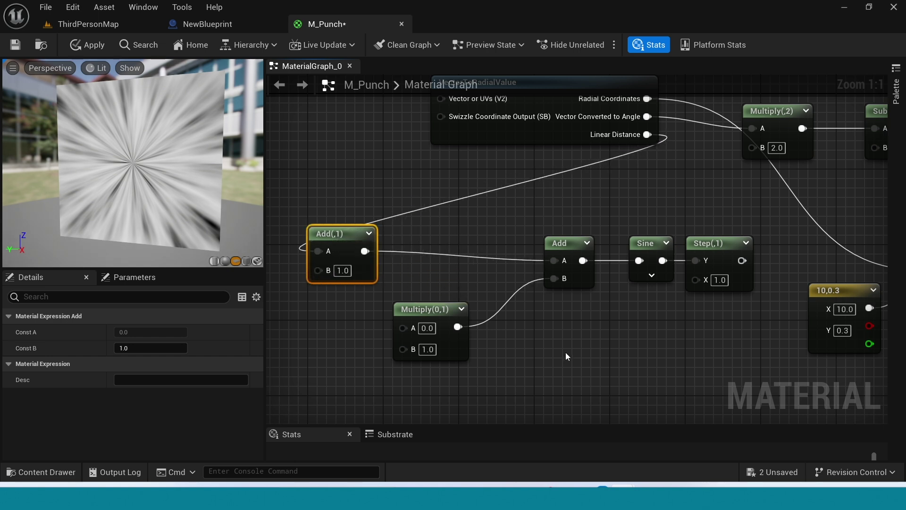
Add a scalar parameter named Ring and connect it to the B input of the new Add node fed by Linear Distance
{"action": "right_click_drag", "start_coordinate": [567, 357], "coordinate": [635, 356]}
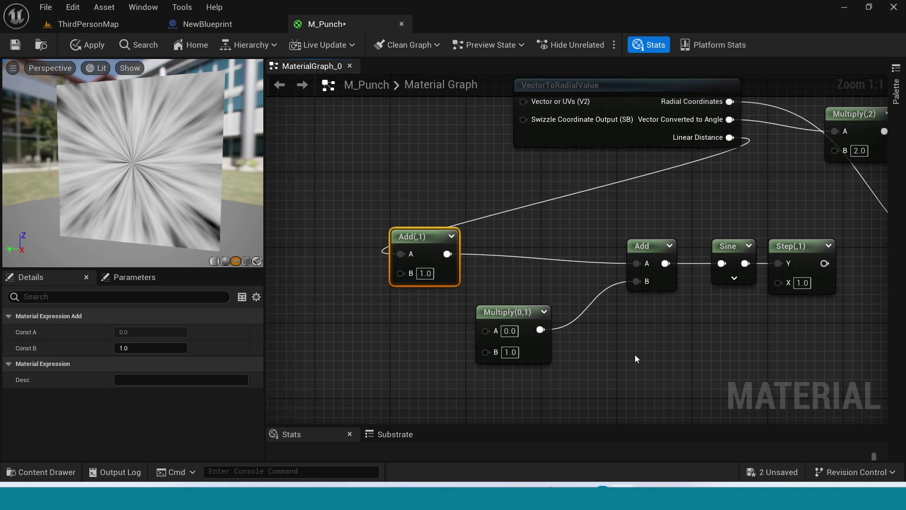
{"action": "key", "text": "s"}
{"action": "left_click", "coordinate": [367, 313]}
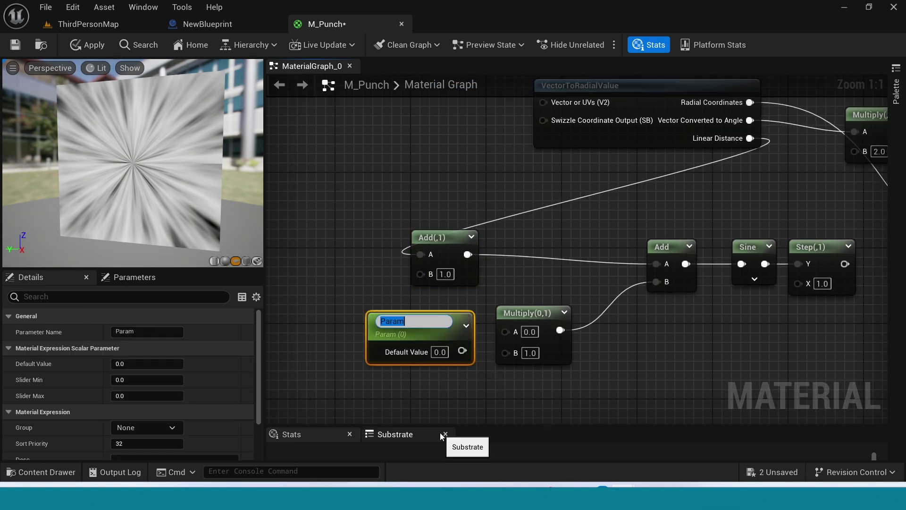
{"action": "type", "text": "Ring"}
{"action": "key", "text": "Return"}
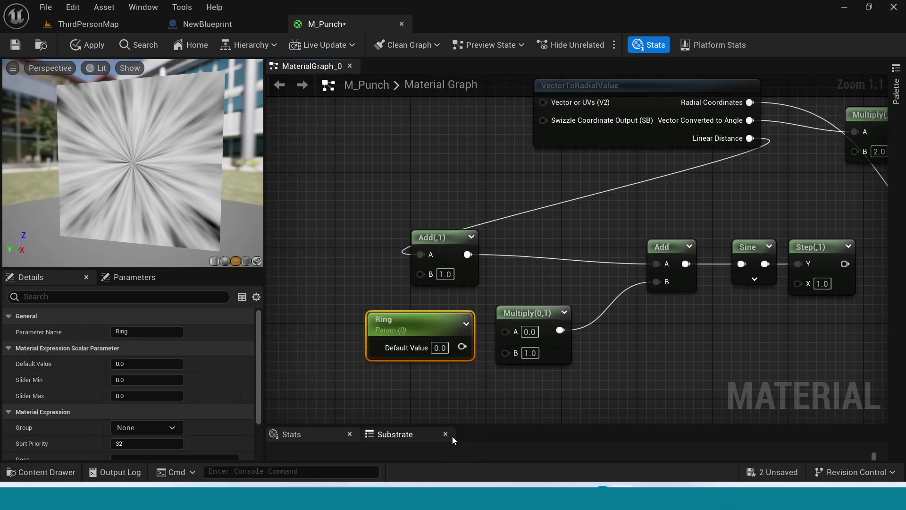
{"action": "left_click_drag", "start_coordinate": [428, 323], "coordinate": [324, 321]}
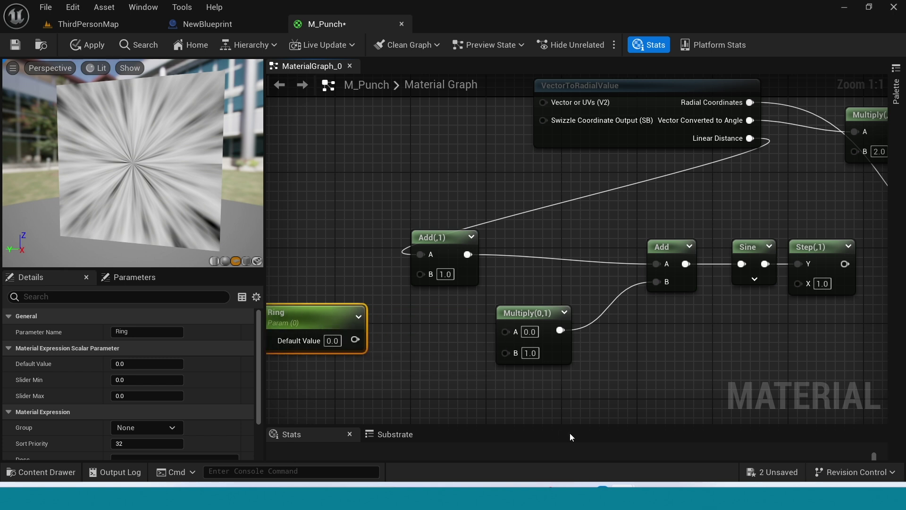
{"action": "right_click_drag", "start_coordinate": [355, 340], "coordinate": [477, 321]}
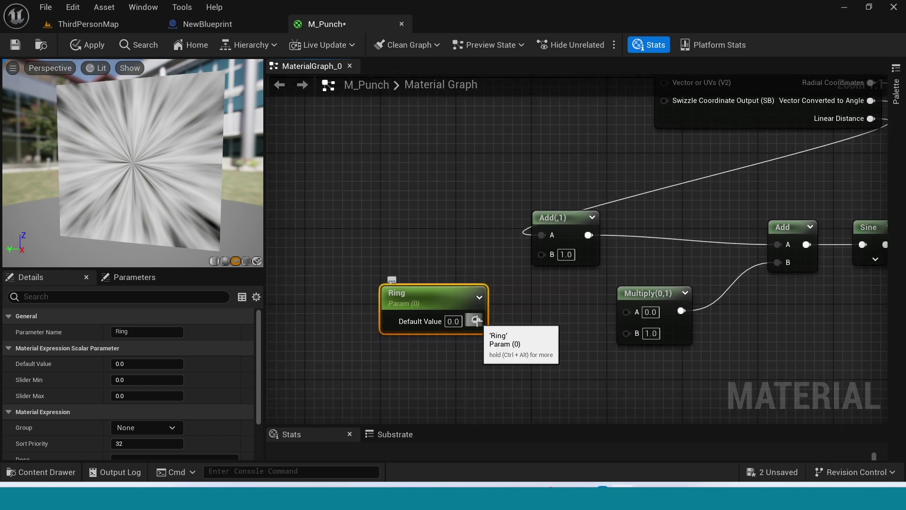
{"action": "left_click_drag", "start_coordinate": [475, 321], "coordinate": [541, 257]}
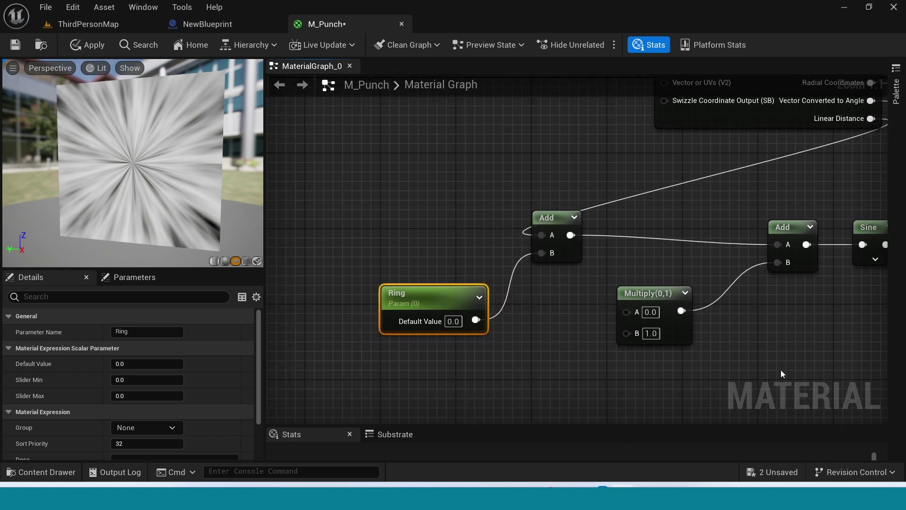
Add a ComponentMask node feeding the Multiply node's A input, keep only its G channel enabled, and place it beside Multiply
{"action": "right_click_drag", "start_coordinate": [823, 336], "coordinate": [751, 335]}
{"action": "left_click_drag", "start_coordinate": [578, 293], "coordinate": [546, 318]}
{"action": "type", "text": "mask"}
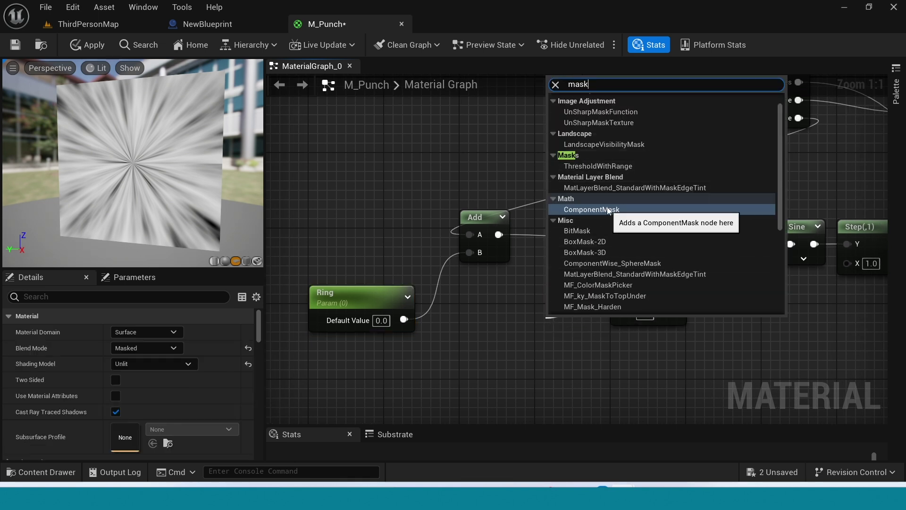
{"action": "left_click", "coordinate": [592, 209]}
{"action": "left_click_drag", "start_coordinate": [587, 324], "coordinate": [514, 301]}
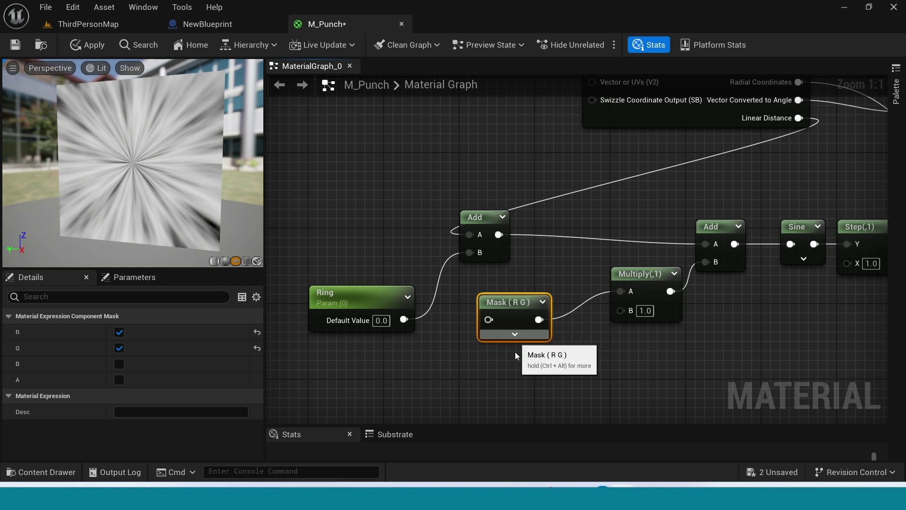
{"action": "left_click", "coordinate": [123, 333]}
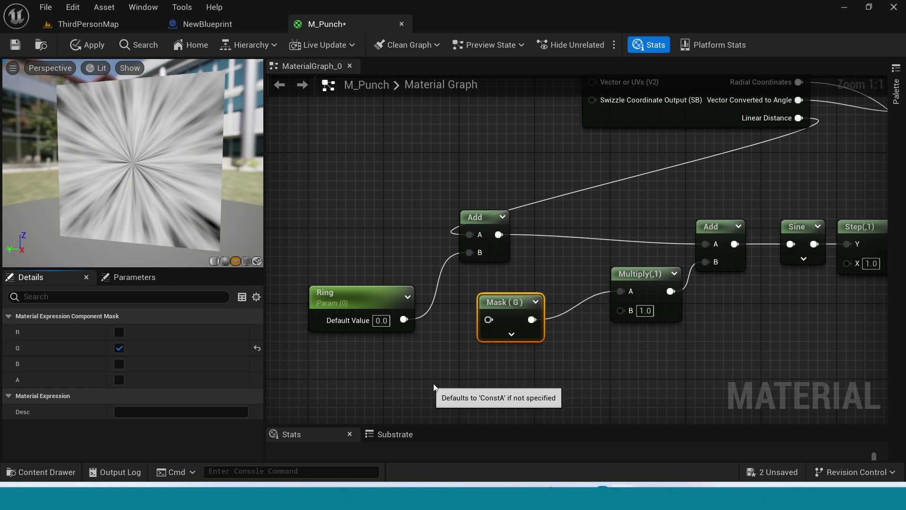
{"action": "right_click_drag", "start_coordinate": [532, 381], "coordinate": [480, 376]}
{"action": "left_click_drag", "start_coordinate": [443, 296], "coordinate": [488, 288]}
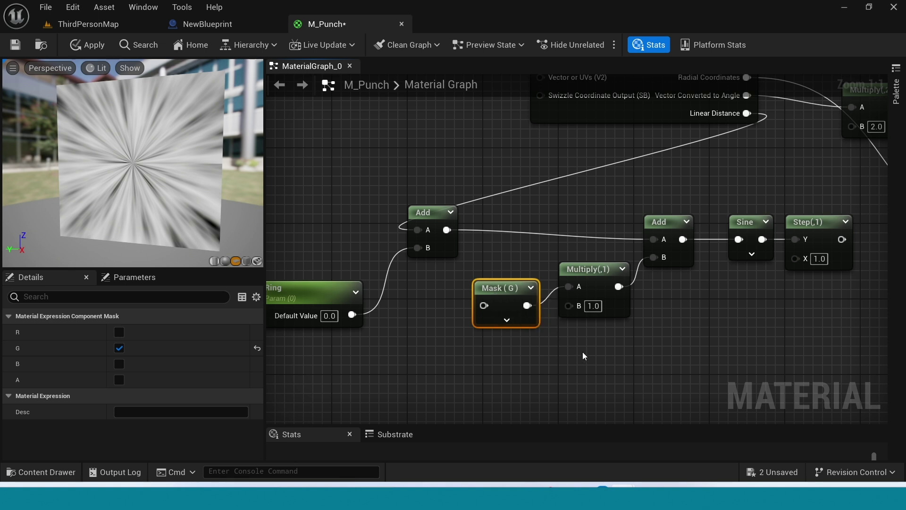
Shift the Mask, Multiply, Add, Sine and Step nodes slightly to the right and line up Ring beside its Add node
{"action": "scroll", "coordinate": [582, 352], "scroll_direction": "down", "scroll_amount": 2}
{"action": "right_click_drag", "start_coordinate": [650, 349], "coordinate": [520, 318]}
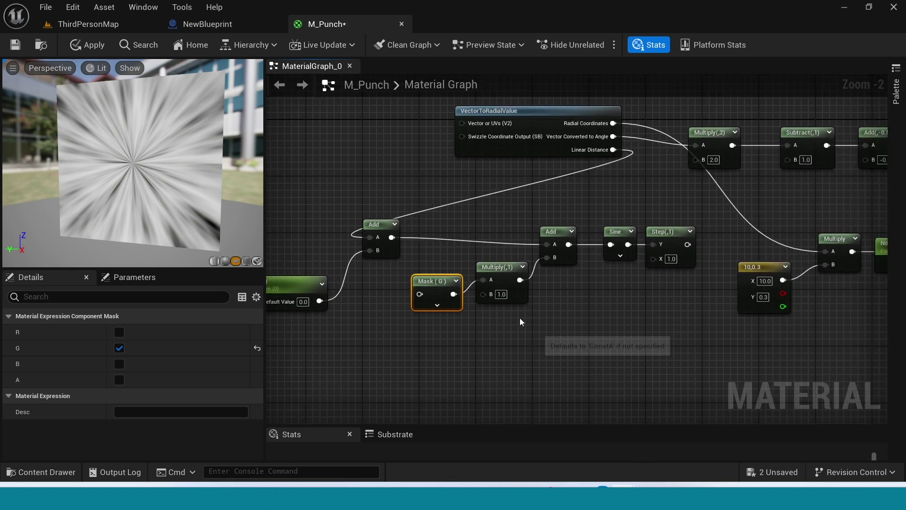
{"action": "left_click_drag", "start_coordinate": [407, 218], "coordinate": [680, 309]}
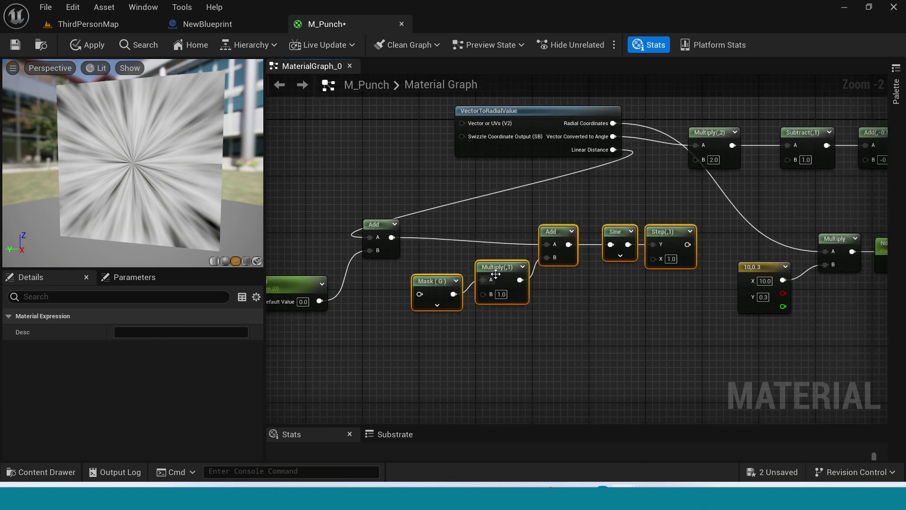
{"action": "left_click_drag", "start_coordinate": [496, 274], "coordinate": [519, 272]}
{"action": "left_click", "coordinate": [527, 354]}
{"action": "right_click_drag", "start_coordinate": [526, 356], "coordinate": [582, 336]}
{"action": "left_click", "coordinate": [388, 255]}
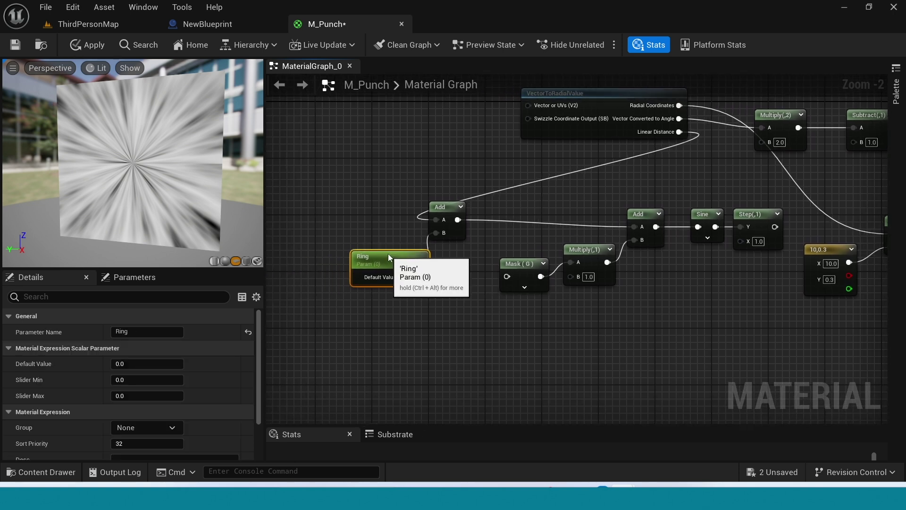
{"action": "left_click_drag", "start_coordinate": [388, 254], "coordinate": [377, 245]}
{"action": "left_click", "coordinate": [599, 335]}
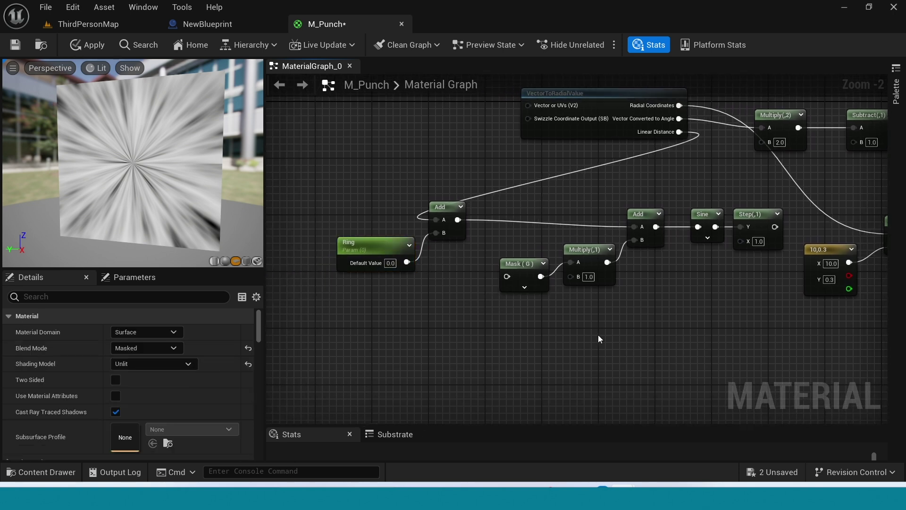
Move the noise chain, from the 10,0.3 constant and Multiply through to the Voronoi Noise node, well below the Sine and Step row
{"action": "scroll", "coordinate": [728, 347], "scroll_direction": "down", "scroll_amount": 3}
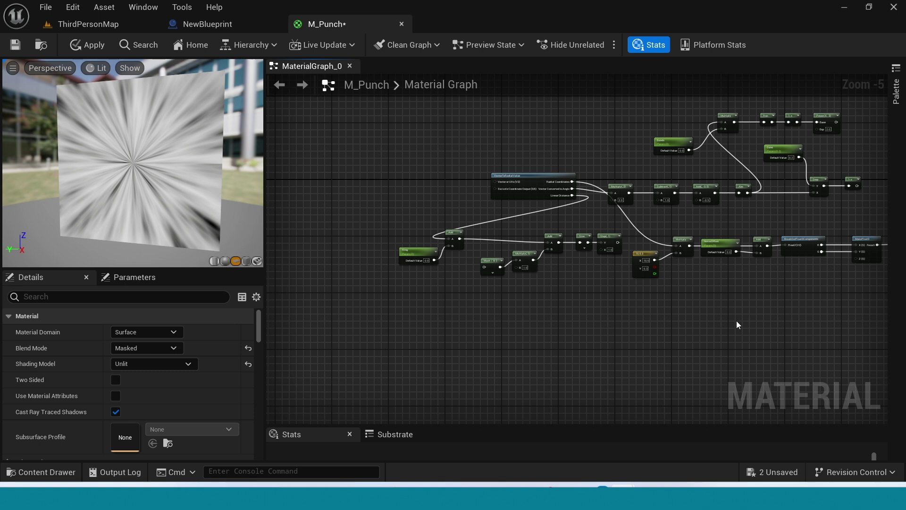
{"action": "right_click_drag", "start_coordinate": [774, 344], "coordinate": [677, 341]}
{"action": "scroll", "coordinate": [706, 338], "scroll_direction": "up", "scroll_amount": 2}
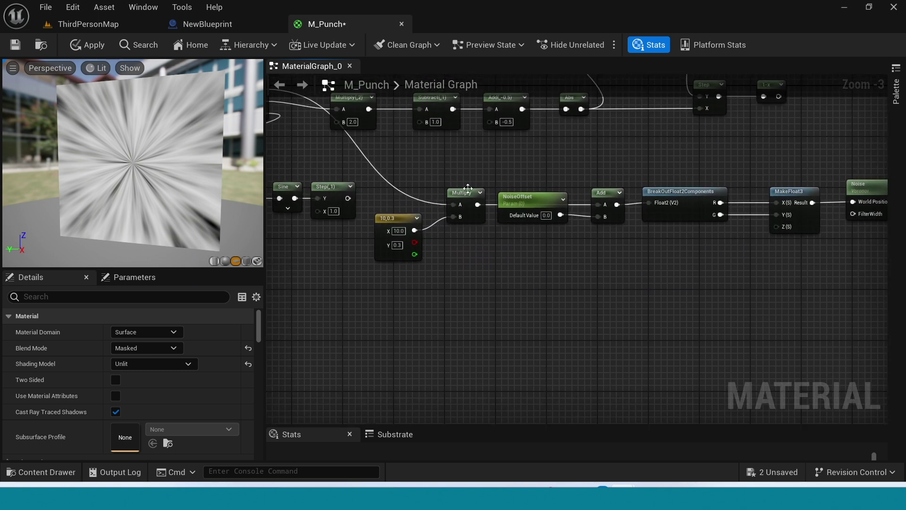
{"action": "left_click_drag", "start_coordinate": [399, 180], "coordinate": [707, 284]}
{"action": "left_click_drag", "start_coordinate": [868, 295], "coordinate": [868, 295]}
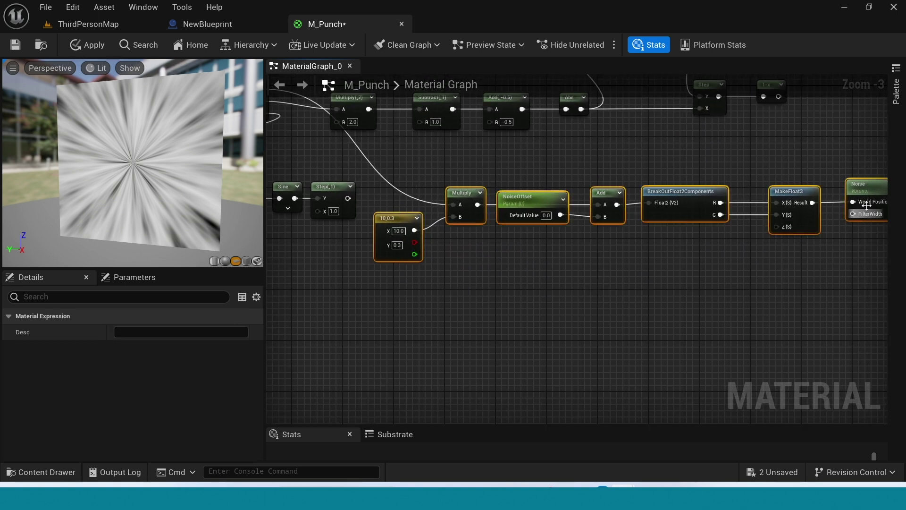
{"action": "left_click_drag", "start_coordinate": [863, 183], "coordinate": [826, 313]}
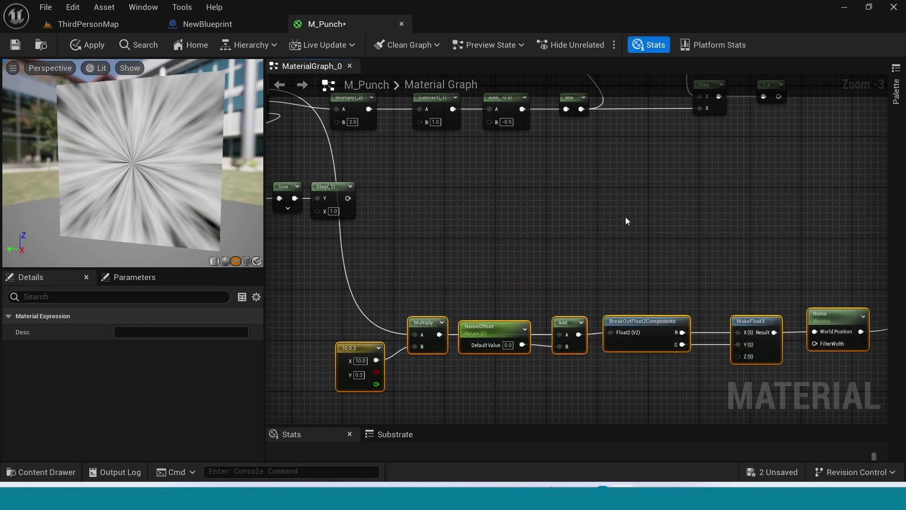
{"action": "right_click_drag", "start_coordinate": [609, 230], "coordinate": [589, 240]}
{"action": "scroll", "coordinate": [638, 226], "scroll_direction": "down", "scroll_amount": 1}
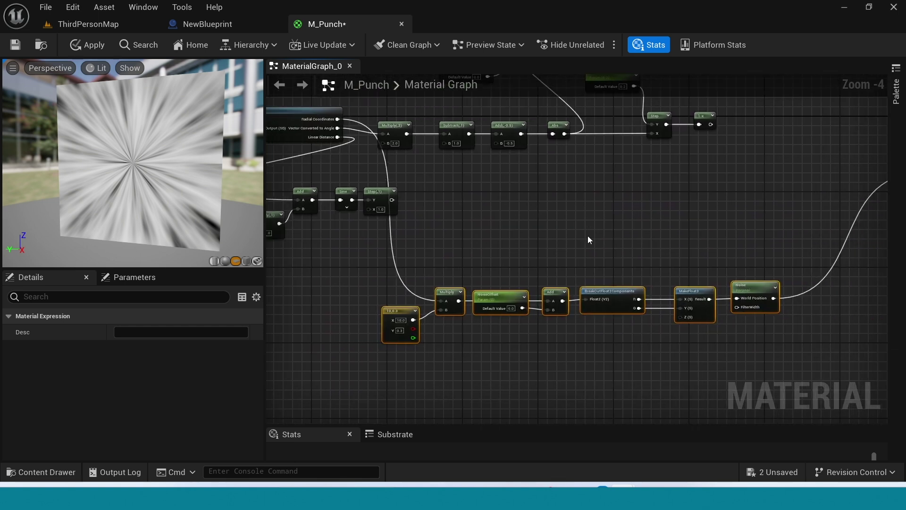
{"action": "left_click_drag", "start_coordinate": [753, 289], "coordinate": [750, 298]}
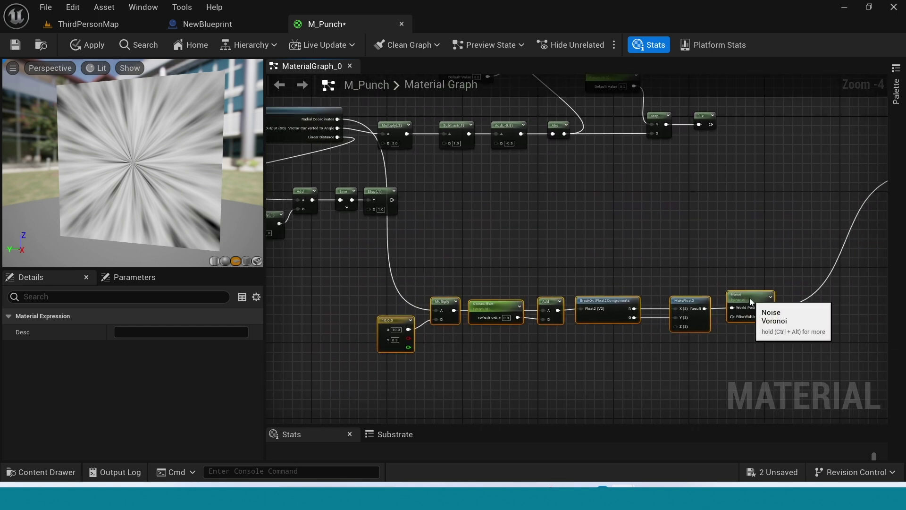
{"action": "left_click", "coordinate": [400, 204]}
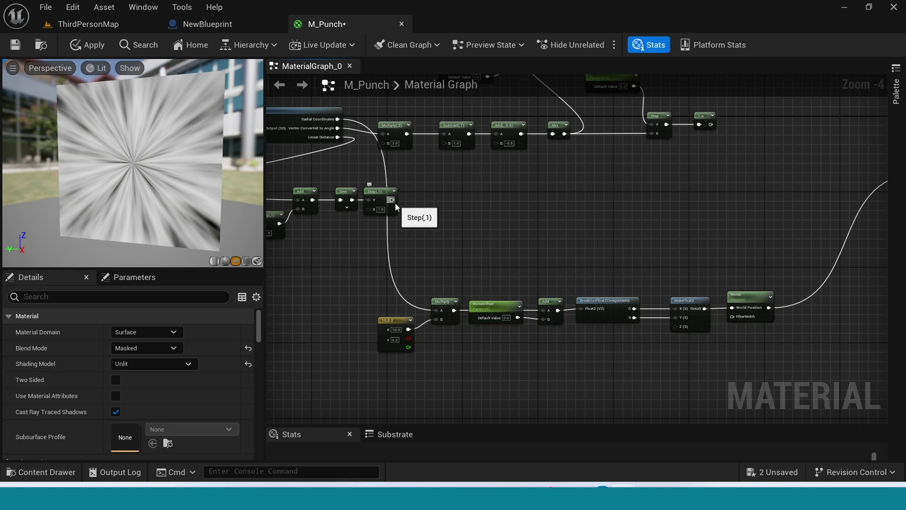
Move the Mask (G) node above the Voronoi Noise node and connect the Noise output to its input
{"action": "left_click_drag", "start_coordinate": [392, 201], "coordinate": [592, 213]}
{"action": "left_click", "coordinate": [446, 232]}
{"action": "right_click_drag", "start_coordinate": [404, 232], "coordinate": [615, 209]}
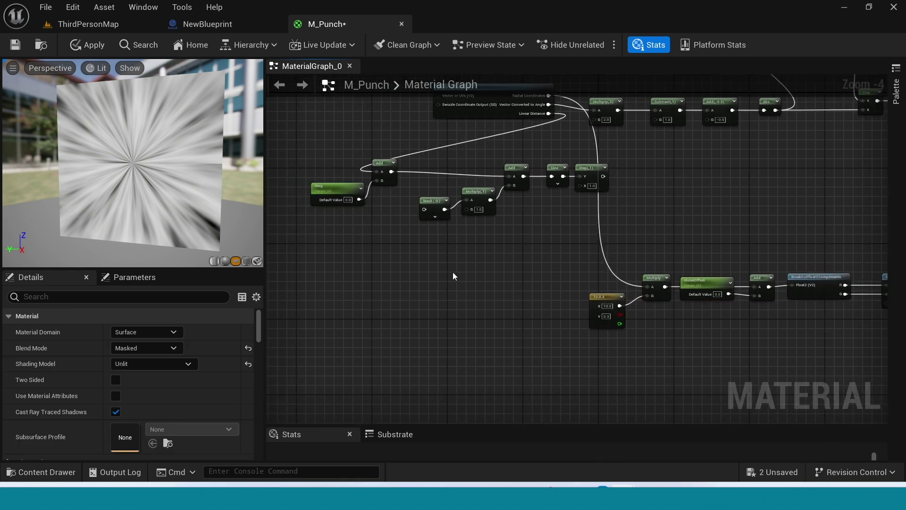
{"action": "scroll", "coordinate": [453, 272], "scroll_direction": "up", "scroll_amount": 2}
{"action": "right_click_drag", "start_coordinate": [532, 259], "coordinate": [521, 280]}
{"action": "left_click_drag", "start_coordinate": [415, 196], "coordinate": [416, 238]}
{"action": "right_click_drag", "start_coordinate": [515, 285], "coordinate": [496, 273]}
{"action": "left_click_drag", "start_coordinate": [392, 215], "coordinate": [781, 207]}
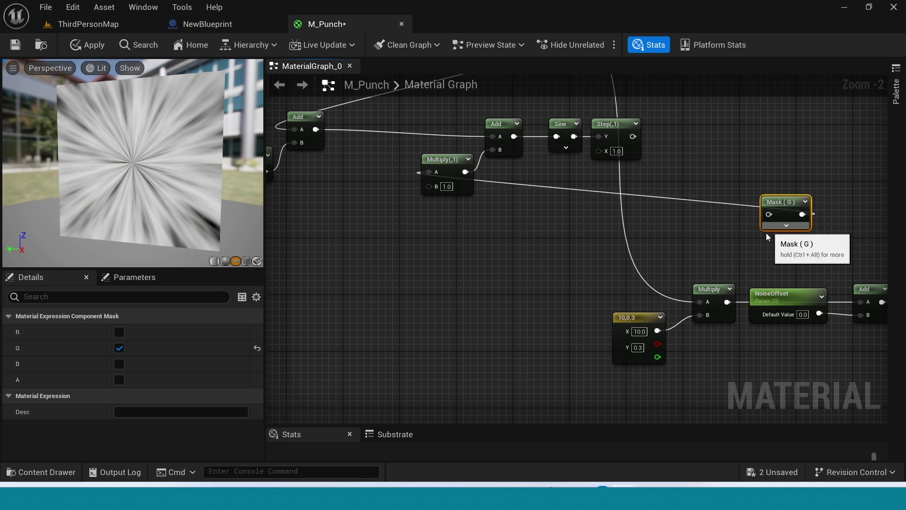
{"action": "right_click_drag", "start_coordinate": [779, 236], "coordinate": [590, 274]}
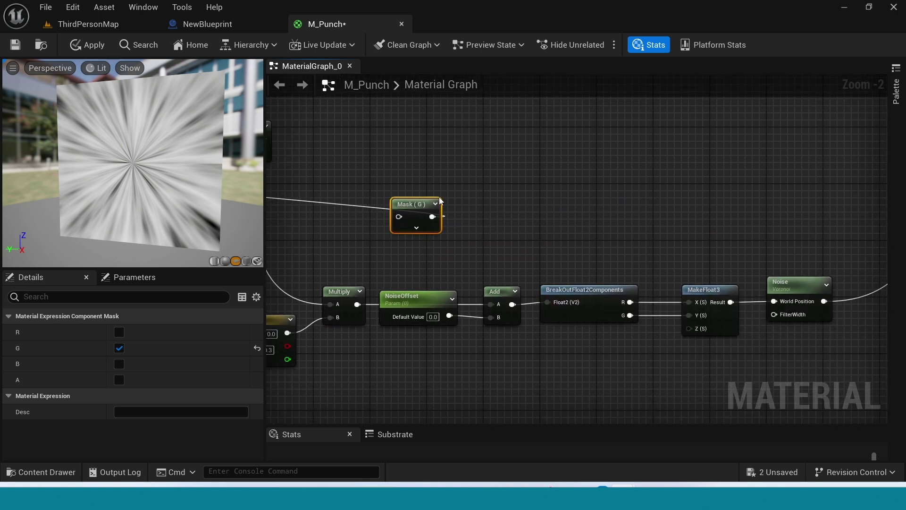
{"action": "left_click_drag", "start_coordinate": [417, 203], "coordinate": [824, 301]}
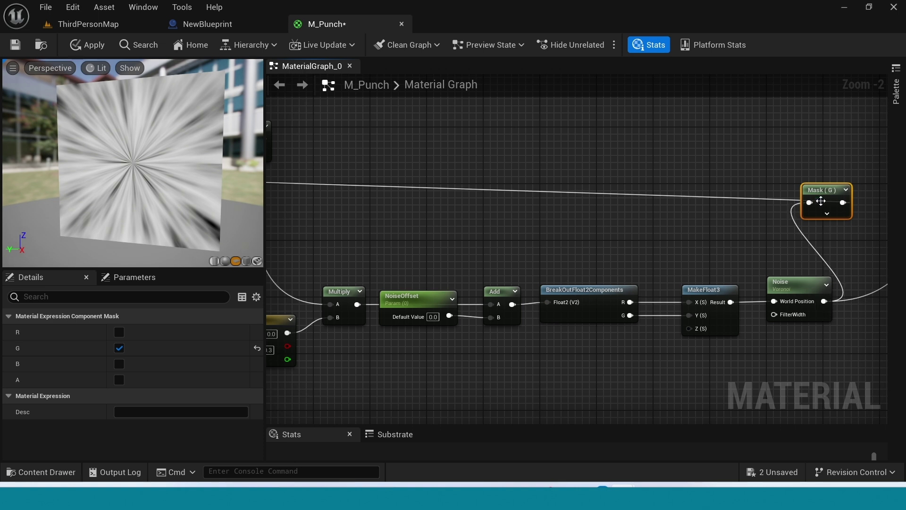
{"action": "left_click_drag", "start_coordinate": [821, 201], "coordinate": [821, 186]}
Nudge the Multiply node feeding the pre-Sine Add slightly down and add a second Multiply node into its B input
{"action": "scroll", "coordinate": [647, 230], "scroll_direction": "down", "scroll_amount": 2}
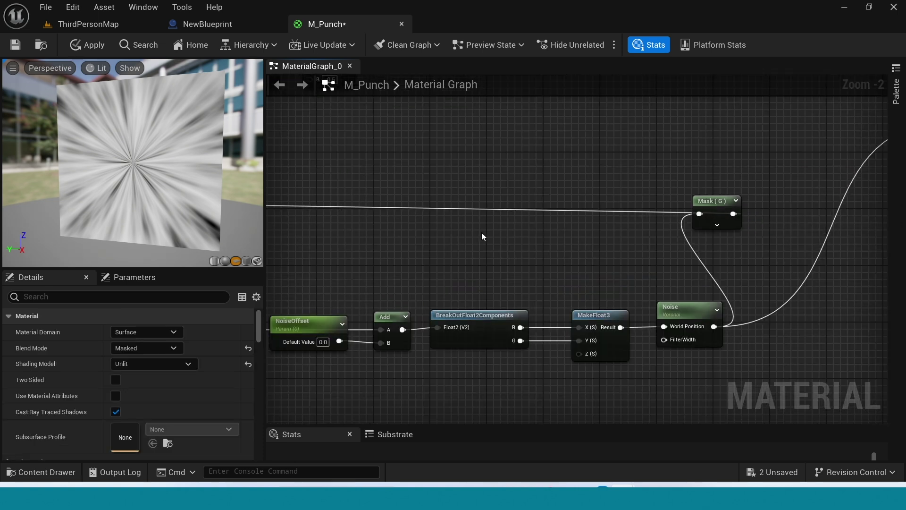
{"action": "right_click_drag", "start_coordinate": [394, 238], "coordinate": [585, 236]}
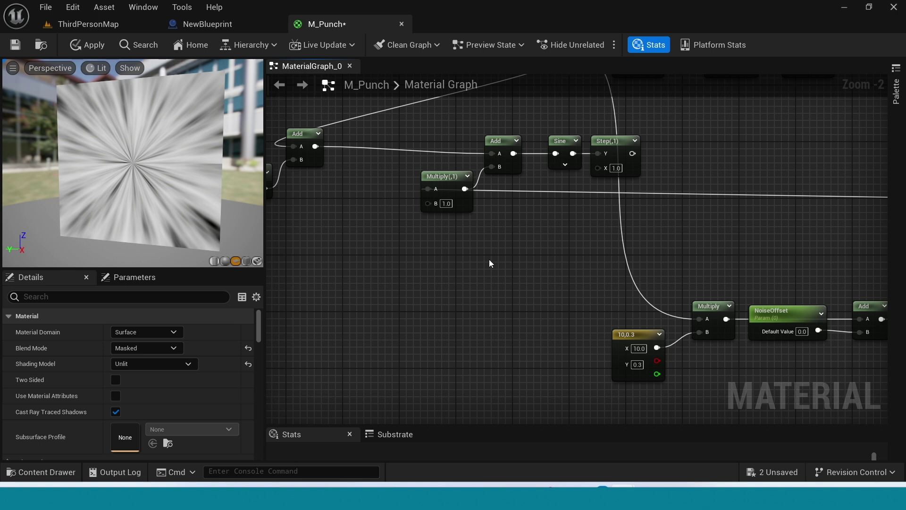
{"action": "scroll", "coordinate": [489, 263], "scroll_direction": "up", "scroll_amount": 2}
{"action": "right_click_drag", "start_coordinate": [440, 253], "coordinate": [587, 284]}
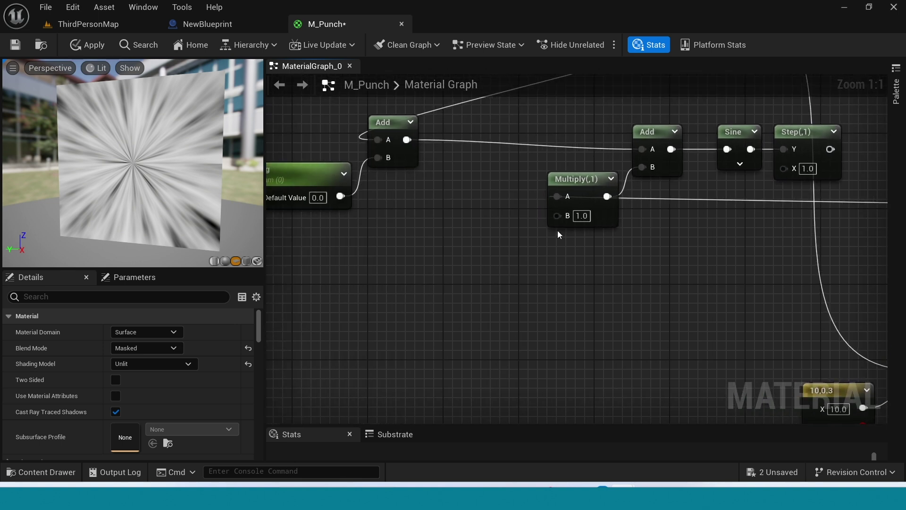
{"action": "left_click_drag", "start_coordinate": [584, 187], "coordinate": [584, 196]}
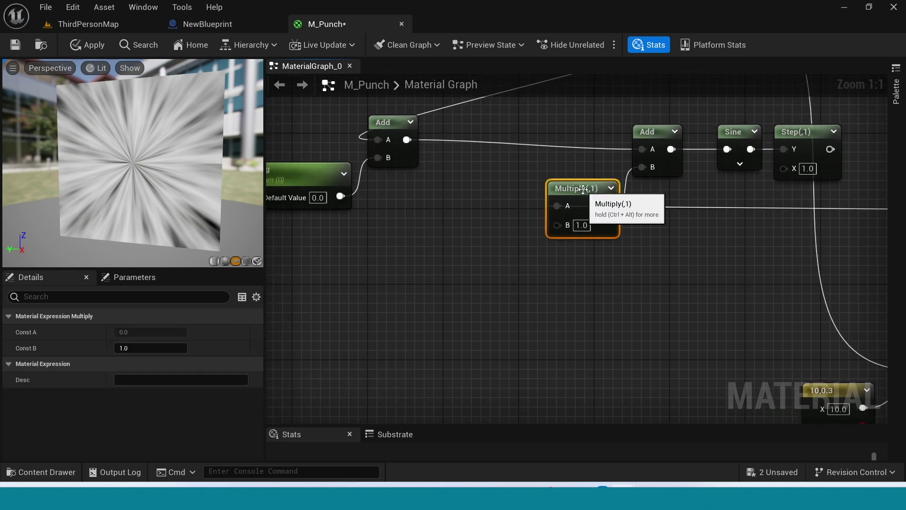
{"action": "left_click_drag", "start_coordinate": [557, 225], "coordinate": [451, 271]}
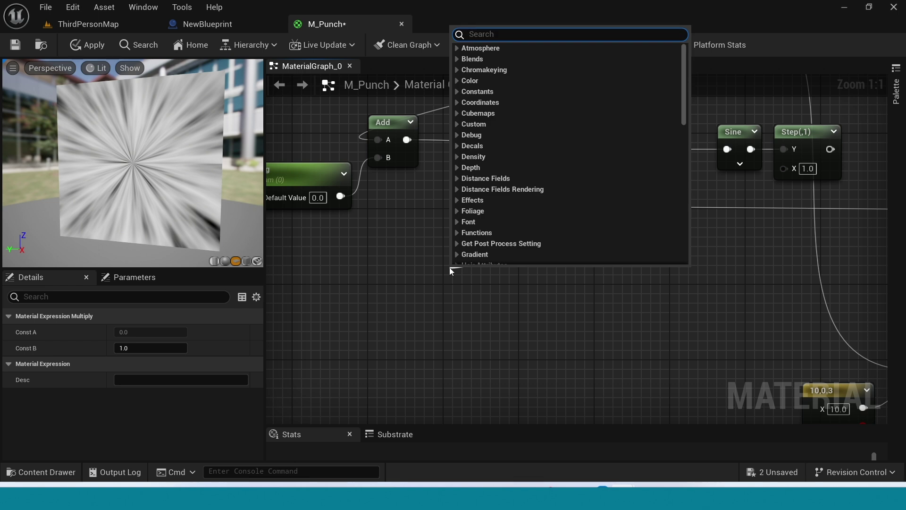
{"action": "type", "text": "mul"}
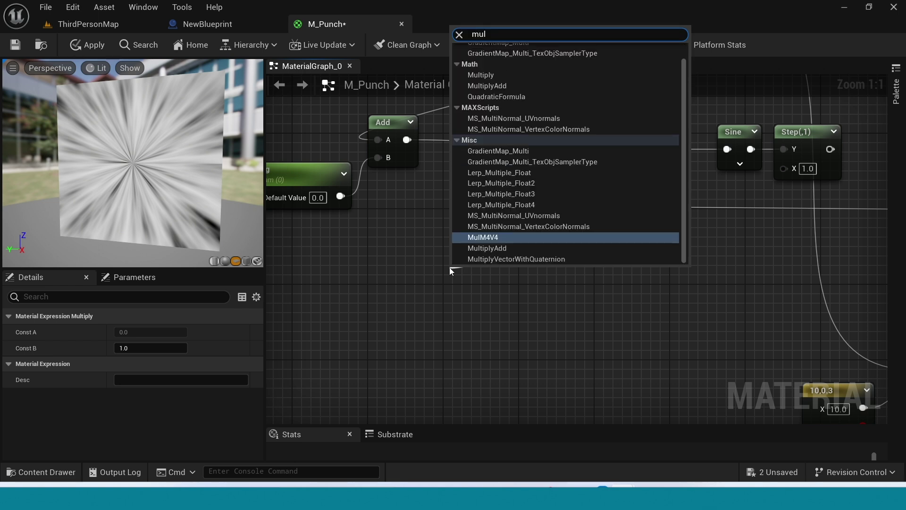
{"action": "type", "text": "t"}
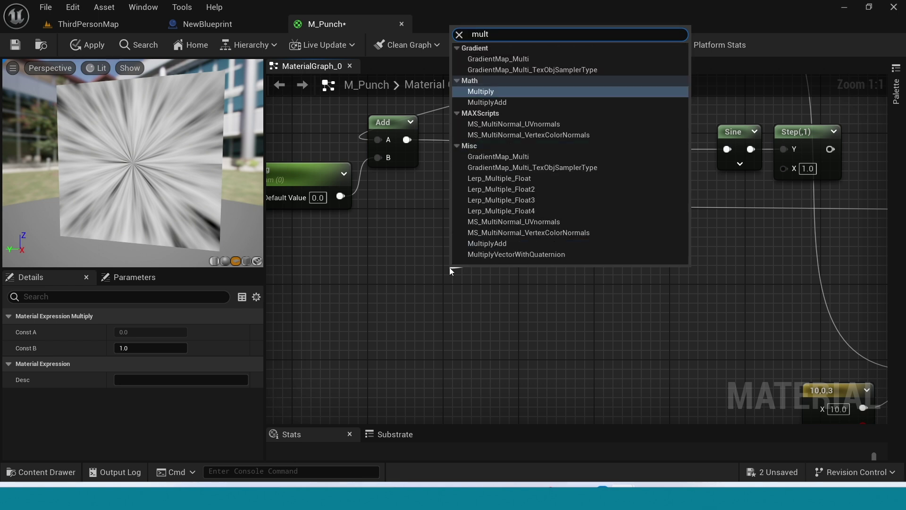
{"action": "left_click", "coordinate": [508, 91]}
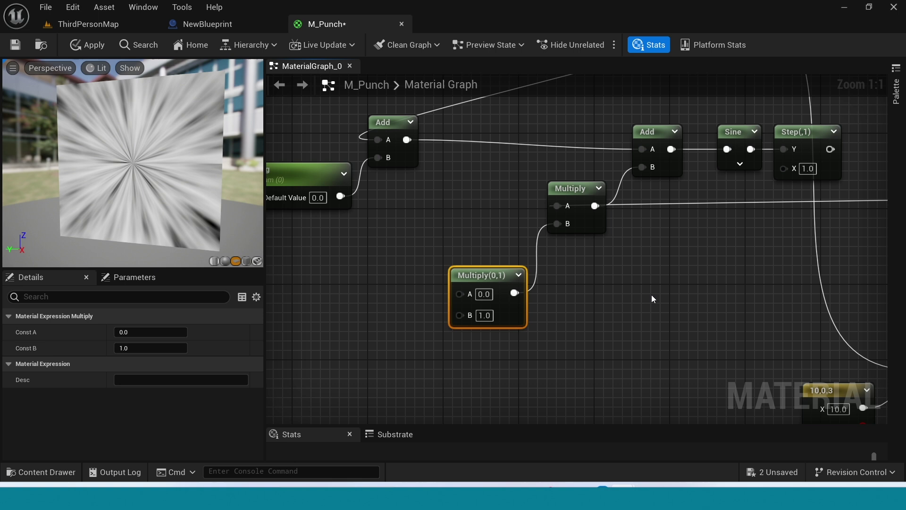
Create a scalar parameter named Diturt, connect it to the new Multiply's A input, and place it just above and left of that node
{"action": "right_click_drag", "start_coordinate": [652, 297], "coordinate": [730, 299]}
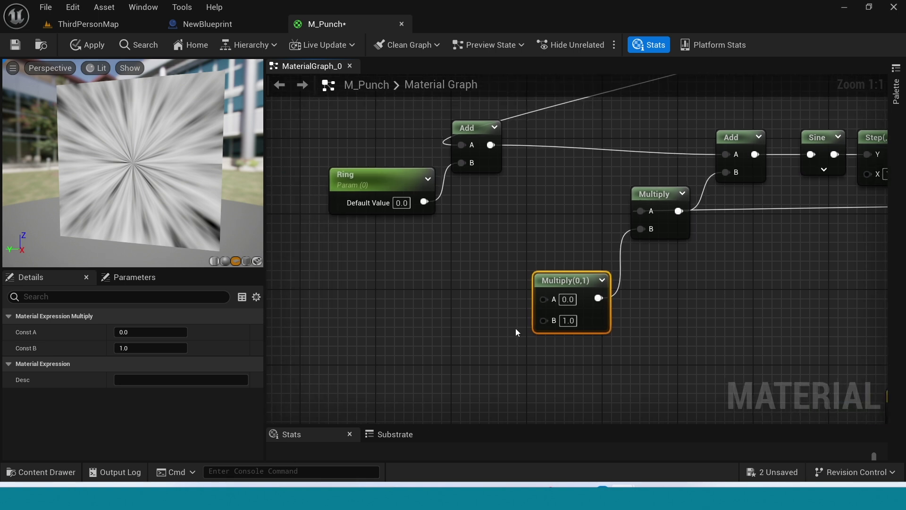
{"action": "right_click_drag", "start_coordinate": [509, 352], "coordinate": [525, 320]}
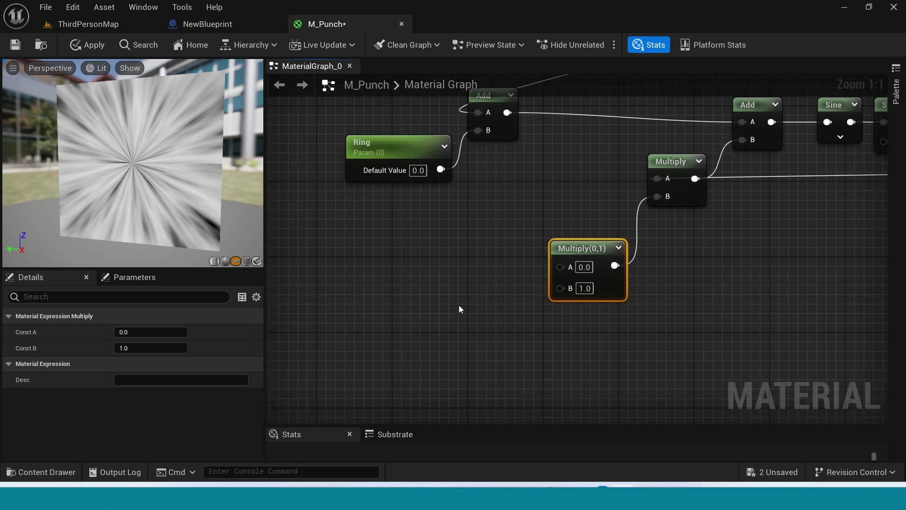
{"action": "left_click", "coordinate": [459, 305]}
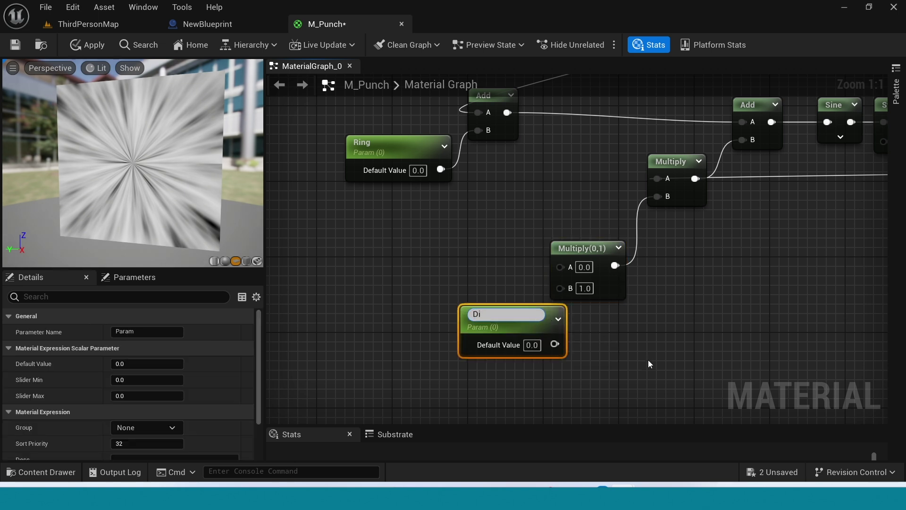
{"action": "type", "text": "Diturt"}
{"action": "key", "text": "Return"}
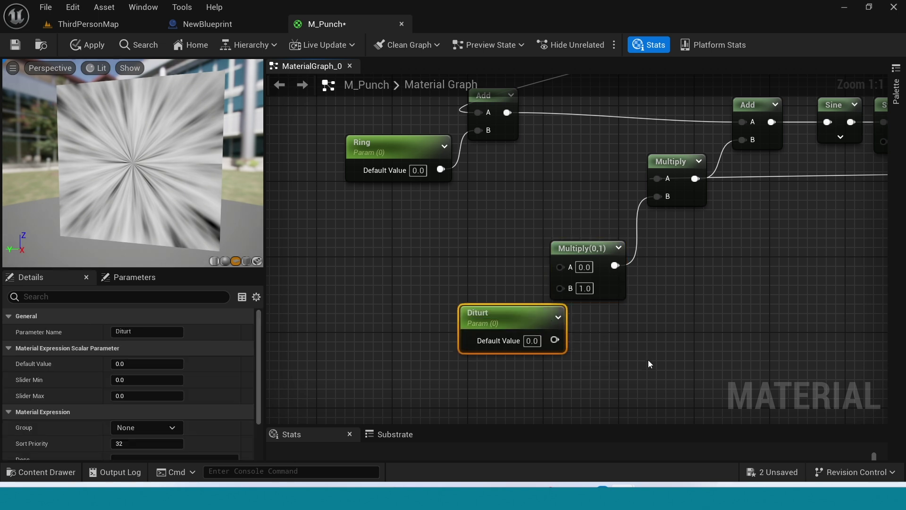
{"action": "left_click_drag", "start_coordinate": [524, 319], "coordinate": [427, 318]}
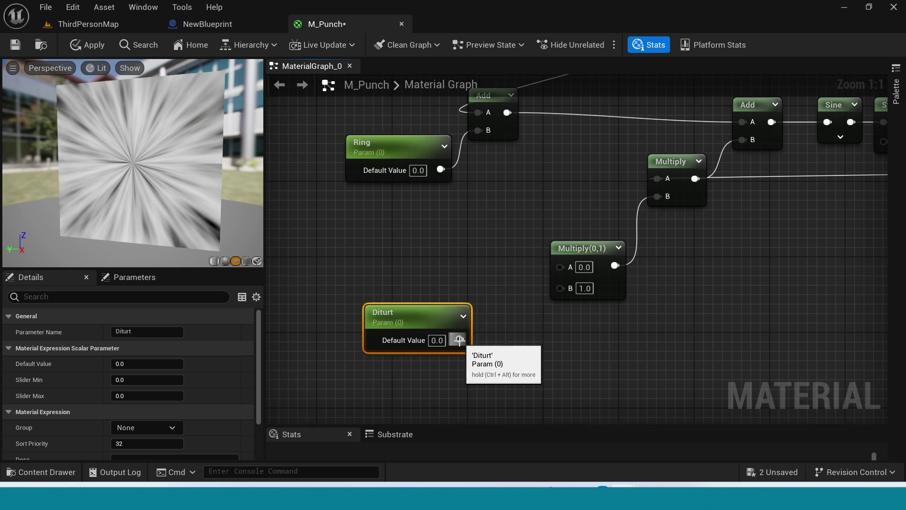
{"action": "left_click_drag", "start_coordinate": [459, 340], "coordinate": [561, 266]}
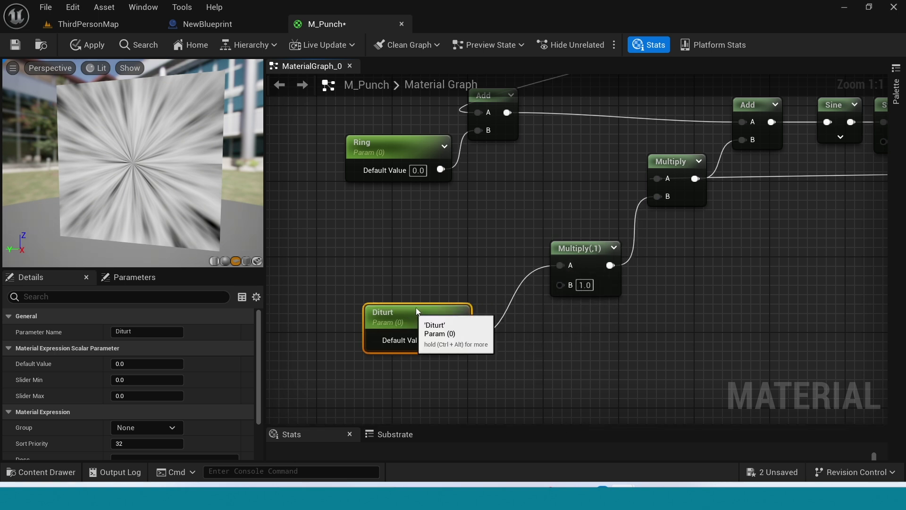
{"action": "left_click_drag", "start_coordinate": [415, 307], "coordinate": [478, 208]}
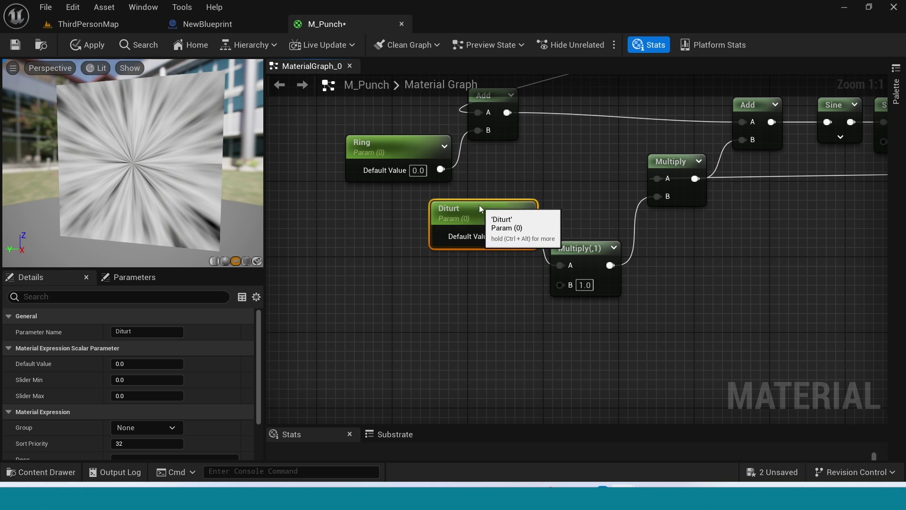
Move the Diturt parameter and its Multiply node further down, away from the Ring row
{"action": "scroll", "coordinate": [551, 363], "scroll_direction": "down", "scroll_amount": 3}
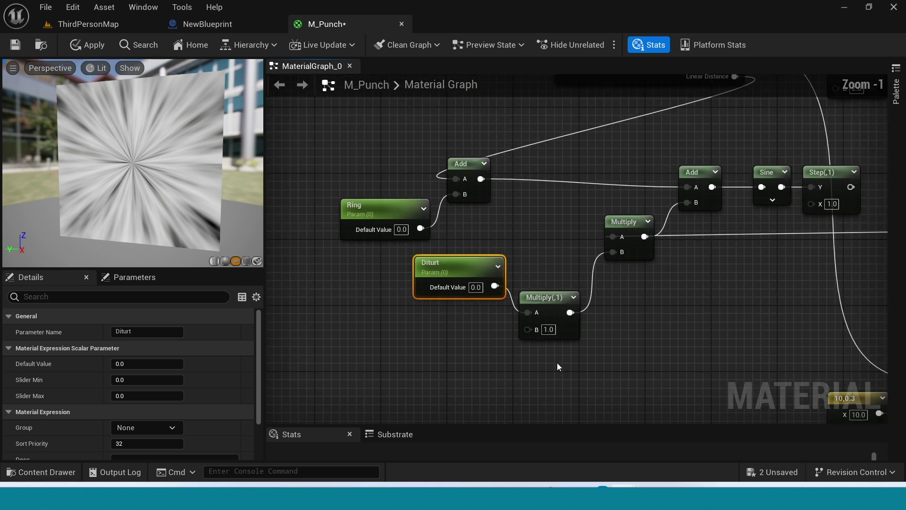
{"action": "left_click_drag", "start_coordinate": [456, 376], "coordinate": [542, 353]}
{"action": "left_click", "coordinate": [641, 341]}
Connect the output of the Power(X, 2) node in the Bands chain to the B input of Diturt's Multiply node
{"action": "scroll", "coordinate": [653, 340], "scroll_direction": "down", "scroll_amount": 2}
{"action": "right_click_drag", "start_coordinate": [704, 321], "coordinate": [483, 418]}
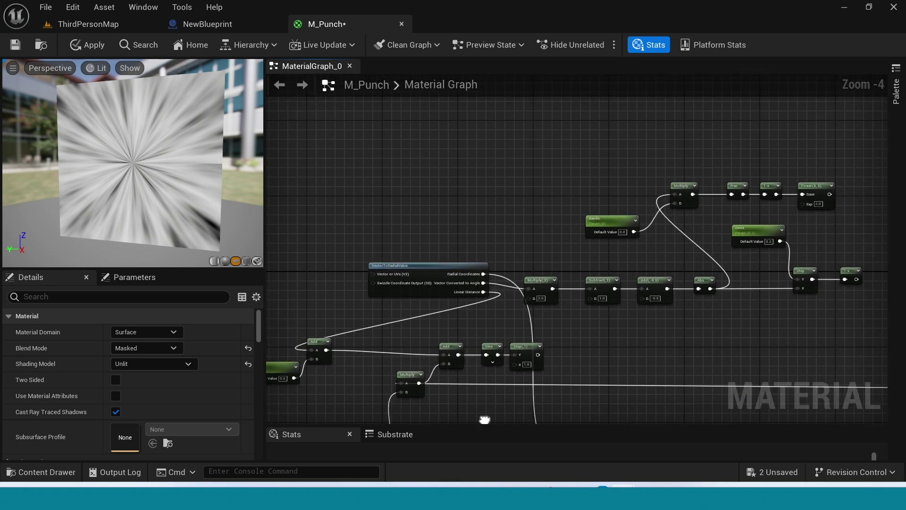
{"action": "right_click_drag", "start_coordinate": [667, 330], "coordinate": [533, 365]}
{"action": "left_click", "coordinate": [682, 225]}
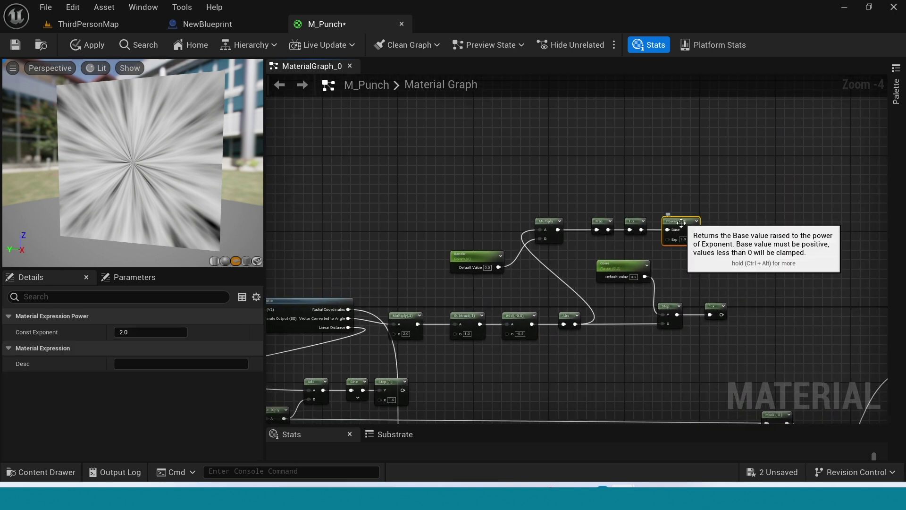
{"action": "scroll", "coordinate": [766, 276], "scroll_direction": "up", "scroll_amount": 3}
{"action": "right_click_drag", "start_coordinate": [410, 333], "coordinate": [662, 205]}
{"action": "right_click_drag", "start_coordinate": [359, 384], "coordinate": [624, 322]}
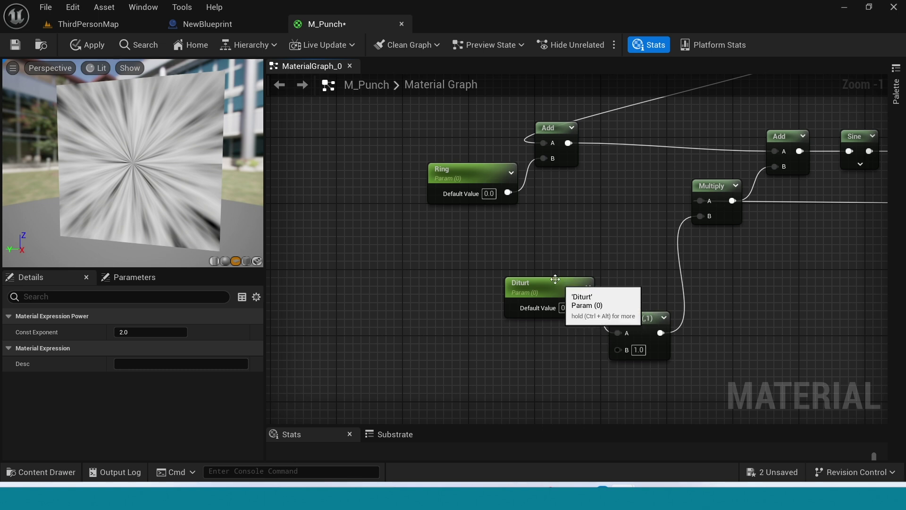
{"action": "right_click_drag", "start_coordinate": [616, 374], "coordinate": [547, 308]}
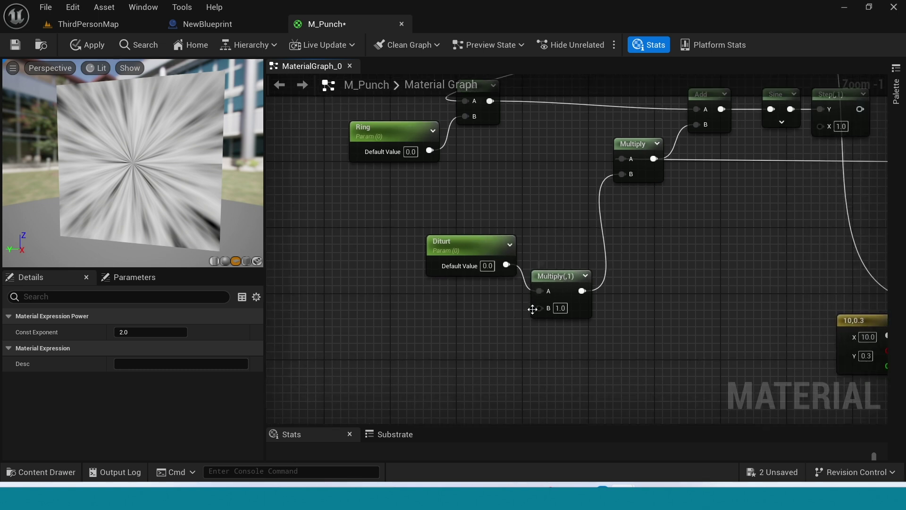
{"action": "left_click_drag", "start_coordinate": [537, 308], "coordinate": [713, 147]}
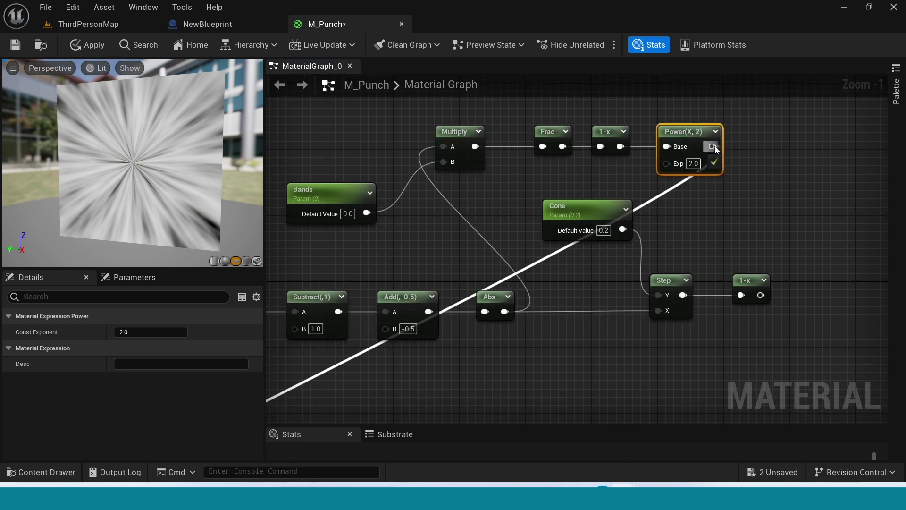
Add two reroute points to the Power-to-Multiply wire, one above the Power node and one left of the Diturt parameter
{"action": "double_click", "coordinate": [660, 197]}
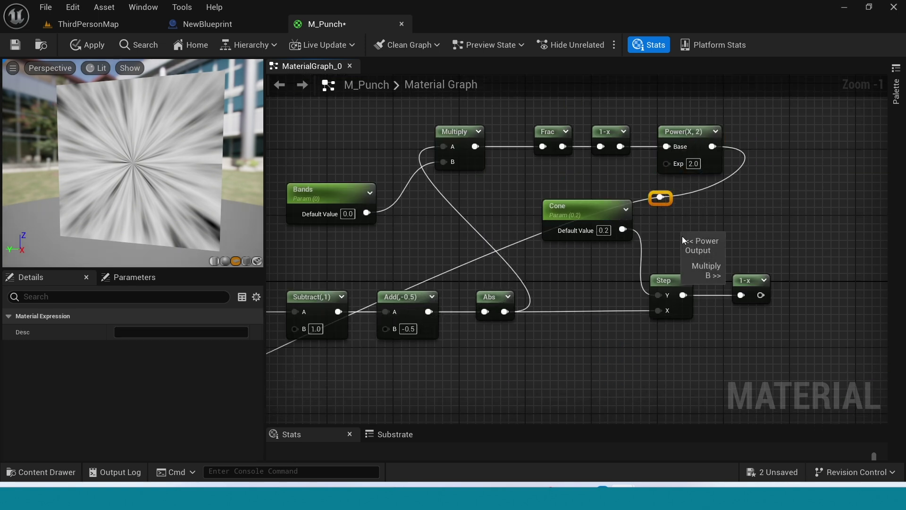
{"action": "left_click_drag", "start_coordinate": [670, 202], "coordinate": [693, 107]}
{"action": "right_click_drag", "start_coordinate": [353, 335], "coordinate": [777, 172]}
{"action": "right_click_drag", "start_coordinate": [490, 408], "coordinate": [689, 246]}
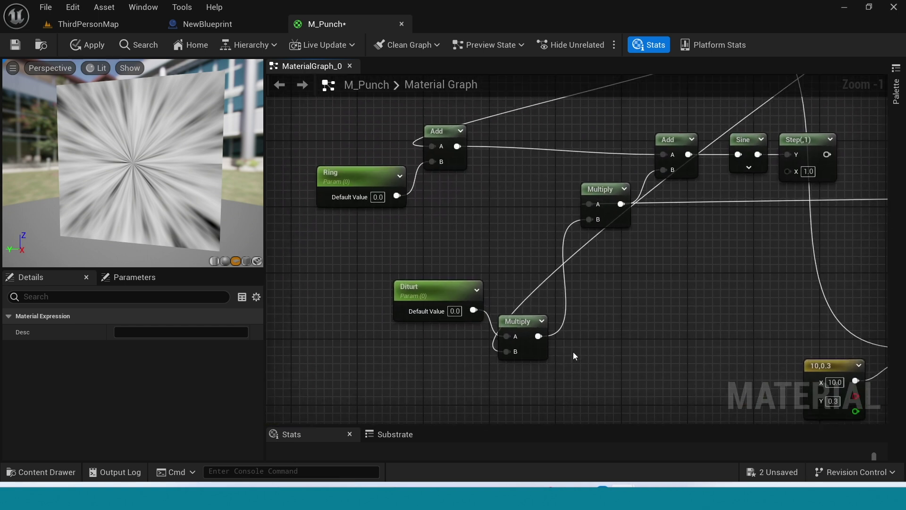
{"action": "left_click", "coordinate": [542, 279]}
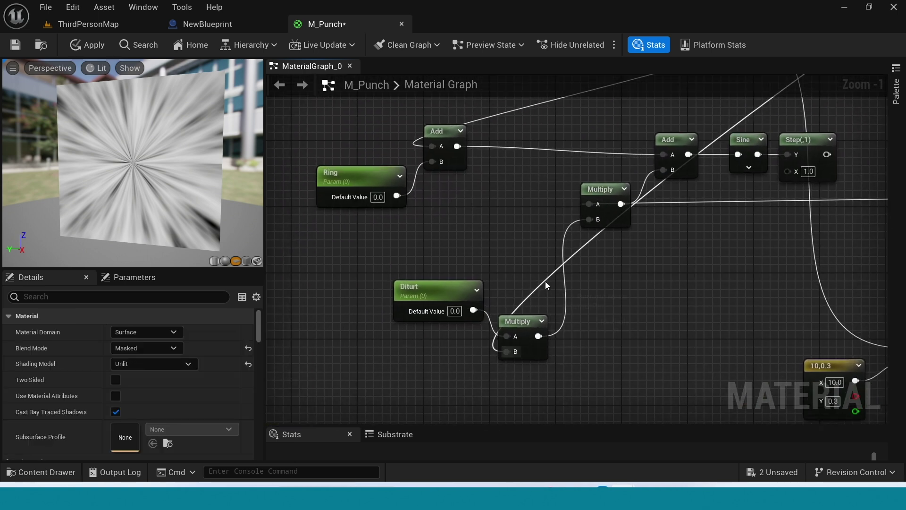
{"action": "double_click", "coordinate": [545, 281]}
{"action": "left_click_drag", "start_coordinate": [545, 281], "coordinate": [281, 353]}
Add another reroute point on the wire below the Bands parameter and move it above and left of VectorToRadialValue
{"action": "scroll", "coordinate": [668, 319], "scroll_direction": "down", "scroll_amount": 1}
{"action": "right_click_drag", "start_coordinate": [668, 319], "coordinate": [590, 412]}
{"action": "left_click", "coordinate": [815, 168]}
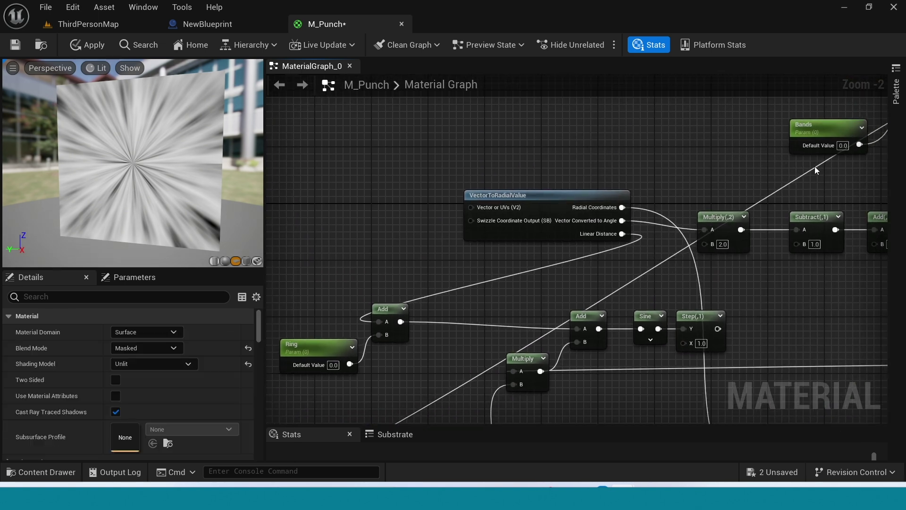
{"action": "double_click", "coordinate": [815, 169]}
{"action": "left_click_drag", "start_coordinate": [815, 168], "coordinate": [361, 86]}
Delete the reroute point above the Power node and raise the one above VectorToRadialValue higher than the Bands chain
{"action": "scroll", "coordinate": [426, 153], "scroll_direction": "down", "scroll_amount": 3}
{"action": "right_click_drag", "start_coordinate": [451, 201], "coordinate": [442, 278]}
{"action": "left_click_drag", "start_coordinate": [353, 152], "coordinate": [819, 170]}
{"action": "left_click_drag", "start_coordinate": [791, 138], "coordinate": [747, 160]}
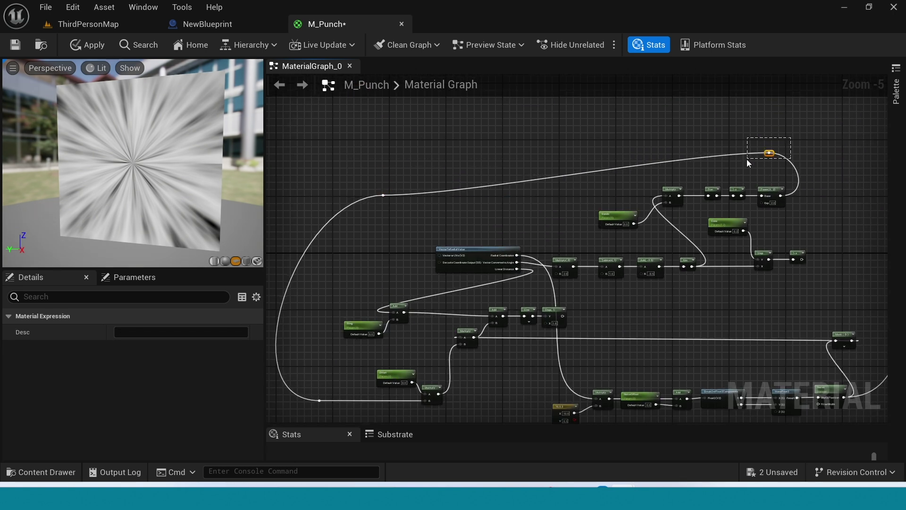
{"action": "key", "text": "Delete"}
{"action": "scroll", "coordinate": [455, 212], "scroll_direction": "up", "scroll_amount": 1}
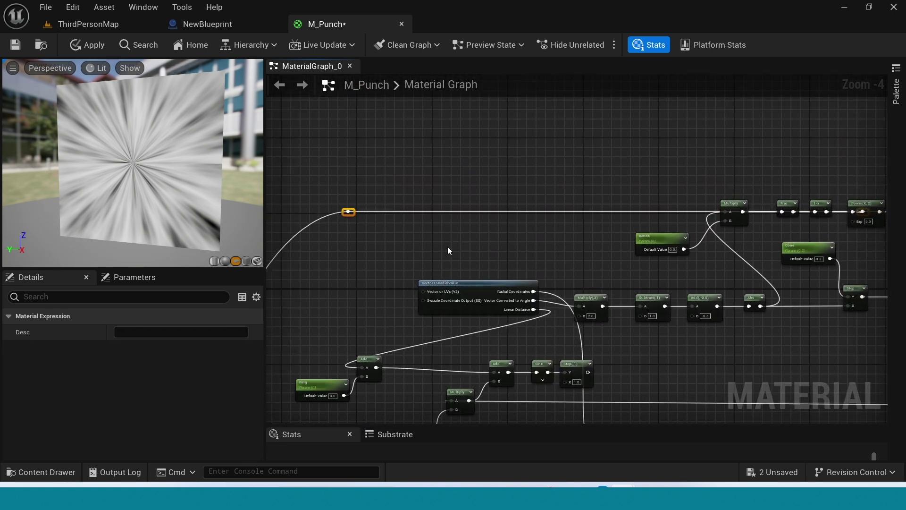
{"action": "left_click_drag", "start_coordinate": [354, 212], "coordinate": [364, 167]}
{"action": "right_click_drag", "start_coordinate": [381, 254], "coordinate": [475, 168]}
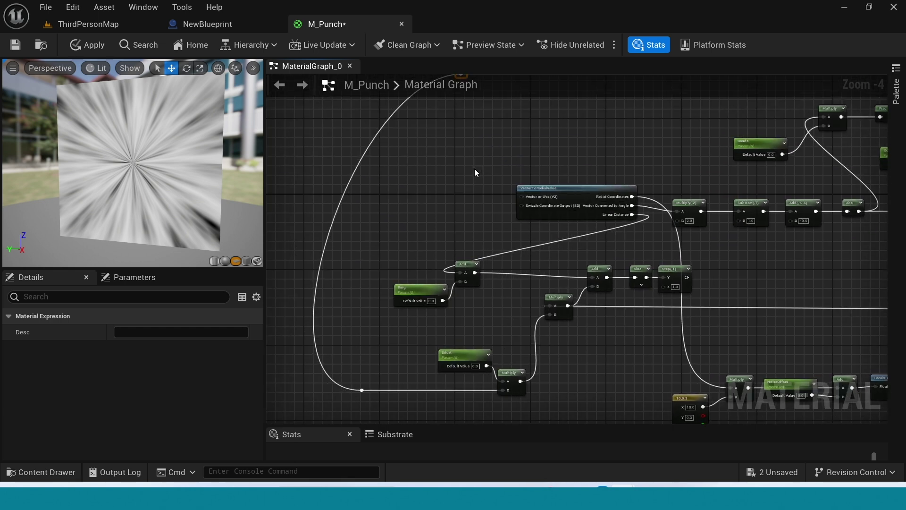
Add a Multiply node with its A input fed by the output of the Step node after Sine
{"action": "left_click", "coordinate": [475, 168]}
{"action": "right_click_drag", "start_coordinate": [585, 367], "coordinate": [517, 279]}
{"action": "scroll", "coordinate": [535, 285], "scroll_direction": "up", "scroll_amount": 2}
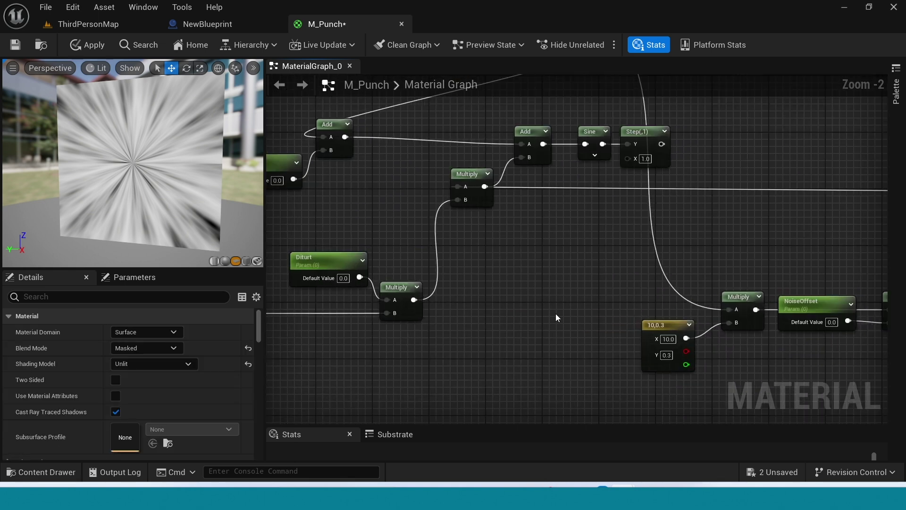
{"action": "right_click_drag", "start_coordinate": [555, 314], "coordinate": [472, 338]}
{"action": "right_click_drag", "start_coordinate": [553, 277], "coordinate": [528, 285]}
{"action": "scroll", "coordinate": [527, 285], "scroll_direction": "up", "scroll_amount": 2}
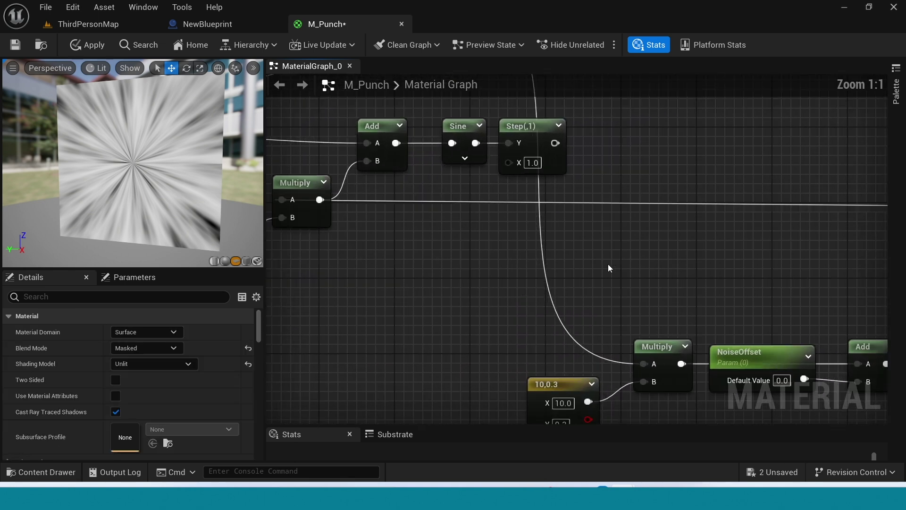
{"action": "right_click_drag", "start_coordinate": [608, 264], "coordinate": [450, 287]}
{"action": "left_click_drag", "start_coordinate": [394, 166], "coordinate": [795, 169]}
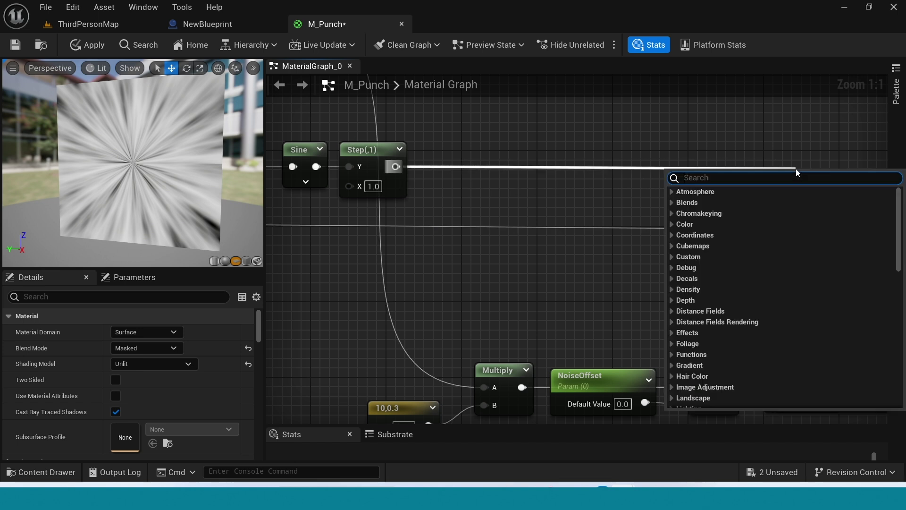
{"action": "type", "text": "mult"}
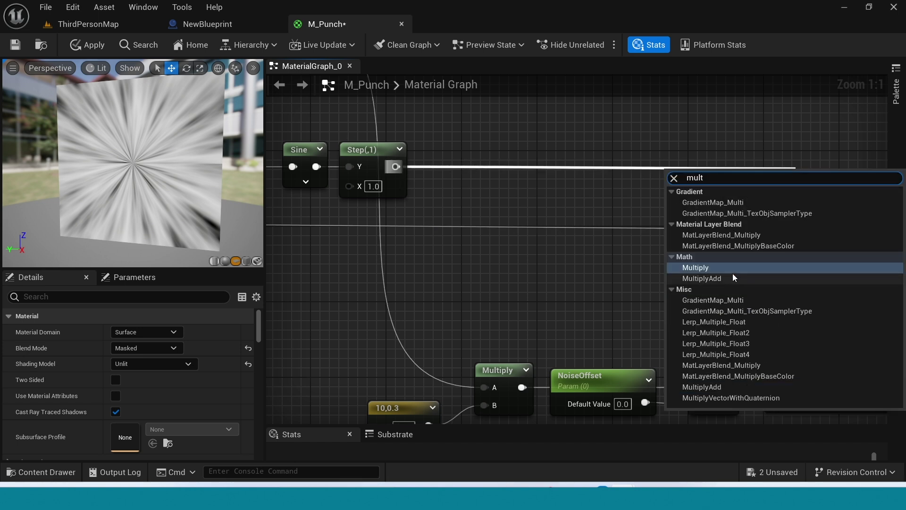
{"action": "left_click", "coordinate": [731, 269]}
Move the new Multiply node further right in line with the Step output, just above and left of the Mask (G) node
{"action": "scroll", "coordinate": [739, 276], "scroll_direction": "down", "scroll_amount": 2}
{"action": "right_click_drag", "start_coordinate": [749, 286], "coordinate": [502, 301]}
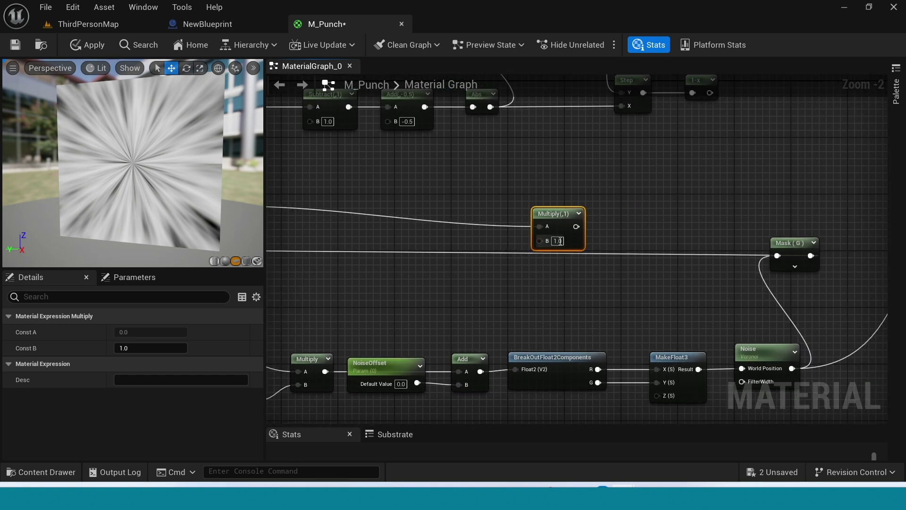
{"action": "left_click_drag", "start_coordinate": [567, 212], "coordinate": [697, 191]}
{"action": "left_click", "coordinate": [746, 191]}
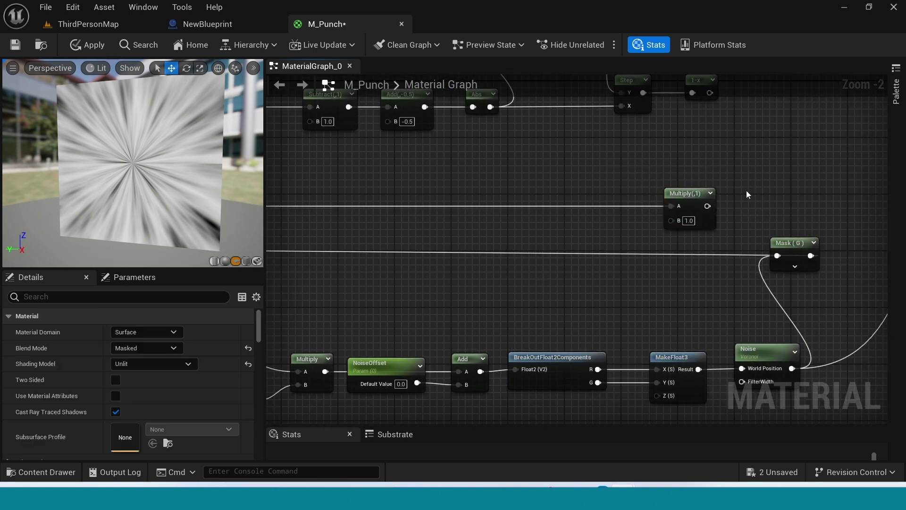
{"action": "scroll", "coordinate": [703, 293], "scroll_direction": "down", "scroll_amount": 1}
{"action": "right_click_drag", "start_coordinate": [703, 294], "coordinate": [497, 342]}
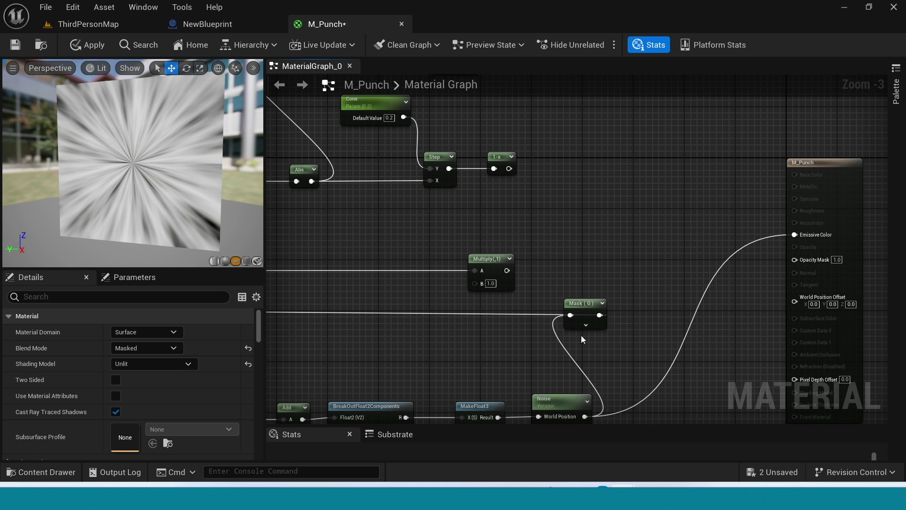
Connect the output of the Multiply node fed by the Step to M_Punch's Emissive Color input
{"action": "left_click_drag", "start_coordinate": [511, 270], "coordinate": [795, 234]}
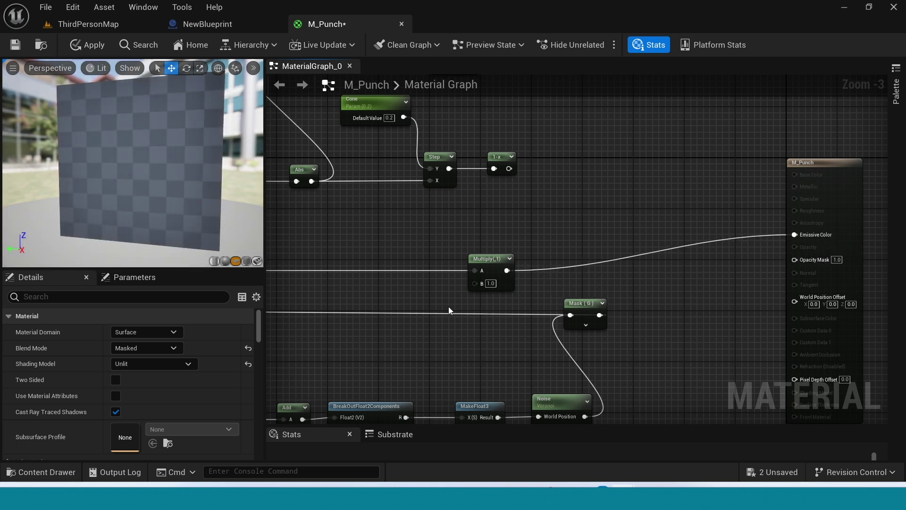
{"action": "left_click_drag", "start_coordinate": [189, 179], "coordinate": [132, 166]}
{"action": "scroll", "coordinate": [445, 347], "scroll_direction": "up", "scroll_amount": 2}
{"action": "right_click_drag", "start_coordinate": [445, 347], "coordinate": [344, 335]}
{"action": "scroll", "coordinate": [627, 332], "scroll_direction": "down", "scroll_amount": 1}
Move the Mask (G) node down and right, and shift the Noise node slightly right to widen its gap from MakeFloat3
{"action": "right_click_drag", "start_coordinate": [594, 342], "coordinate": [625, 220]}
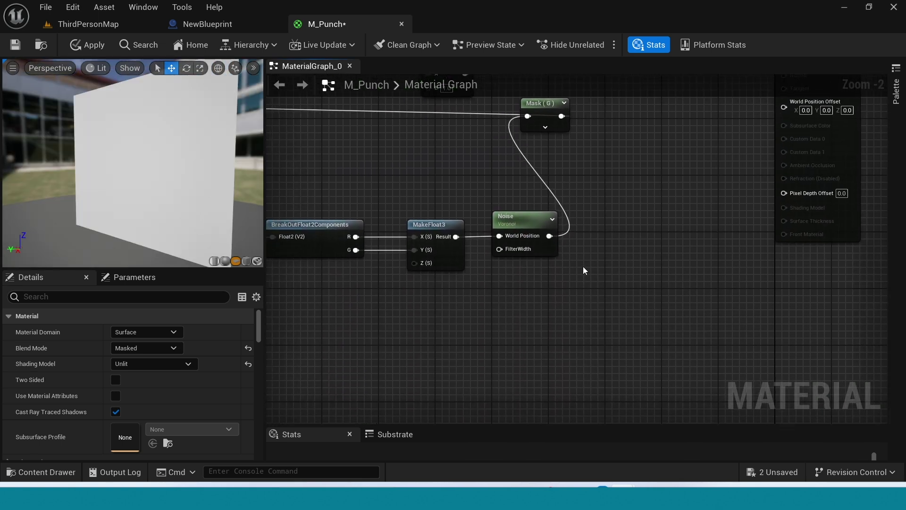
{"action": "scroll", "coordinate": [584, 271], "scroll_direction": "down", "scroll_amount": 2}
{"action": "right_click_drag", "start_coordinate": [556, 289], "coordinate": [601, 331]}
{"action": "scroll", "coordinate": [592, 303], "scroll_direction": "up", "scroll_amount": 2}
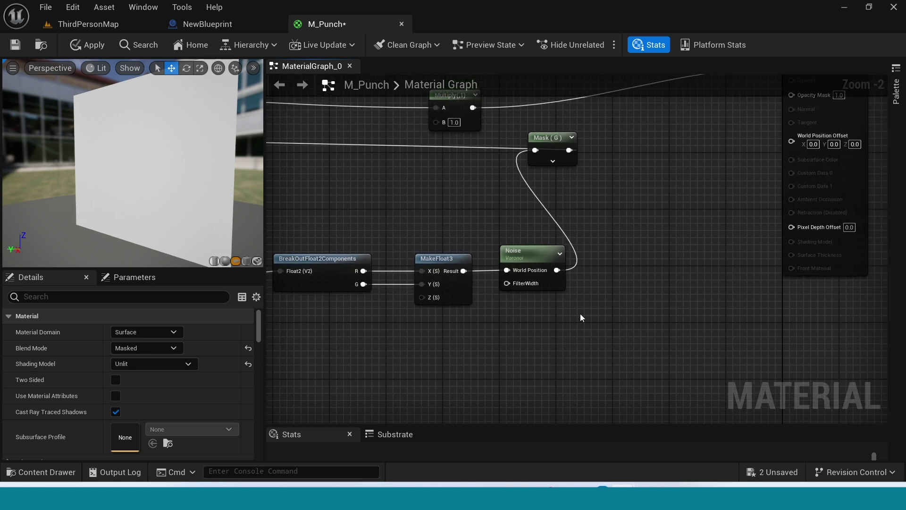
{"action": "left_click_drag", "start_coordinate": [519, 252], "coordinate": [491, 260]}
{"action": "left_click_drag", "start_coordinate": [554, 143], "coordinate": [598, 164]}
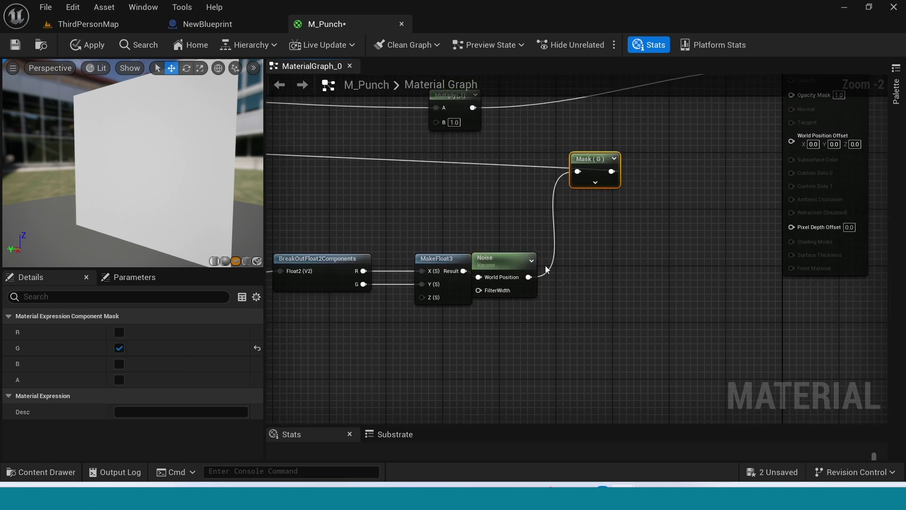
{"action": "left_click_drag", "start_coordinate": [512, 262], "coordinate": [548, 262]}
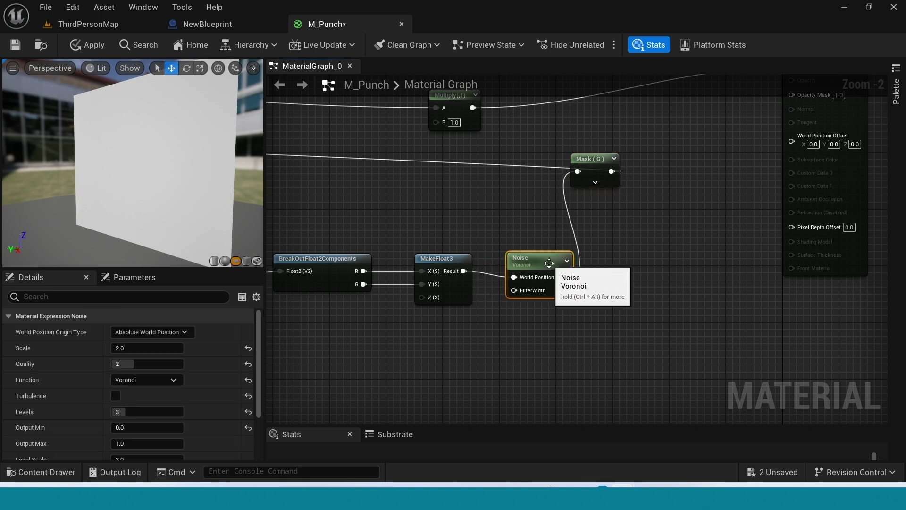
{"action": "left_click", "coordinate": [610, 310]}
Add a Multiply node below MakeFloat3 and connect its output to the Noise node's FilterWidth input
{"action": "right_click_drag", "start_coordinate": [542, 341], "coordinate": [563, 295]}
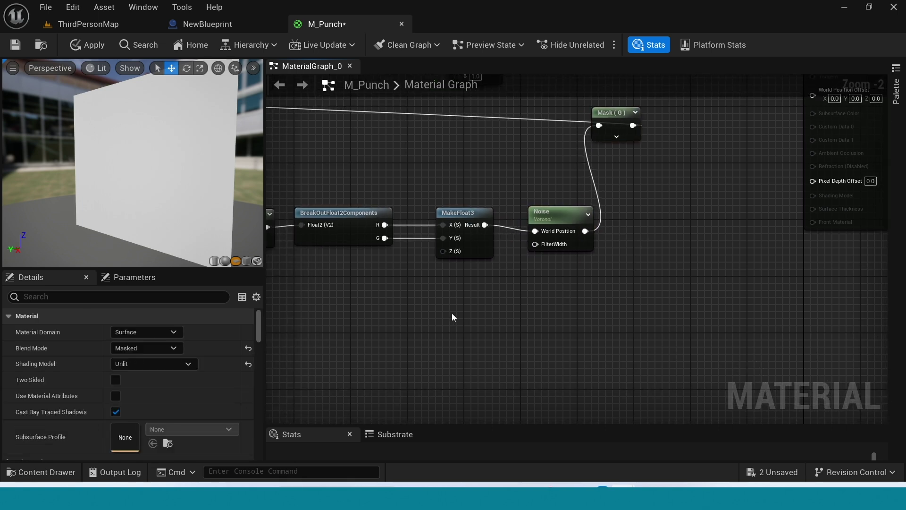
{"action": "left_click", "coordinate": [452, 313]}
{"action": "left_click_drag", "start_coordinate": [500, 332], "coordinate": [534, 245]}
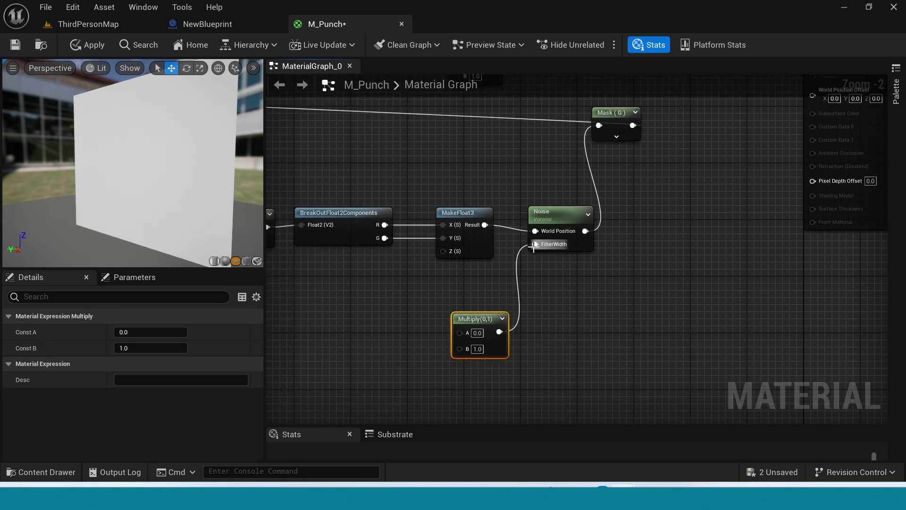
Disconnect the new Multiply node from FilterWidth and move it below and to the right of the Noise node
{"action": "right_click_drag", "start_coordinate": [530, 366], "coordinate": [630, 327]}
{"action": "scroll", "coordinate": [627, 326], "scroll_direction": "up", "scroll_amount": 2}
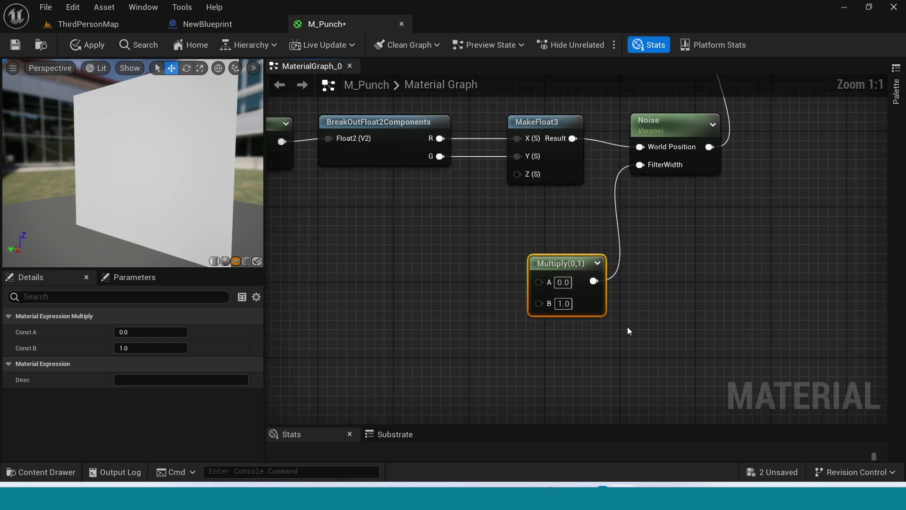
{"action": "left_click", "coordinate": [620, 248], "text": "alt"}
{"action": "left_click_drag", "start_coordinate": [584, 264], "coordinate": [806, 246]}
{"action": "right_click_drag", "start_coordinate": [752, 218], "coordinate": [574, 233]}
{"action": "left_click_drag", "start_coordinate": [604, 256], "coordinate": [661, 247]}
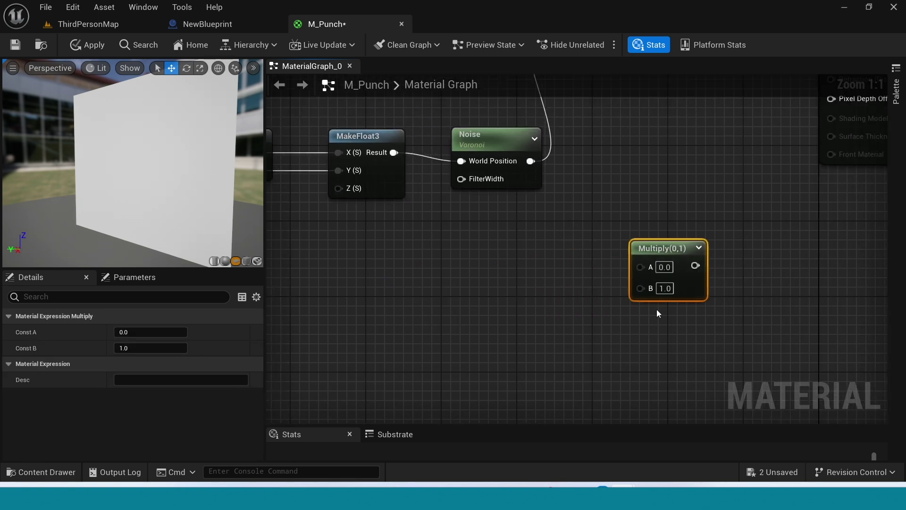
Connect the Noise output to the new Multiply node's B input and move that Multiply closer beneath Noise
{"action": "left_click_drag", "start_coordinate": [640, 288], "coordinate": [543, 168]}
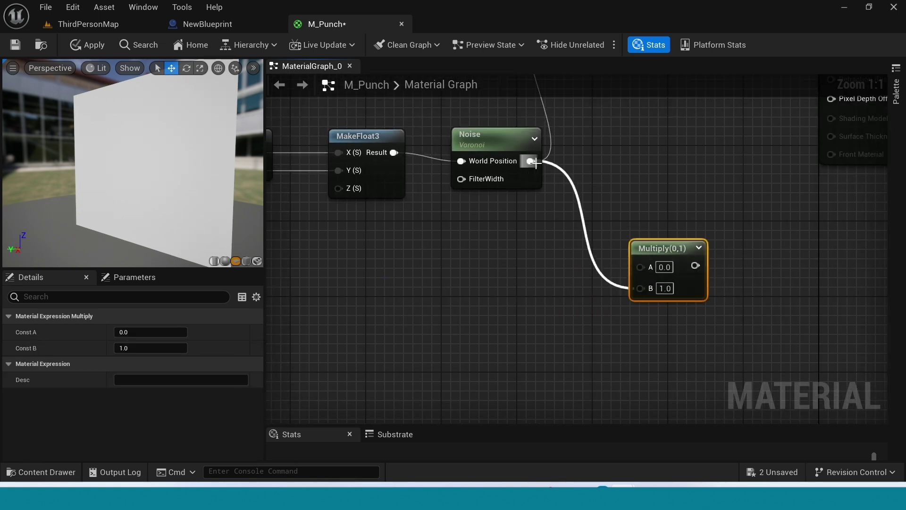
{"action": "left_click_drag", "start_coordinate": [535, 163], "coordinate": [531, 161]}
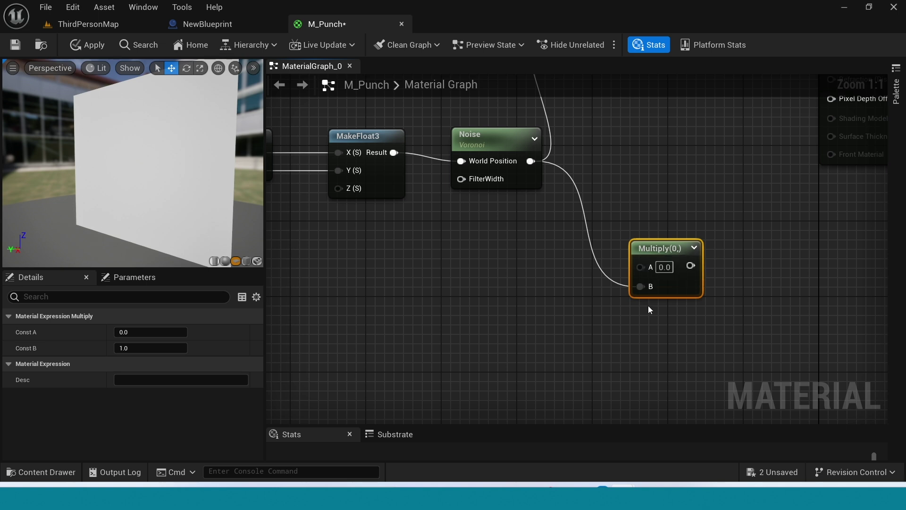
{"action": "scroll", "coordinate": [649, 310], "scroll_direction": "down", "scroll_amount": 3}
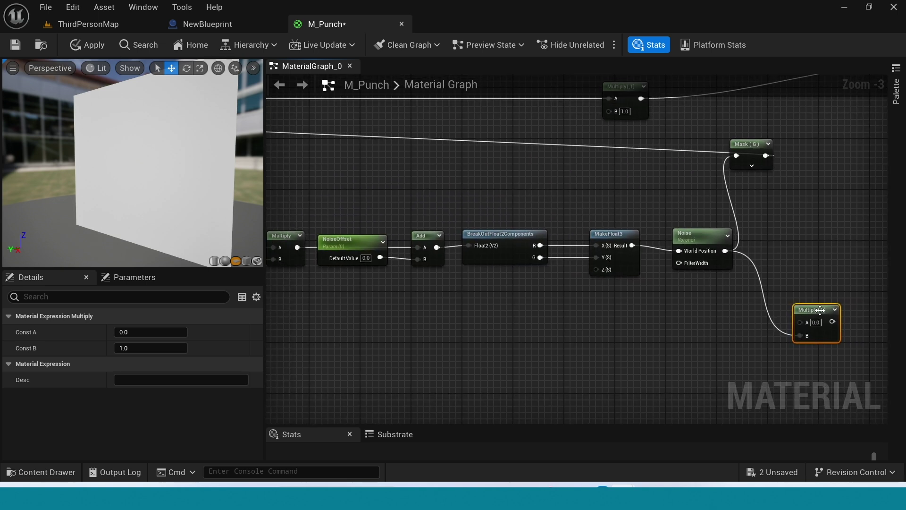
{"action": "left_click_drag", "start_coordinate": [819, 310], "coordinate": [731, 330]}
Connect the Linear Distance output of VectorToRadialValue to the A input of the Multiply node below Noise
{"action": "scroll", "coordinate": [574, 329], "scroll_direction": "down", "scroll_amount": 2}
{"action": "right_click_drag", "start_coordinate": [273, 294], "coordinate": [481, 421]}
{"action": "scroll", "coordinate": [474, 322], "scroll_direction": "up", "scroll_amount": 3}
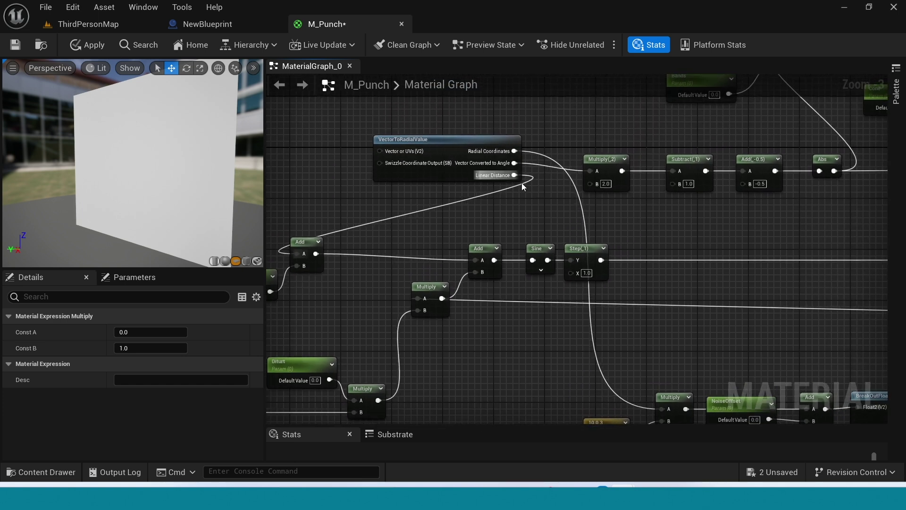
{"action": "left_click_drag", "start_coordinate": [515, 175], "coordinate": [809, 177]}
Add a reroute point on the Linear Distance wire and move it below and left of the 10,0.3 constant node
{"action": "double_click", "coordinate": [702, 161]}
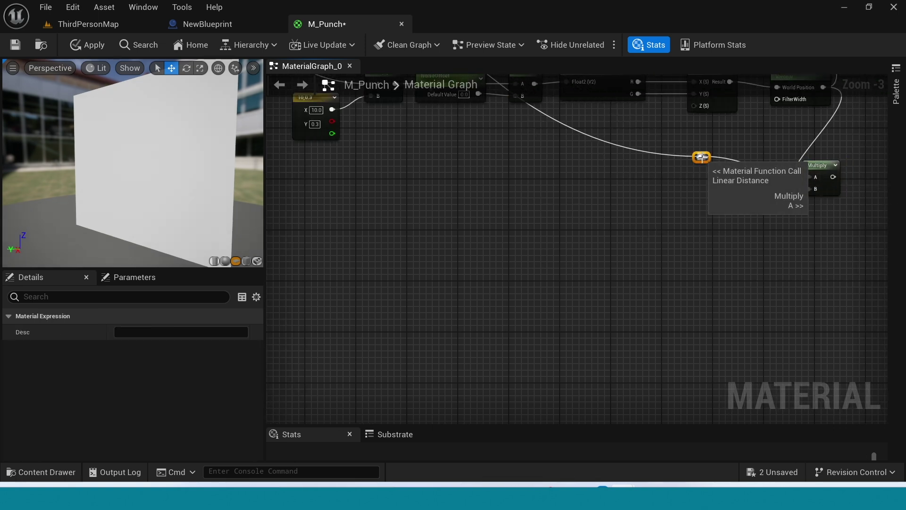
{"action": "right_click_drag", "start_coordinate": [640, 212], "coordinate": [690, 312]}
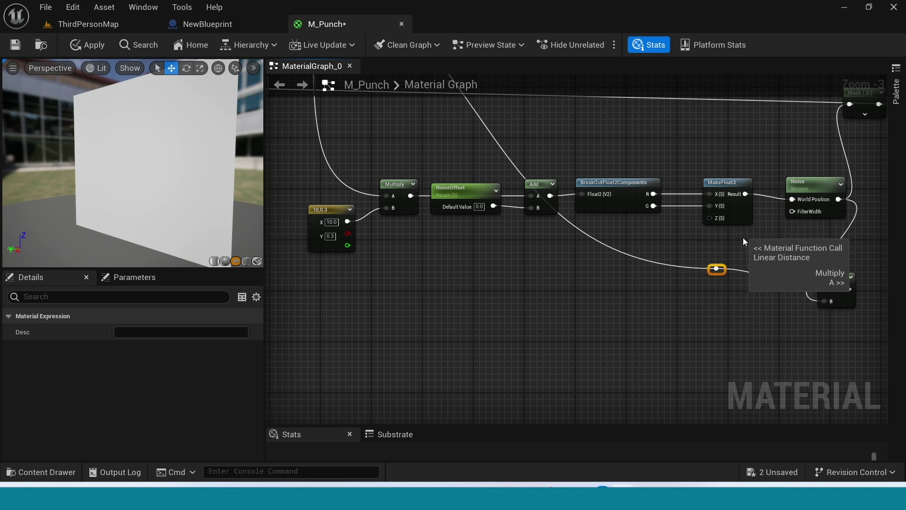
{"action": "left_click_drag", "start_coordinate": [717, 269], "coordinate": [403, 290]}
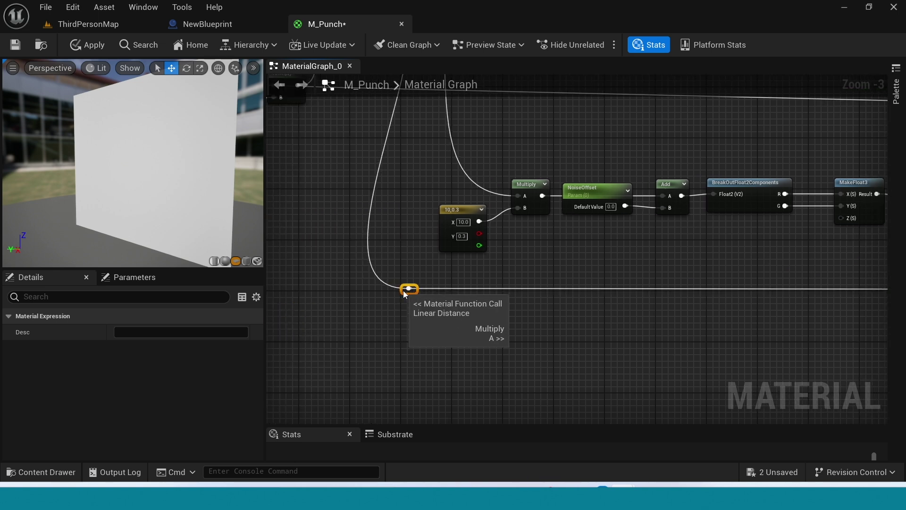
{"action": "right_click_drag", "start_coordinate": [414, 196], "coordinate": [461, 278]}
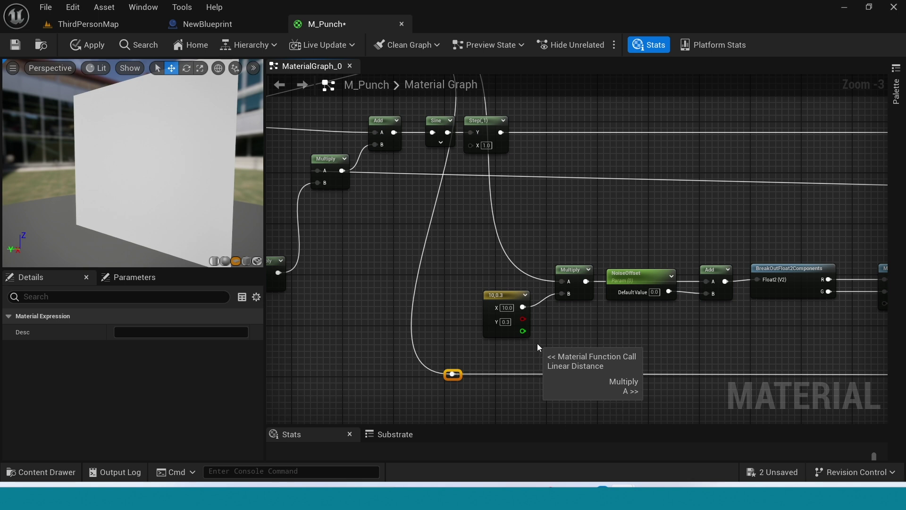
Add a Step node with its Y input fed by the output of the Multiply node below Noise
{"action": "scroll", "coordinate": [670, 265], "scroll_direction": "down", "scroll_amount": 1}
{"action": "right_click_drag", "start_coordinate": [655, 238], "coordinate": [438, 249]}
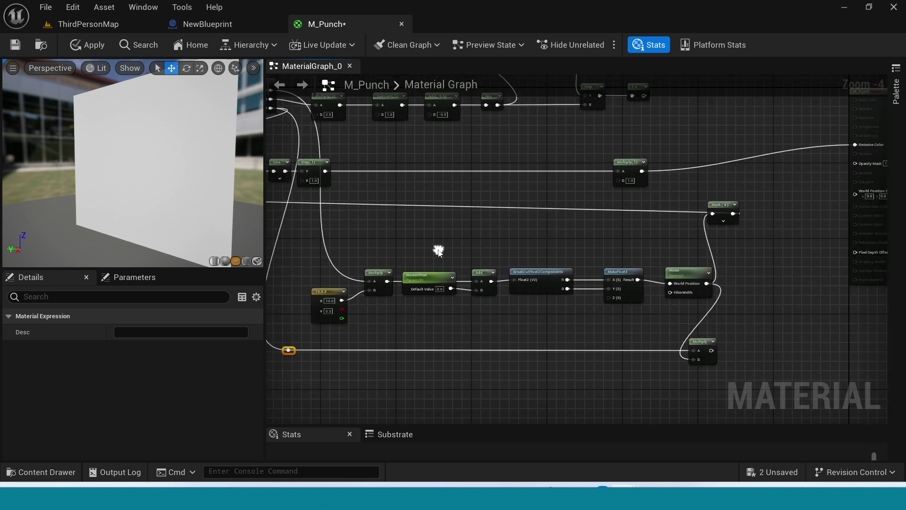
{"action": "scroll", "coordinate": [466, 327], "scroll_direction": "up", "scroll_amount": 2}
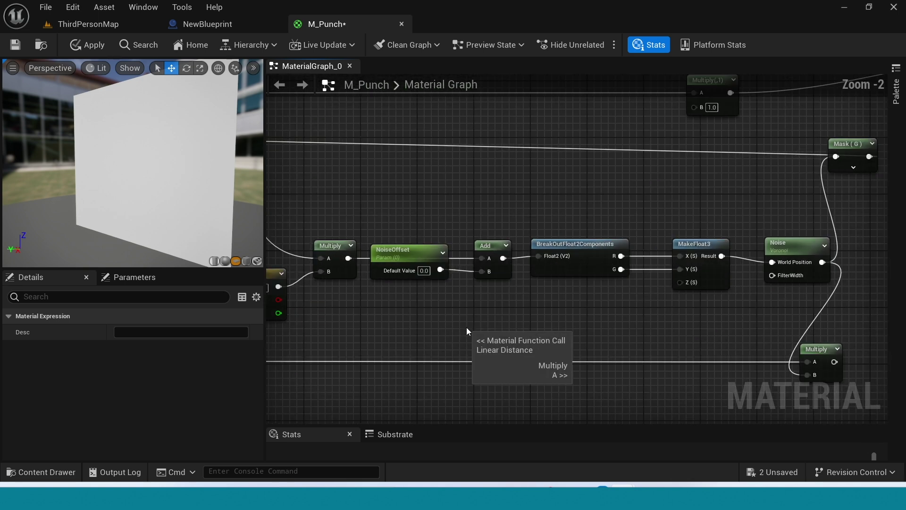
{"action": "right_click_drag", "start_coordinate": [467, 327], "coordinate": [366, 225]}
{"action": "right_click_drag", "start_coordinate": [651, 271], "coordinate": [548, 291]}
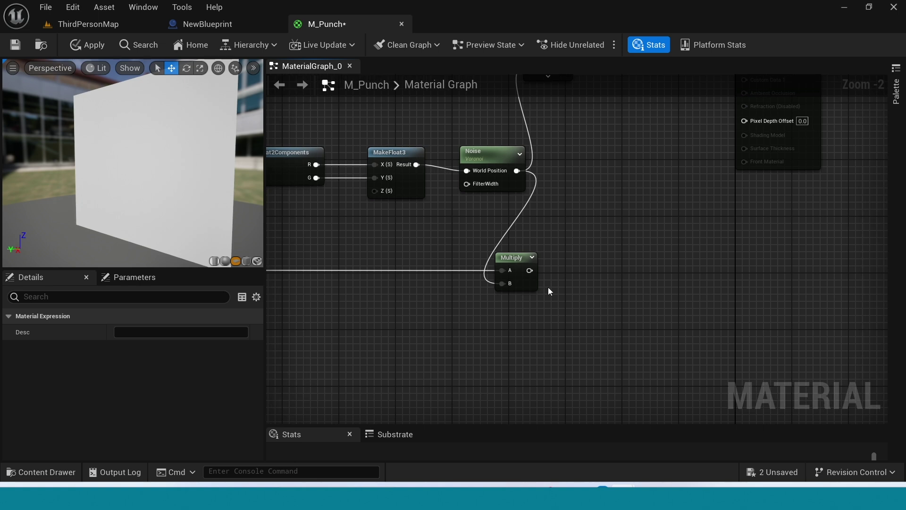
{"action": "left_click_drag", "start_coordinate": [528, 270], "coordinate": [557, 270]}
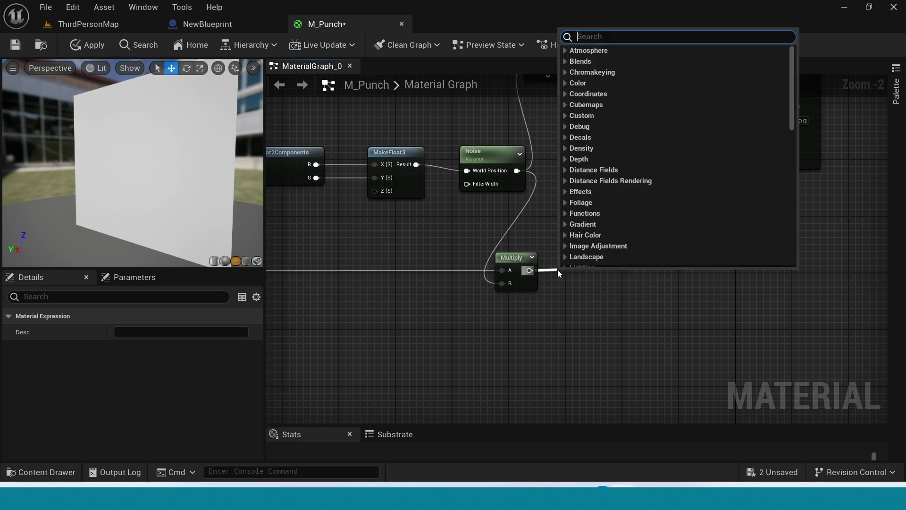
{"action": "type", "text": "ste"}
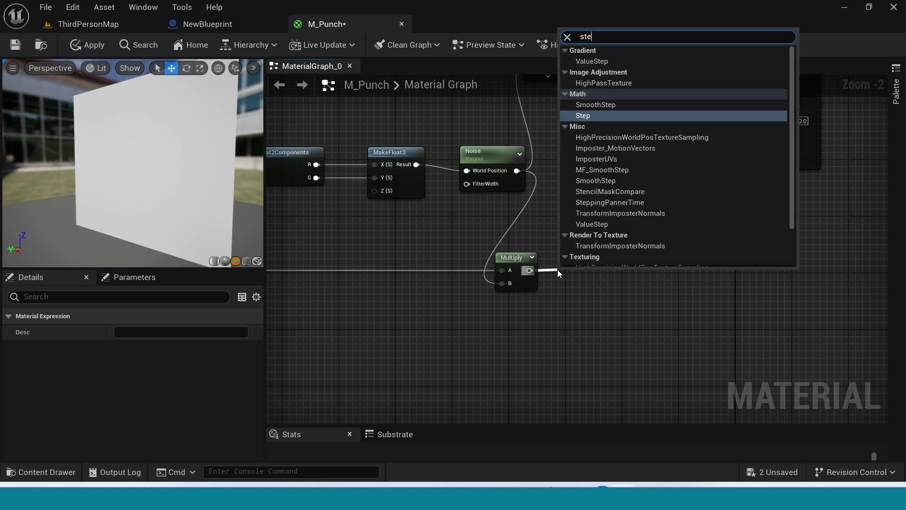
{"action": "type", "text": "p"}
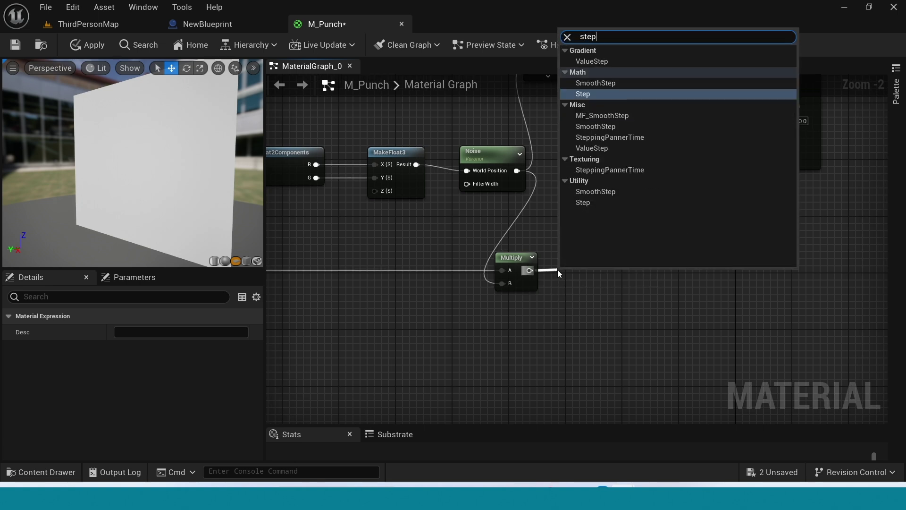
{"action": "key", "text": "Return"}
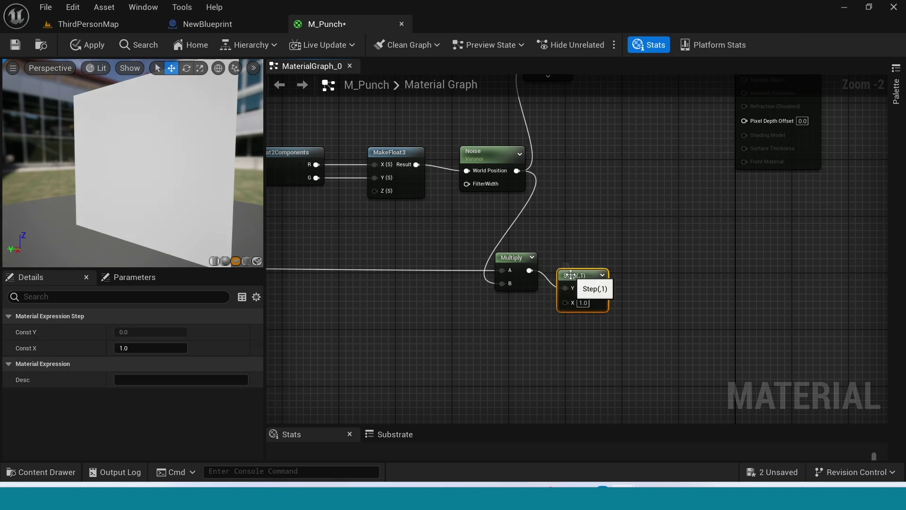
Align the Step node with that Multiply and add another Multiply in line, its A input fed by the Step output
{"action": "left_click_drag", "start_coordinate": [571, 275], "coordinate": [654, 269]}
{"action": "type", "text": "mult"}
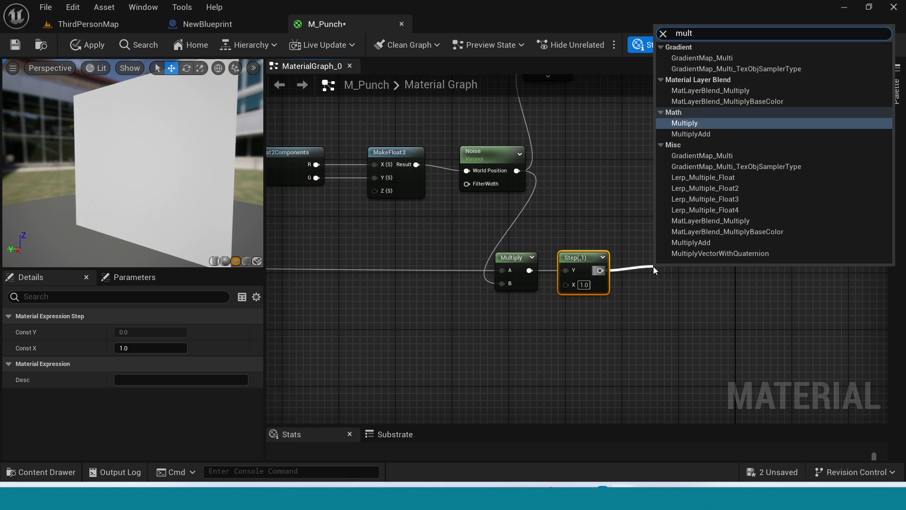
{"action": "left_click", "coordinate": [697, 124]}
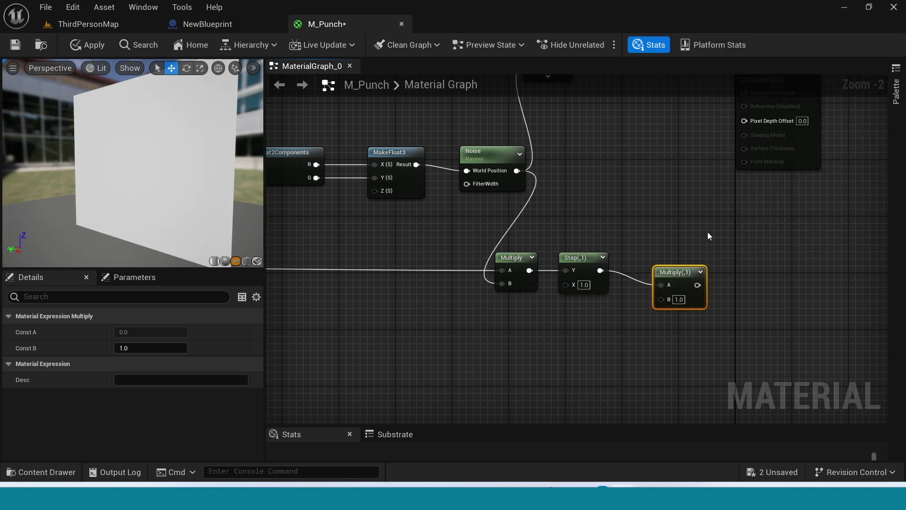
{"action": "left_click_drag", "start_coordinate": [678, 269], "coordinate": [674, 254]}
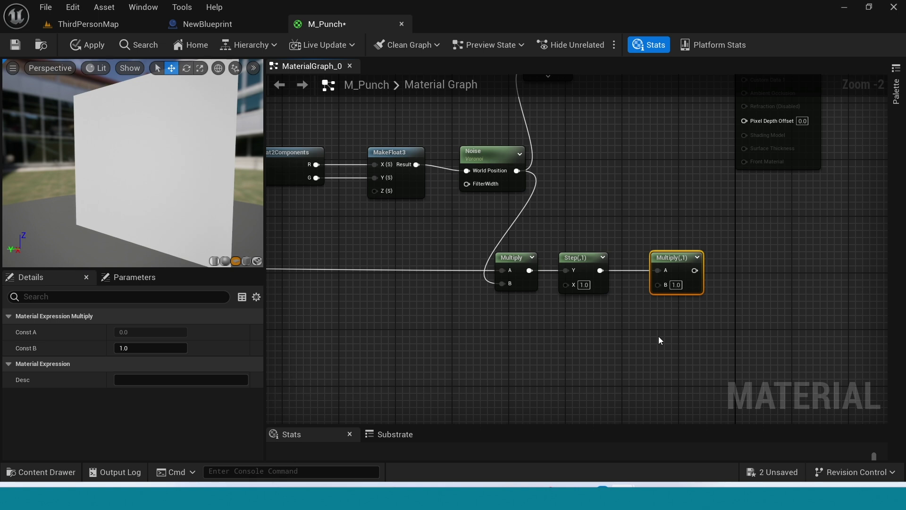
Rewire the output of the Multiply below Noise from the new Step node's Y input to its X input
{"action": "left_click_drag", "start_coordinate": [531, 271], "coordinate": [565, 286]}
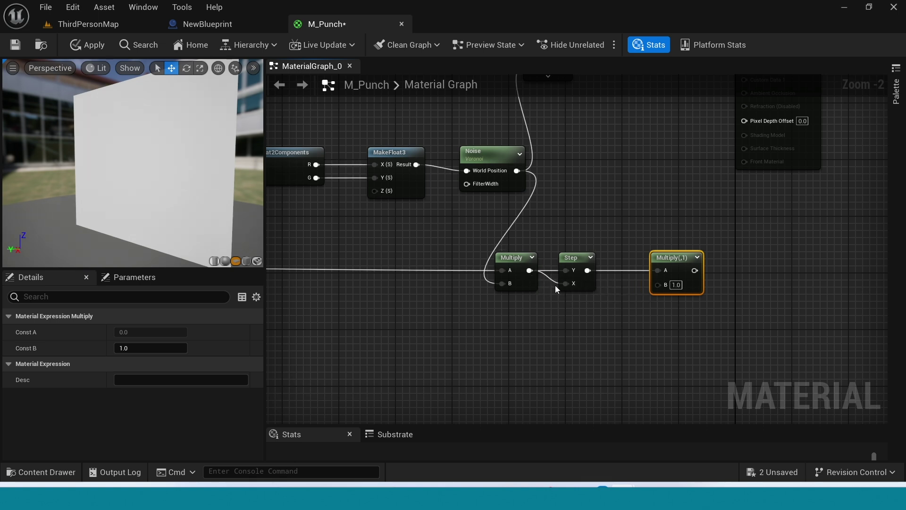
{"action": "left_click", "coordinate": [552, 273]}
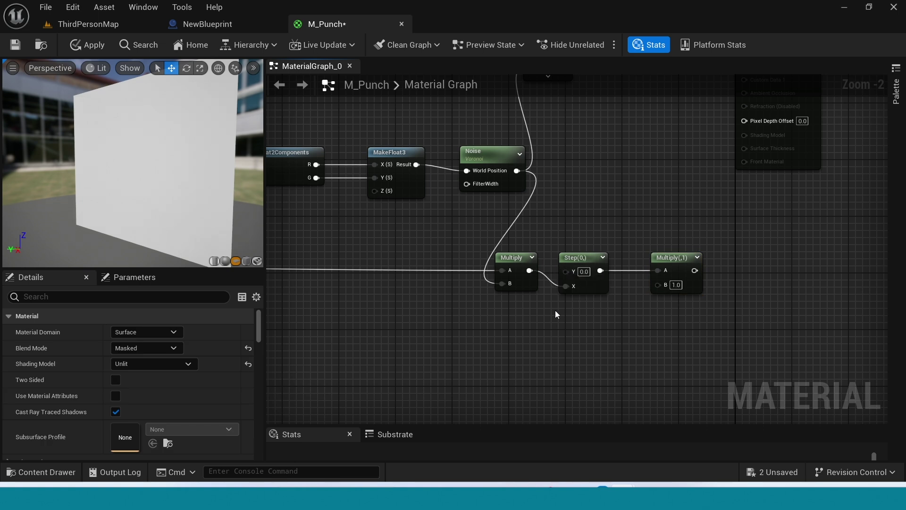
{"action": "right_click_drag", "start_coordinate": [620, 337], "coordinate": [568, 324]}
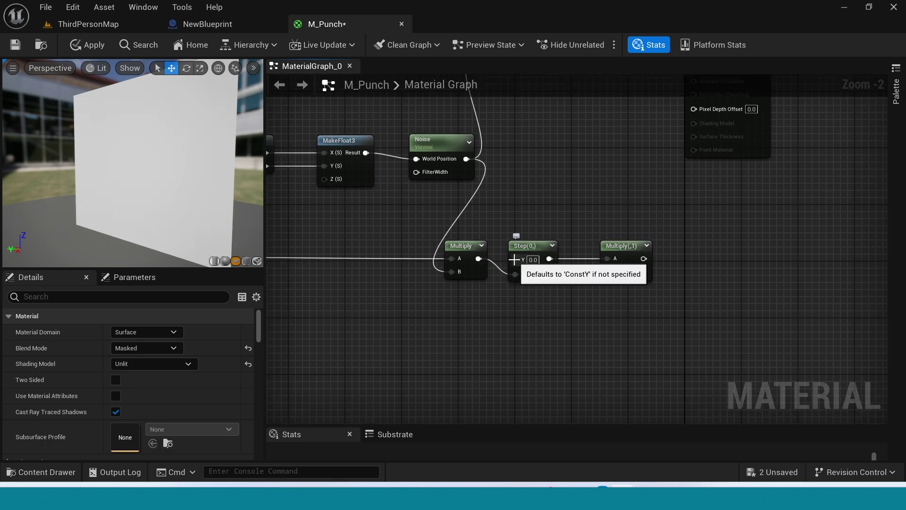
Add a Dynamic Parameter node with Param1 feeding the Step node's Y input and place it below and left of the Multiply
{"action": "left_click_drag", "start_coordinate": [515, 273], "coordinate": [397, 330]}
{"action": "type", "text": "dy"}
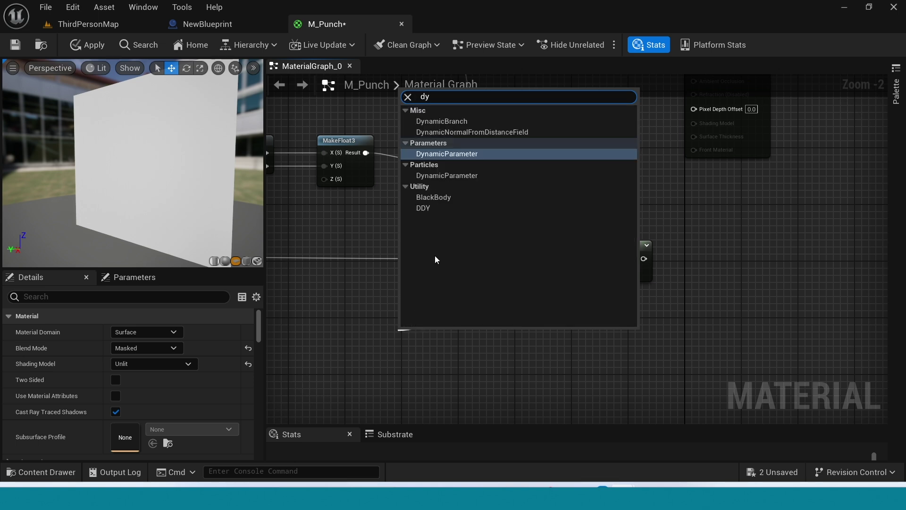
{"action": "left_click", "coordinate": [469, 155]}
{"action": "right_click_drag", "start_coordinate": [550, 356], "coordinate": [545, 311]}
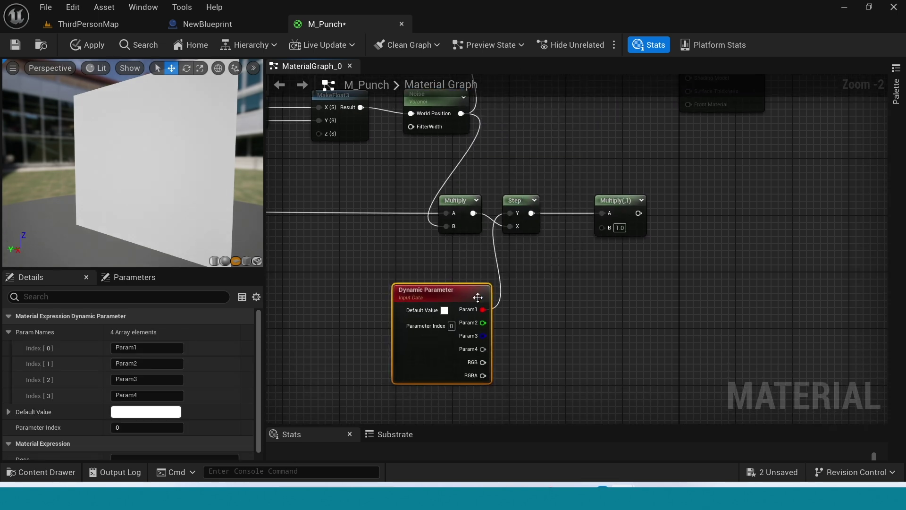
{"action": "left_click_drag", "start_coordinate": [451, 289], "coordinate": [402, 278]}
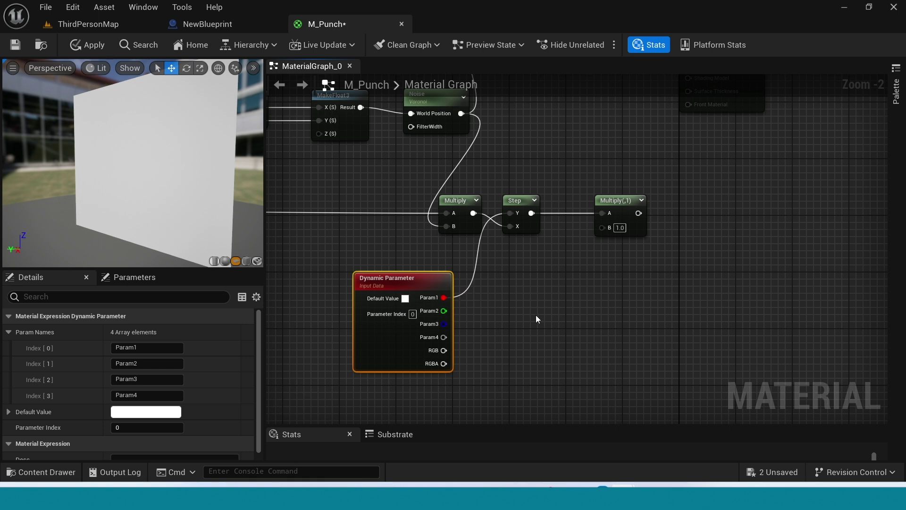
Open the Dynamic Parameter's first parameter name, Index [0], for editing
{"action": "left_click", "coordinate": [148, 344]}
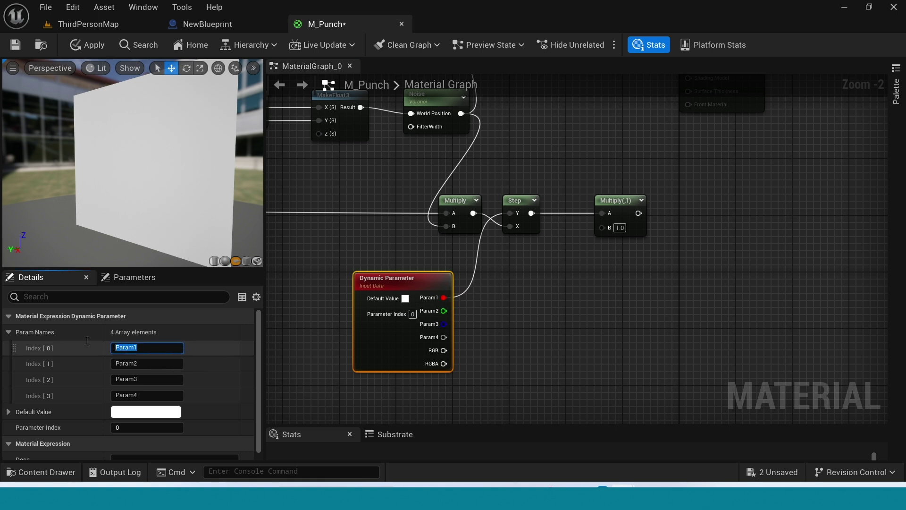
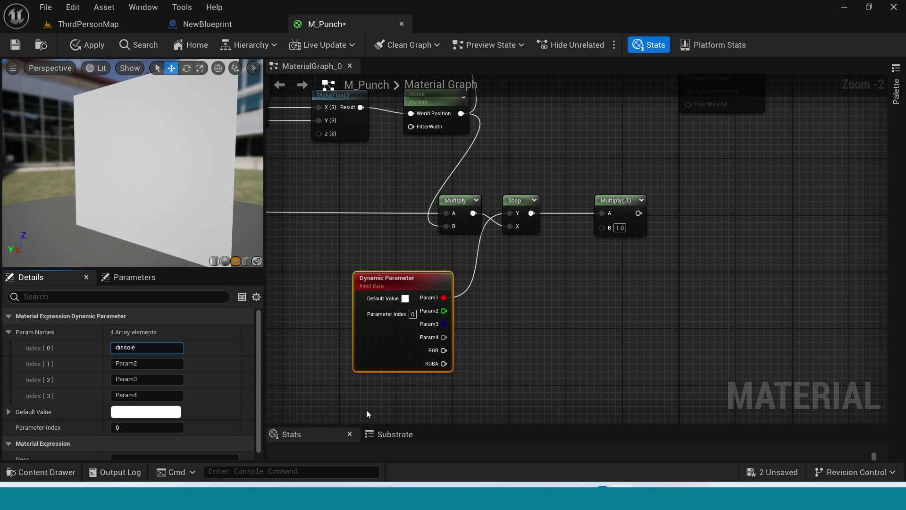
Name the Dynamic Parameter's first parameter dissolve
{"action": "type", "text": "dissolve"}
{"action": "key", "text": "Return"}
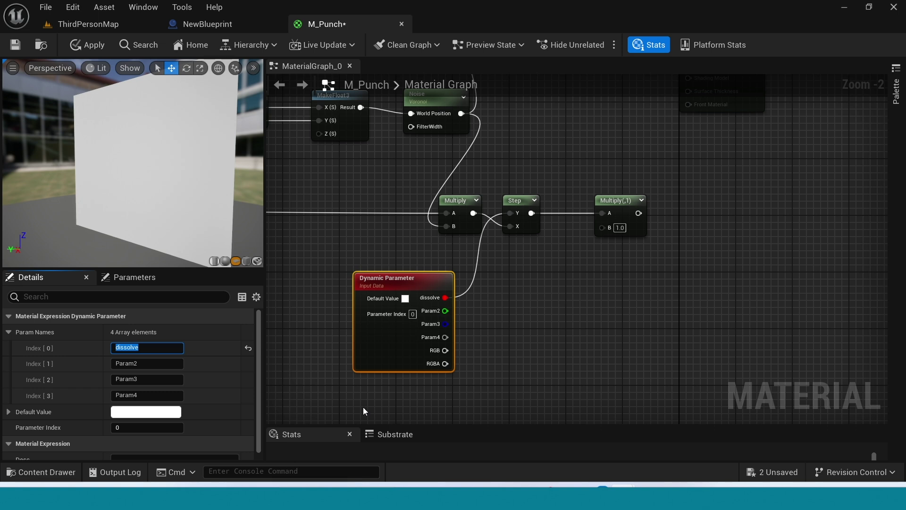
Wire the Step(,1) output into input B of the Multiply feeding Emissive Color, and the 1-x output into its input A
{"action": "scroll", "coordinate": [349, 393], "scroll_direction": "down", "scroll_amount": 2}
{"action": "right_click_drag", "start_coordinate": [502, 325], "coordinate": [514, 394]}
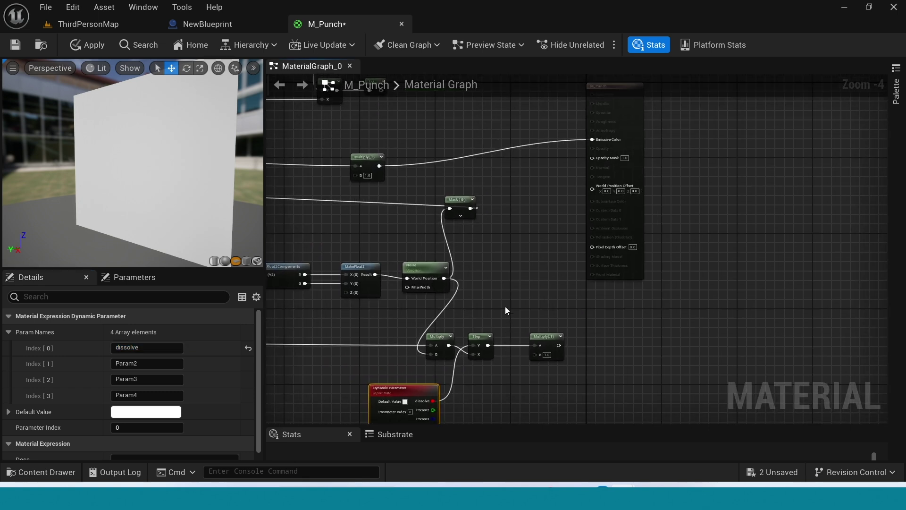
{"action": "scroll", "coordinate": [506, 310], "scroll_direction": "up", "scroll_amount": 2}
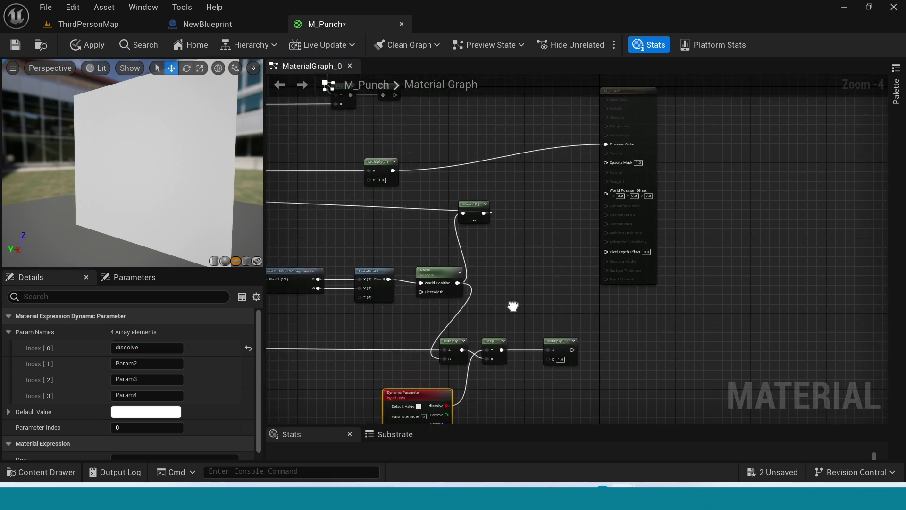
{"action": "right_click_drag", "start_coordinate": [514, 310], "coordinate": [674, 317]}
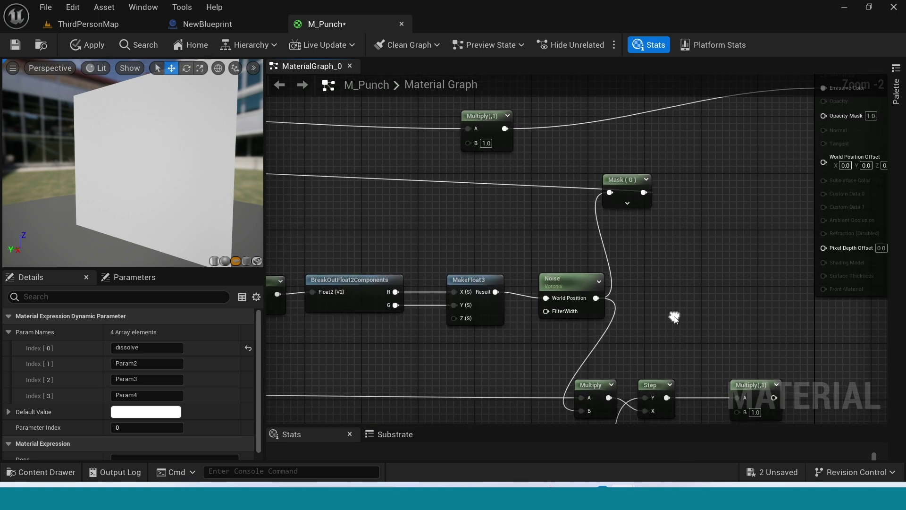
{"action": "right_click_drag", "start_coordinate": [482, 229], "coordinate": [648, 320]}
{"action": "scroll", "coordinate": [500, 295], "scroll_direction": "down", "scroll_amount": 1}
{"action": "right_click_drag", "start_coordinate": [415, 296], "coordinate": [446, 292]}
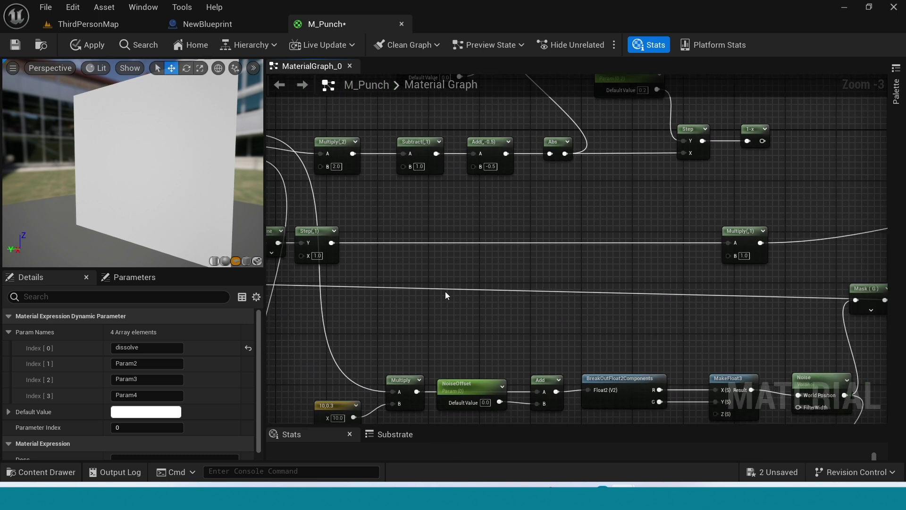
{"action": "left_click_drag", "start_coordinate": [332, 242], "coordinate": [729, 256]}
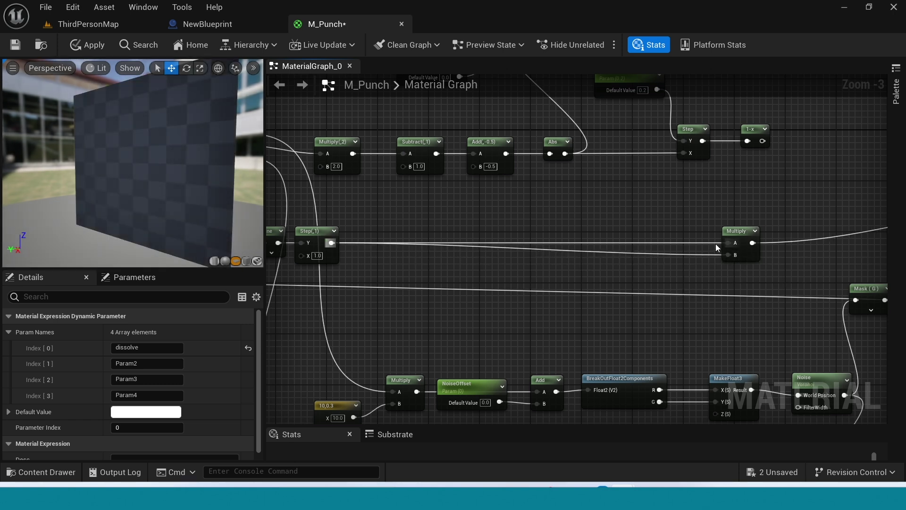
{"action": "left_click", "coordinate": [715, 243]}
{"action": "right_click_drag", "start_coordinate": [712, 287], "coordinate": [673, 268]}
{"action": "left_click_drag", "start_coordinate": [644, 132], "coordinate": [606, 231]}
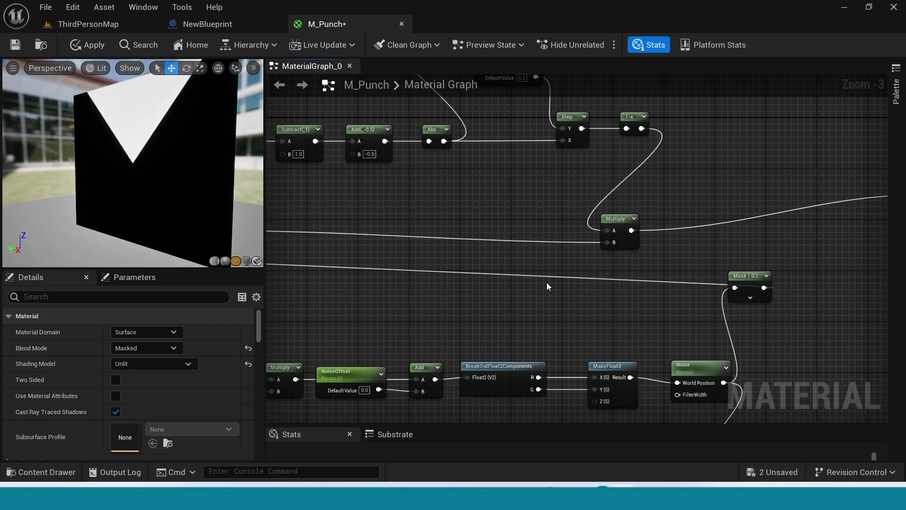
Move the Multiply fed by the dissolve Step up beside the Mask (G) node, wire its output to Opacity Mask, and apply the material changes
{"action": "right_click_drag", "start_coordinate": [589, 296], "coordinate": [558, 271]}
{"action": "scroll", "coordinate": [558, 271], "scroll_direction": "down", "scroll_amount": 1}
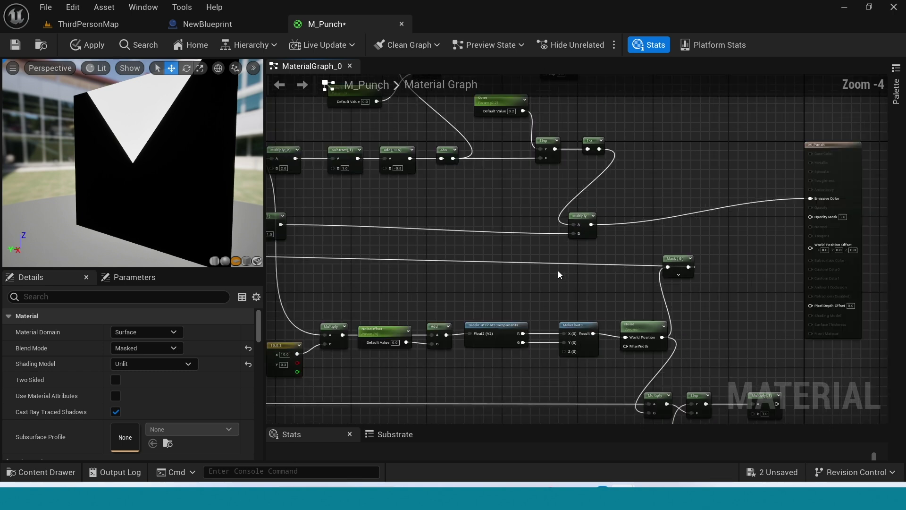
{"action": "right_click_drag", "start_coordinate": [717, 286], "coordinate": [597, 198]}
{"action": "scroll", "coordinate": [621, 268], "scroll_direction": "up", "scroll_amount": 2}
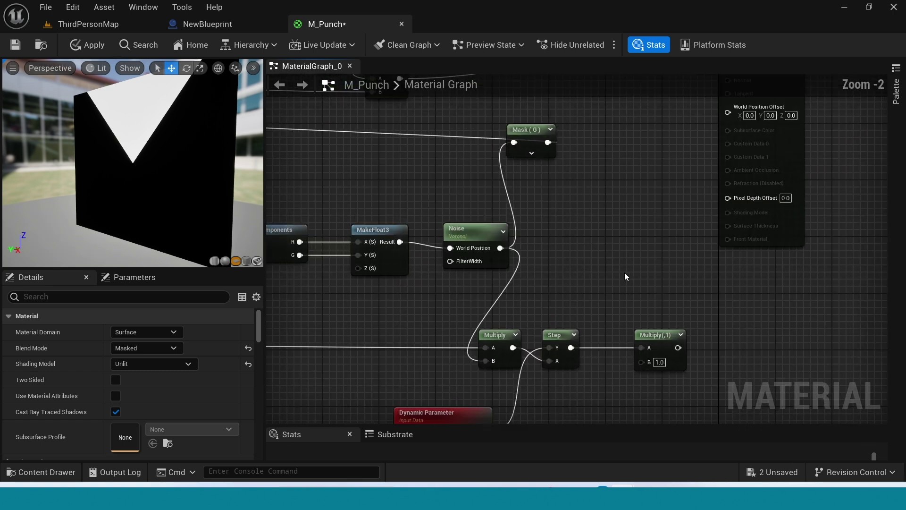
{"action": "left_click_drag", "start_coordinate": [647, 338], "coordinate": [633, 188]}
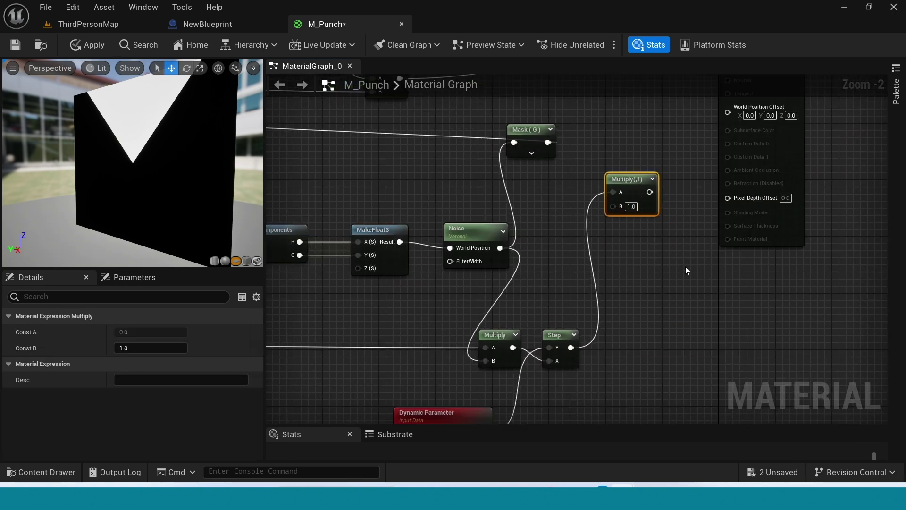
{"action": "right_click_drag", "start_coordinate": [685, 266], "coordinate": [630, 418]}
{"action": "left_click_drag", "start_coordinate": [594, 344], "coordinate": [671, 217]}
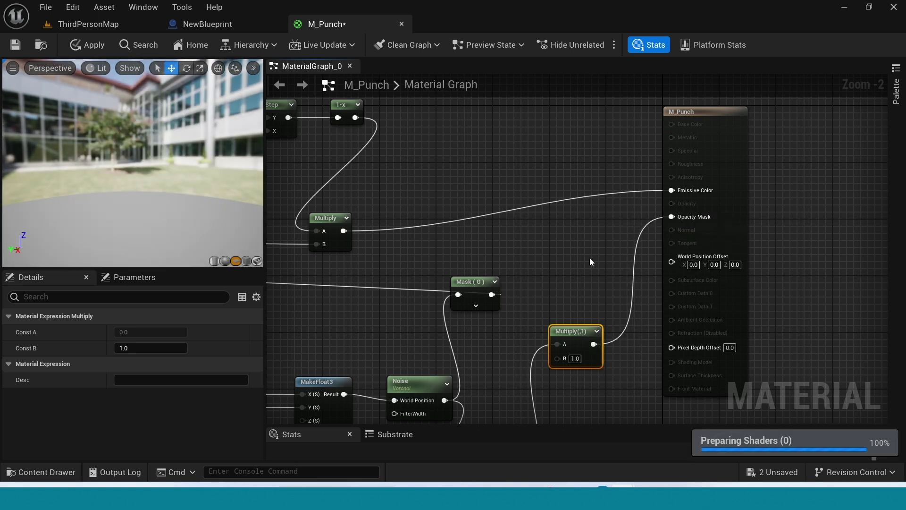
{"action": "left_click", "coordinate": [88, 45]}
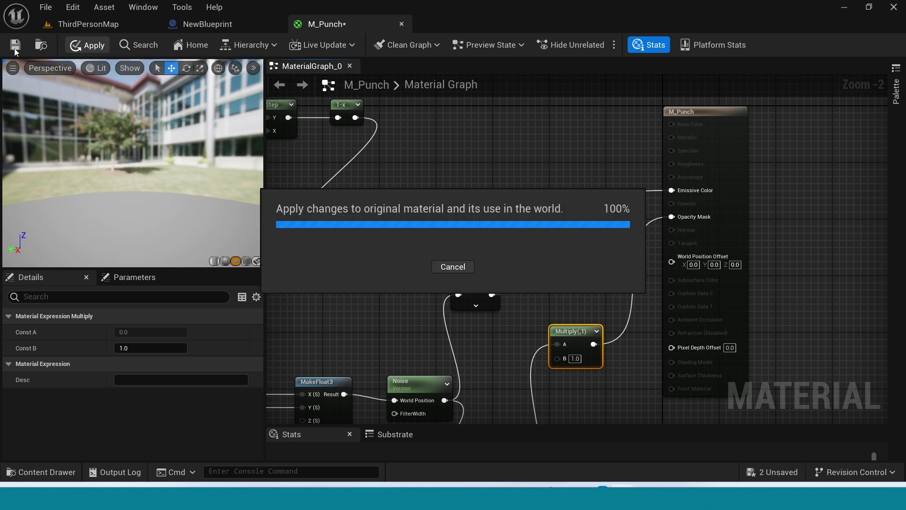
Create a material instance of M_Punch in the 2D_Punch folder, keeping the name M_Punch_Inst, and open it
{"action": "left_click", "coordinate": [90, 26]}
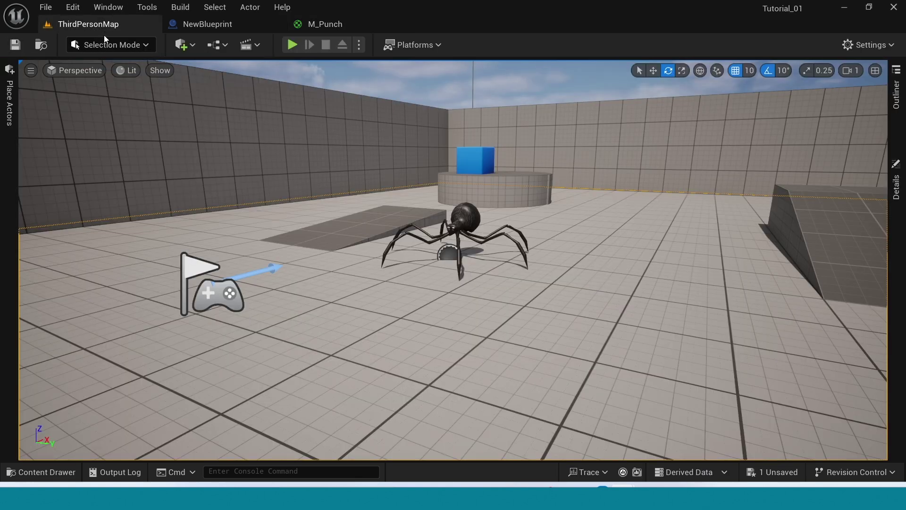
{"action": "key", "text": "ctrl+space"}
{"action": "right_click", "coordinate": [227, 303]}
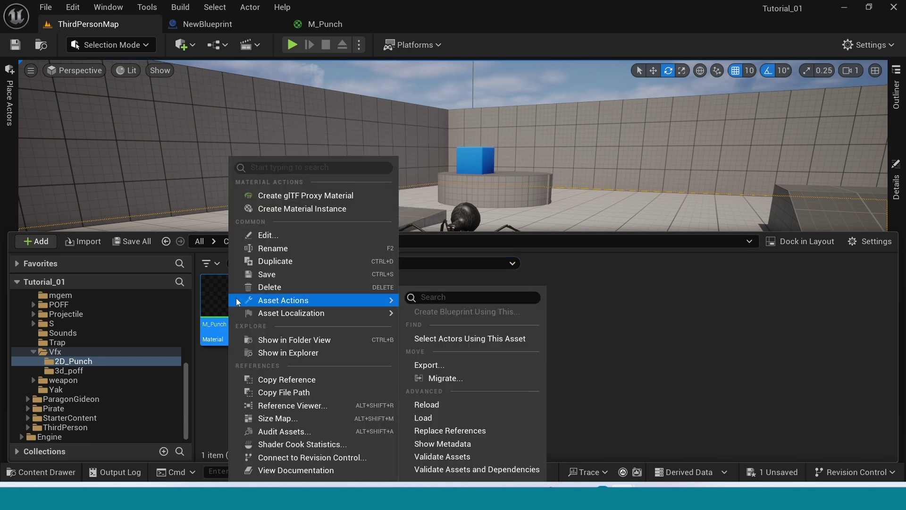
{"action": "left_click", "coordinate": [320, 208]}
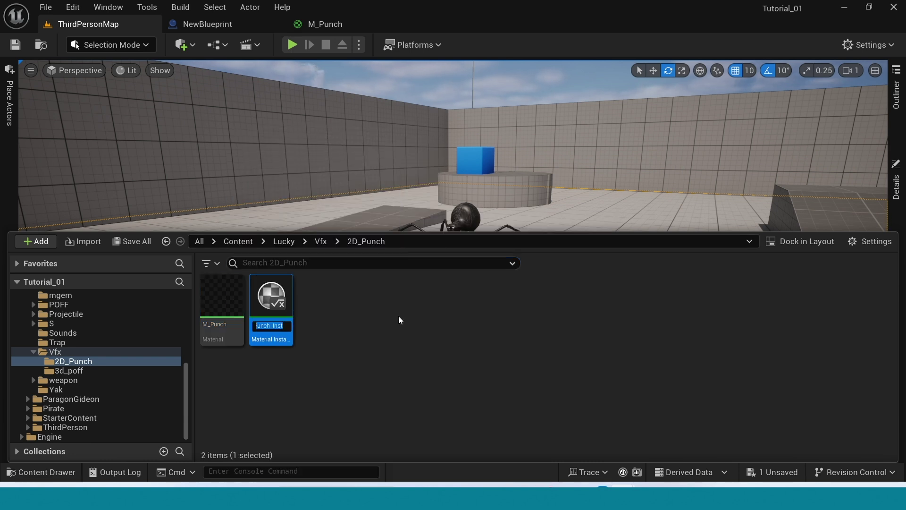
{"action": "double_click", "coordinate": [280, 300]}
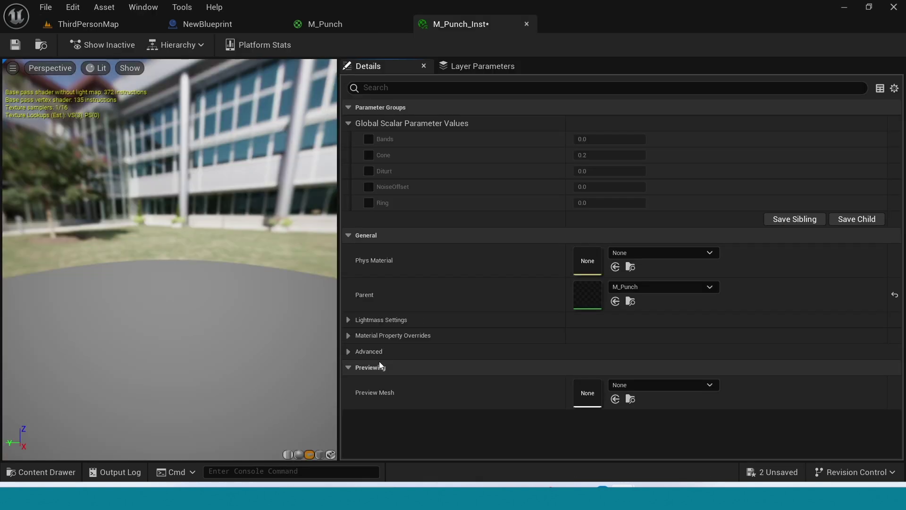
Override all five scalar parameters: Bands about 0.55, Cone about 0.26, Diturt about 0.99, NoiseOffset about 0.84 and Ring about 0.14
{"action": "left_click", "coordinate": [371, 139]}
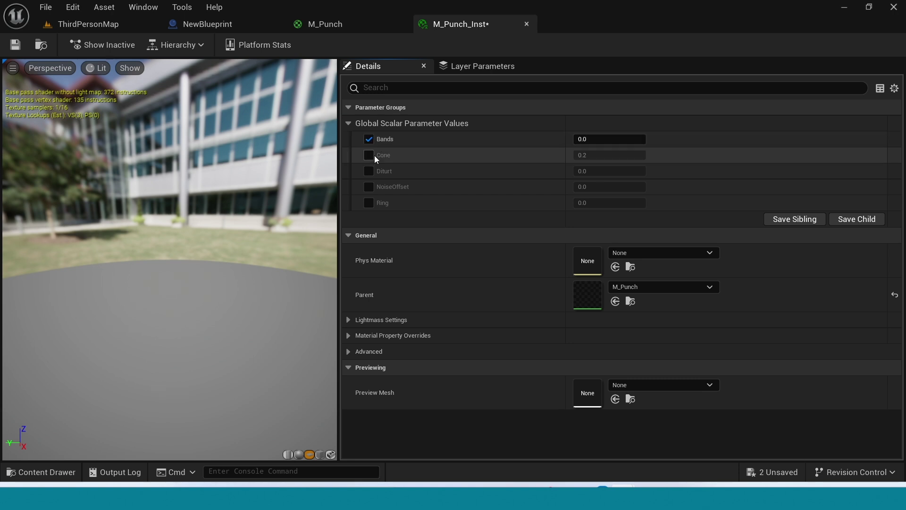
{"action": "left_click", "coordinate": [372, 156]}
{"action": "left_click", "coordinate": [371, 172]}
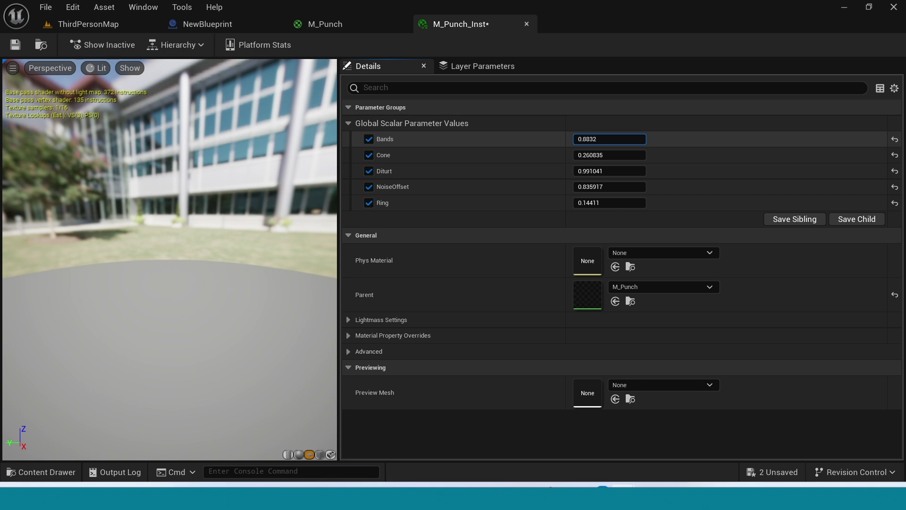
{"action": "left_click_drag", "start_coordinate": [609, 139], "coordinate": [580, 139]}
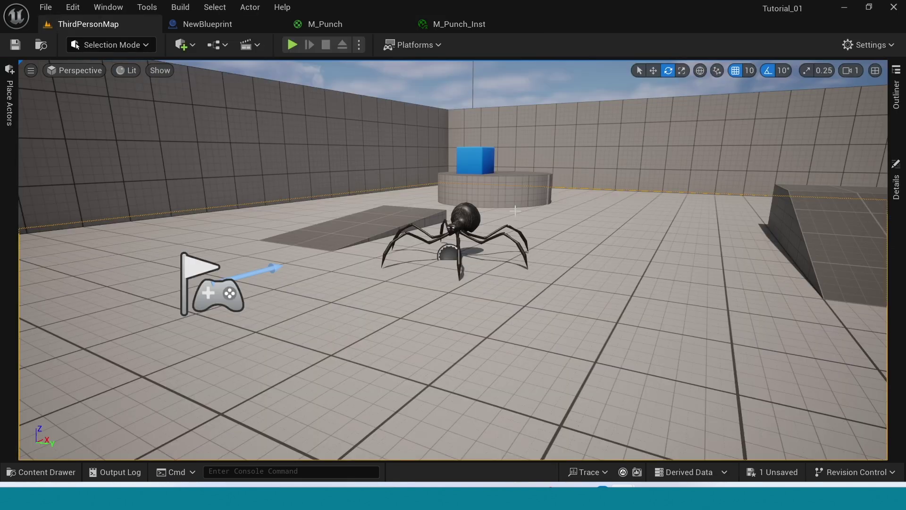
Create a Niagara System from the Fountain emitter in the 2D_Punch folder, name it NS_Punch, and open it
{"action": "key", "text": "ctrl+space"}
{"action": "right_click", "coordinate": [406, 394]}
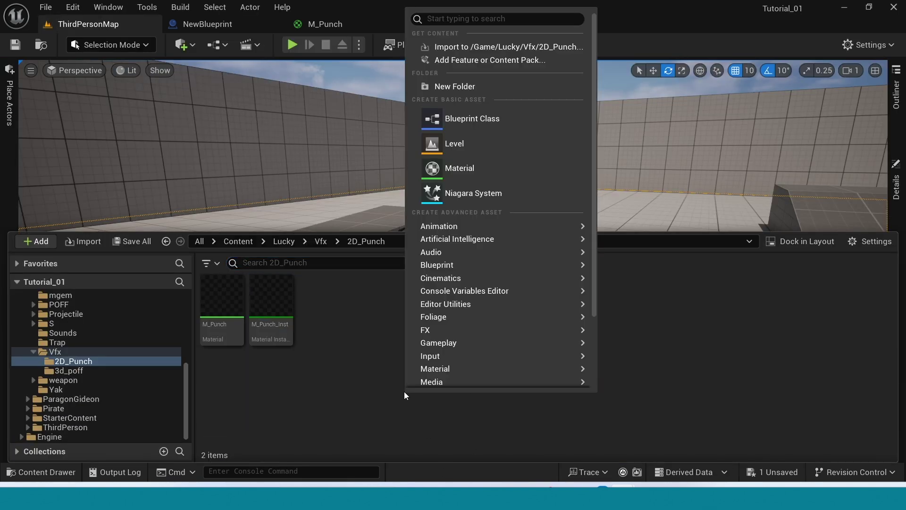
{"action": "left_click", "coordinate": [489, 199]}
{"action": "left_click", "coordinate": [245, 150]}
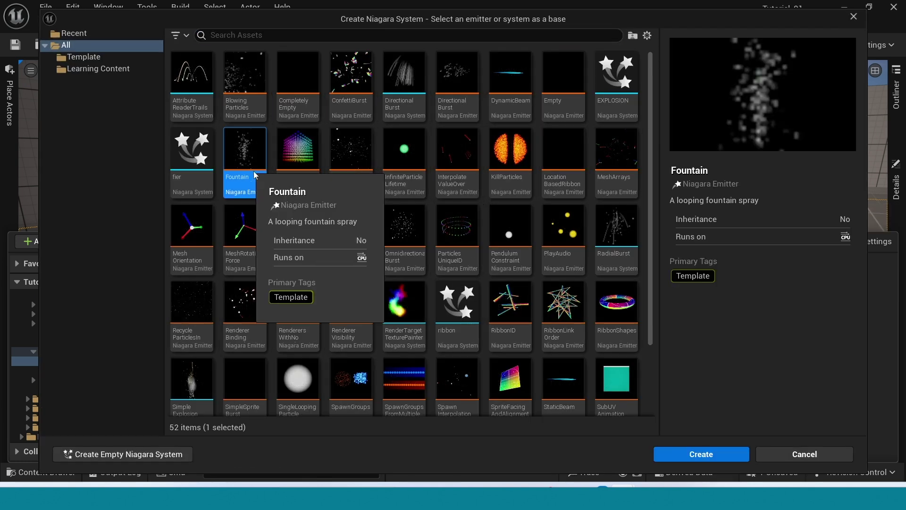
{"action": "left_click", "coordinate": [690, 455]}
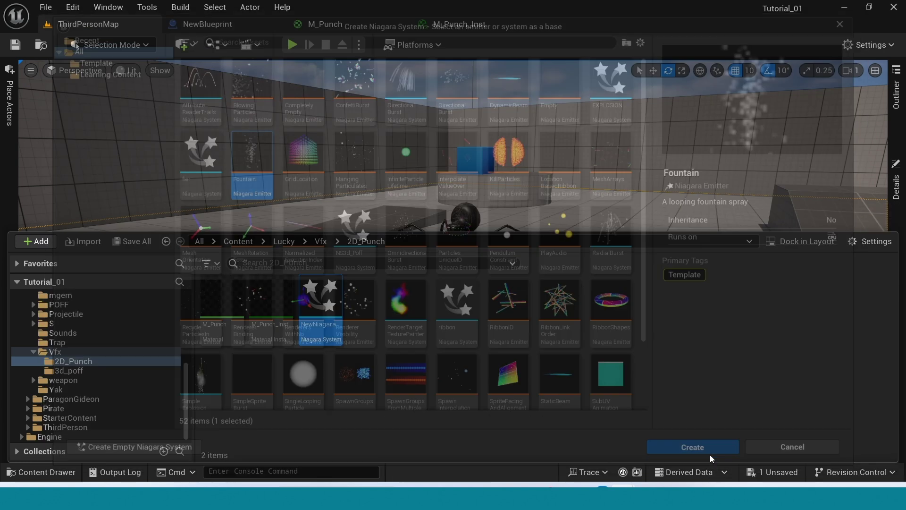
{"action": "type", "text": "NS_Pu"}
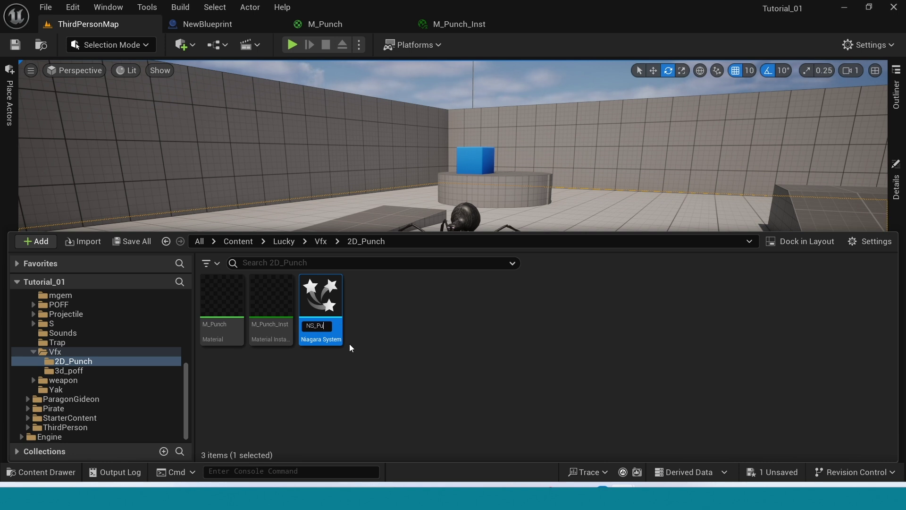
{"action": "type", "text": "nch"}
{"action": "key", "text": "Return"}
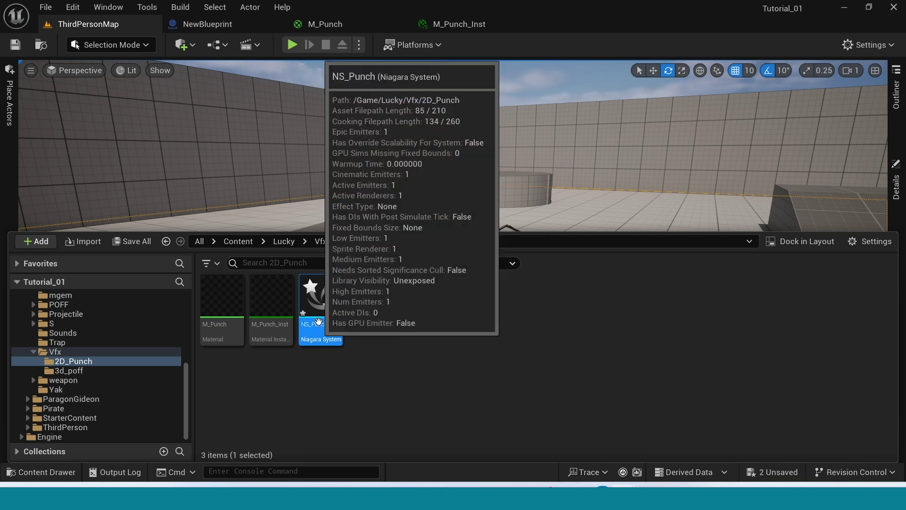
{"action": "double_click", "coordinate": [316, 300]}
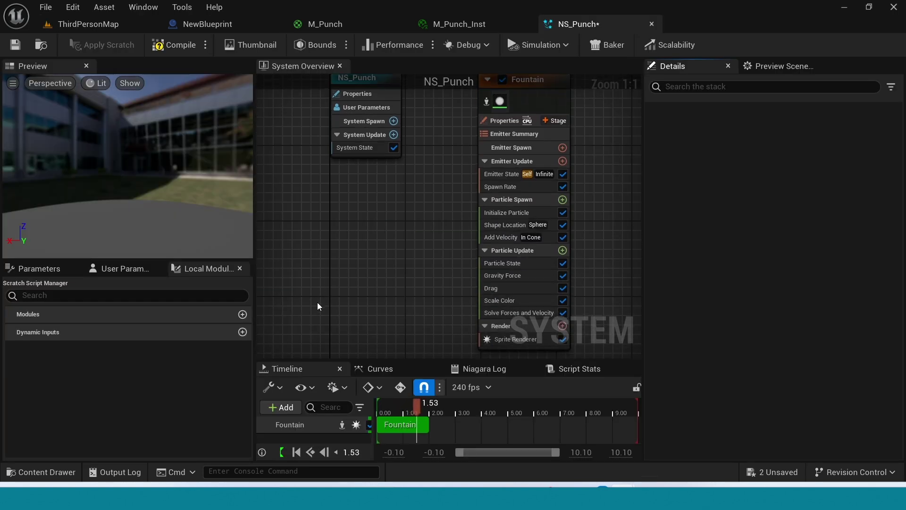
Delete the Scale Color, Drag, Gravity Force and Add Velocity modules from the Fountain emitter
{"action": "left_click", "coordinate": [430, 246]}
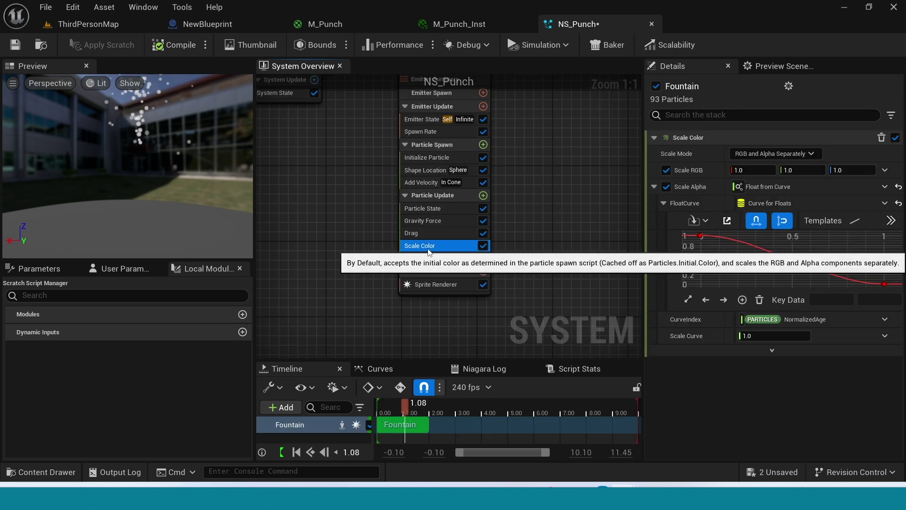
{"action": "right_click", "coordinate": [430, 246]}
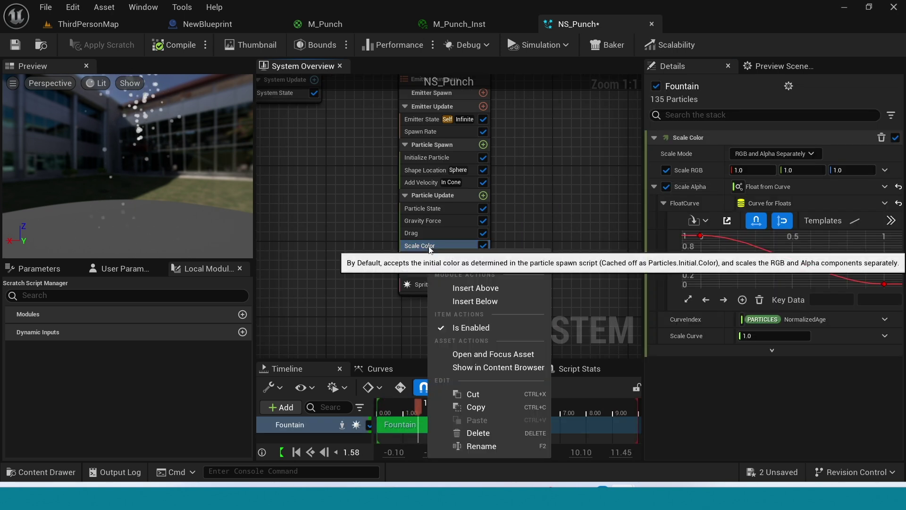
{"action": "left_click", "coordinate": [478, 433]}
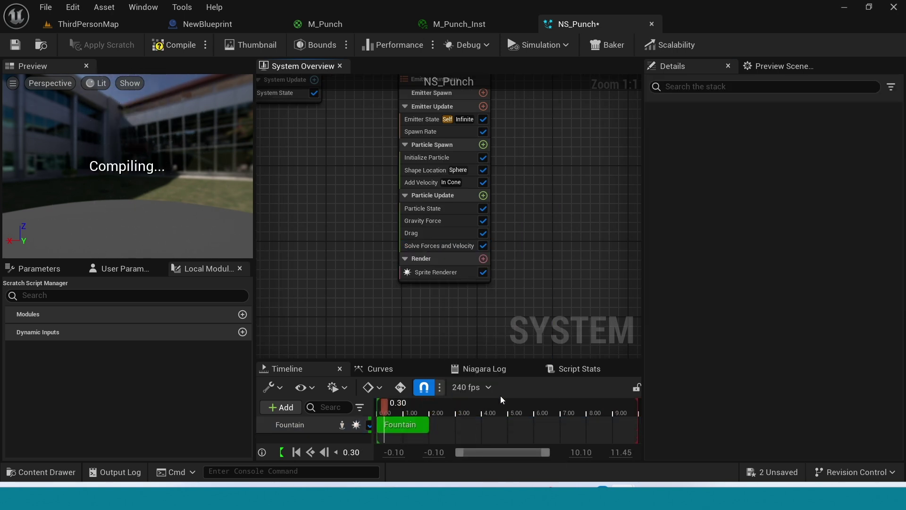
{"action": "left_click", "coordinate": [427, 233]}
{"action": "key", "text": "Delete"}
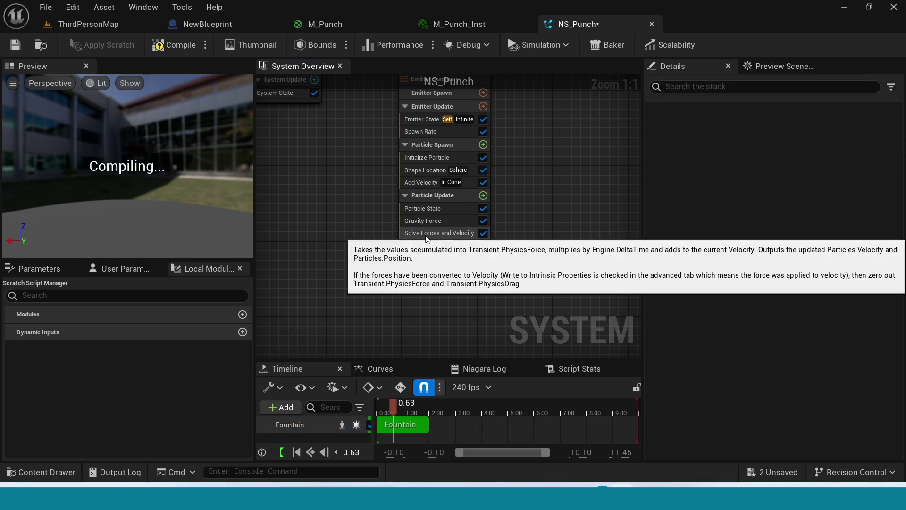
{"action": "left_click", "coordinate": [430, 220]}
{"action": "key", "text": "Delete"}
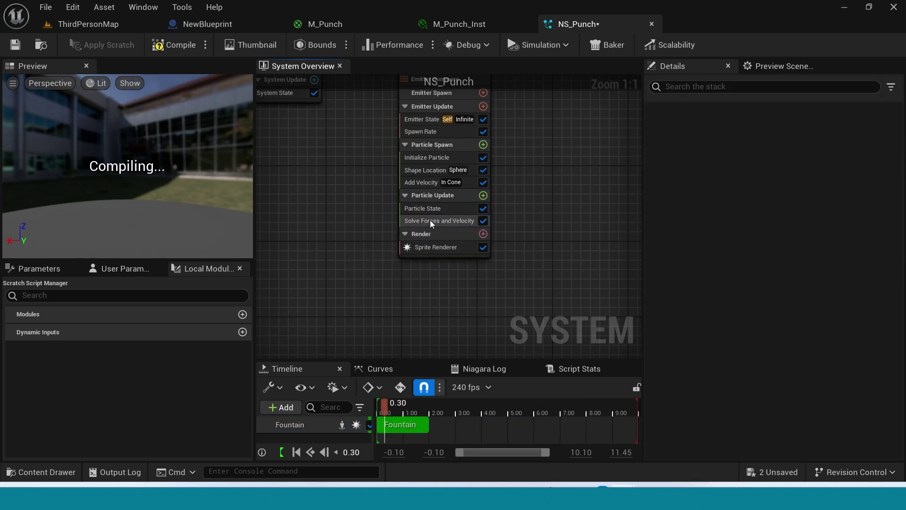
{"action": "left_click", "coordinate": [426, 183]}
{"action": "key", "text": "Delete"}
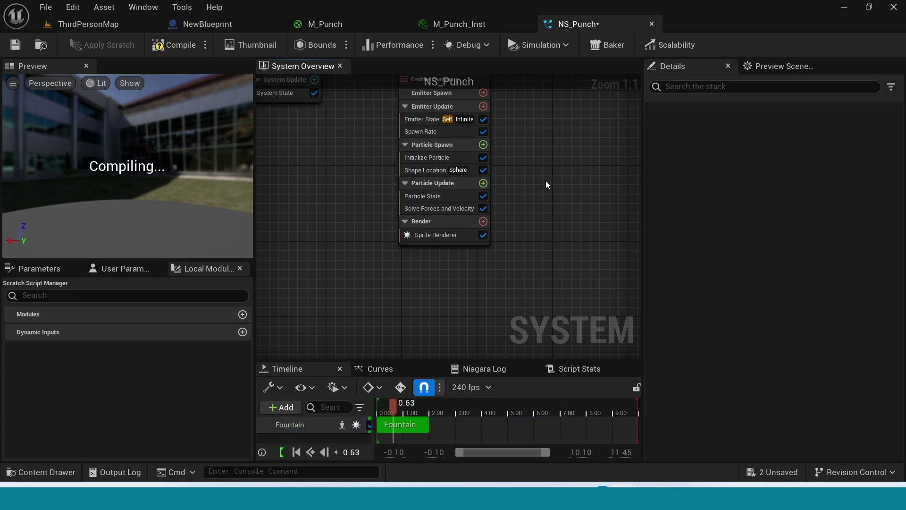
{"action": "right_click_drag", "start_coordinate": [541, 137], "coordinate": [544, 241]}
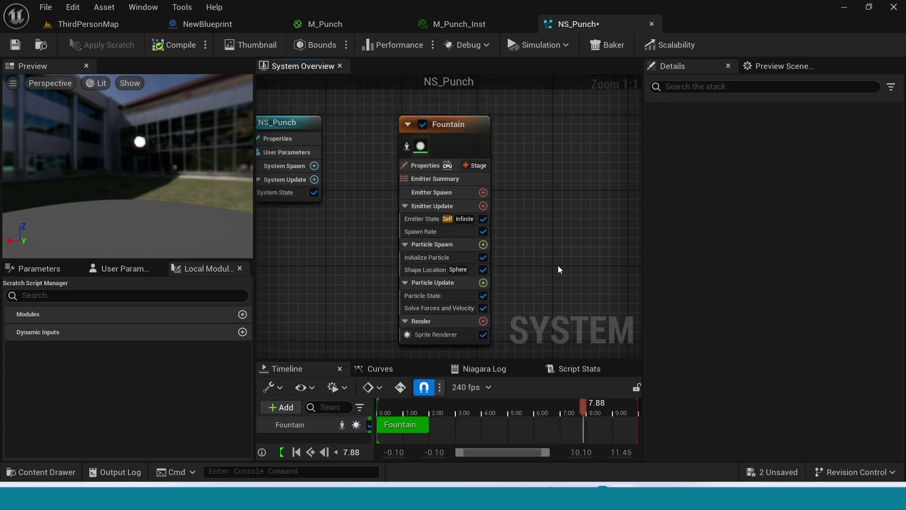
{"action": "left_click", "coordinate": [427, 231]}
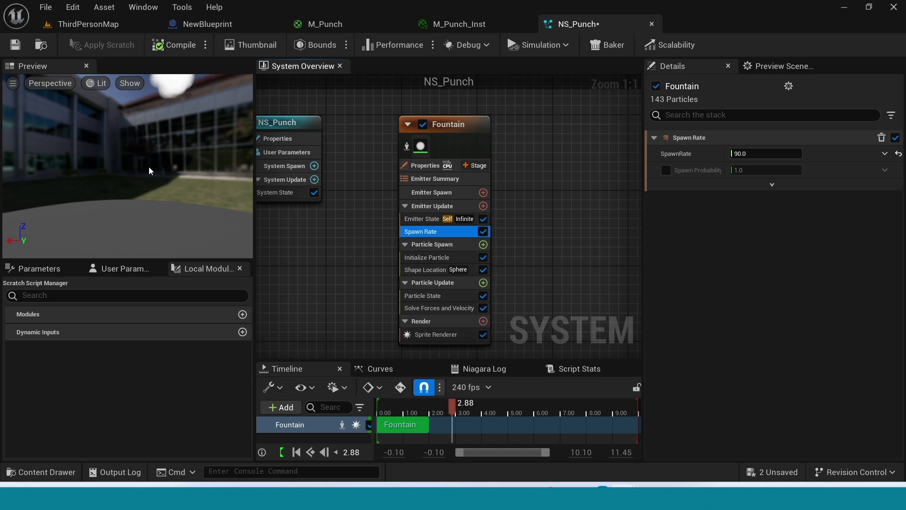
{"action": "left_click", "coordinate": [166, 134]}
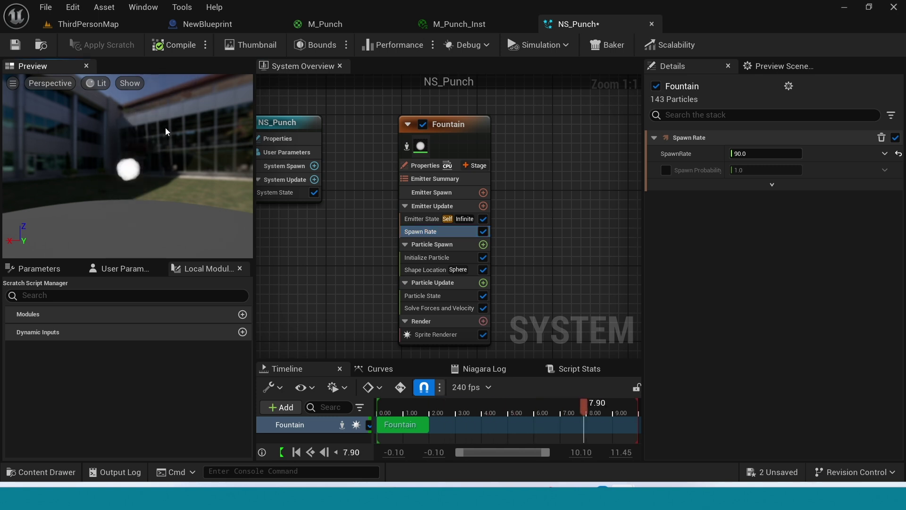
Assign the M_Punch_Inst material from the 2D_Punch folder to the Fountain emitter's Sprite Renderer
{"action": "right_click_drag", "start_coordinate": [271, 178], "coordinate": [261, 107]}
{"action": "left_click", "coordinate": [424, 263]}
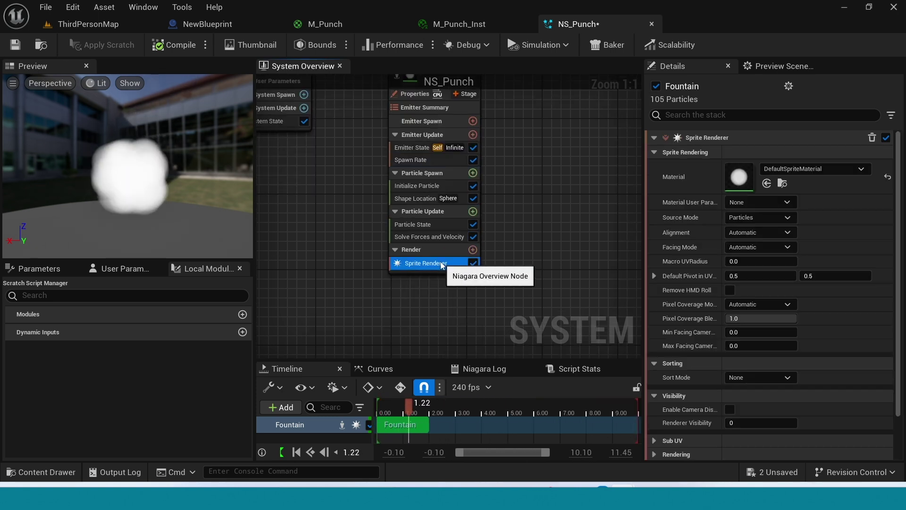
{"action": "key", "text": "ctrl+space"}
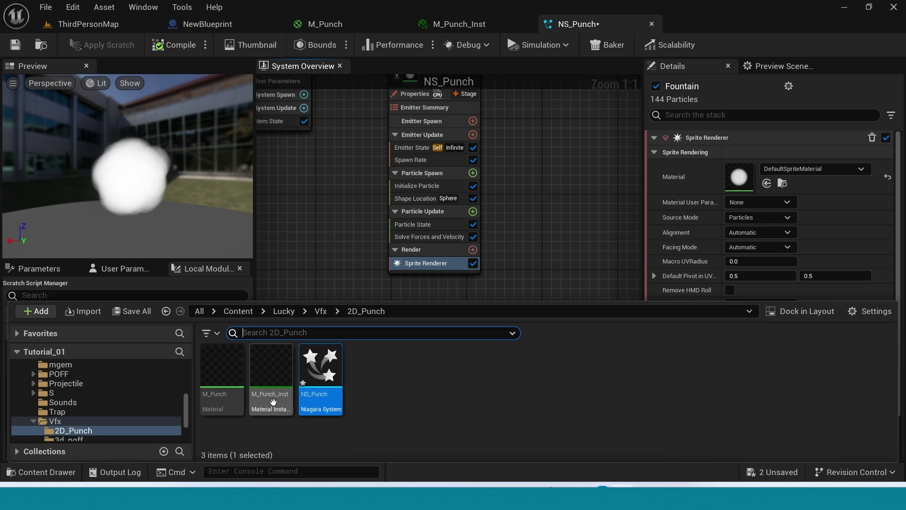
{"action": "left_click", "coordinate": [272, 376]}
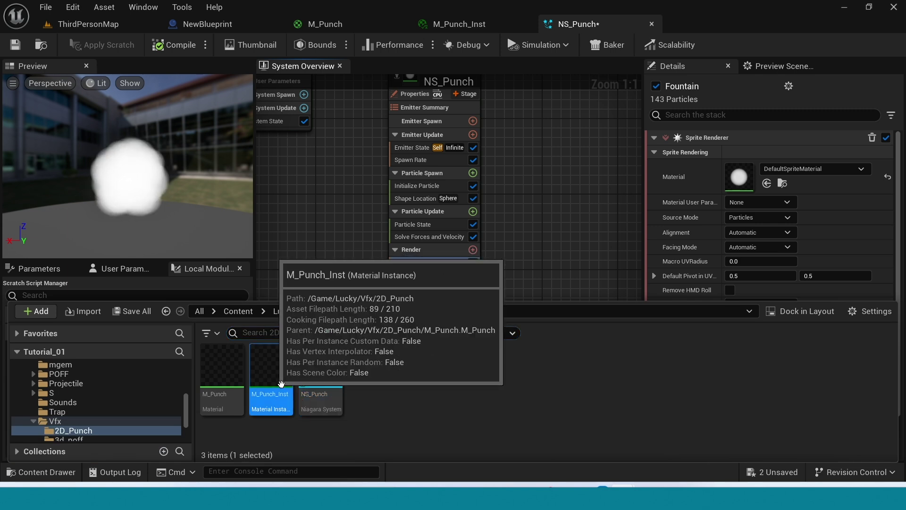
{"action": "left_click", "coordinate": [767, 184]}
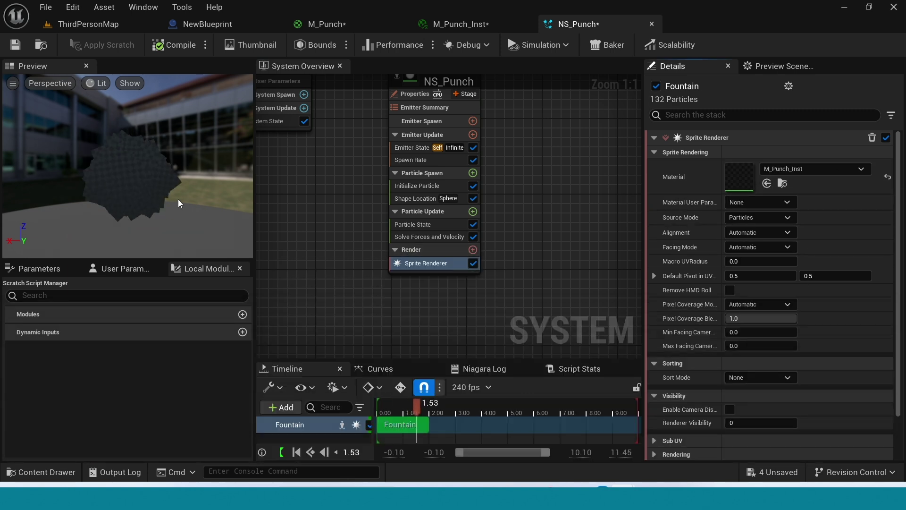
Set the Shape Primitive of the Fountain emitter's Shape Location module to Torus
{"action": "right_click_drag", "start_coordinate": [538, 237], "coordinate": [536, 278]}
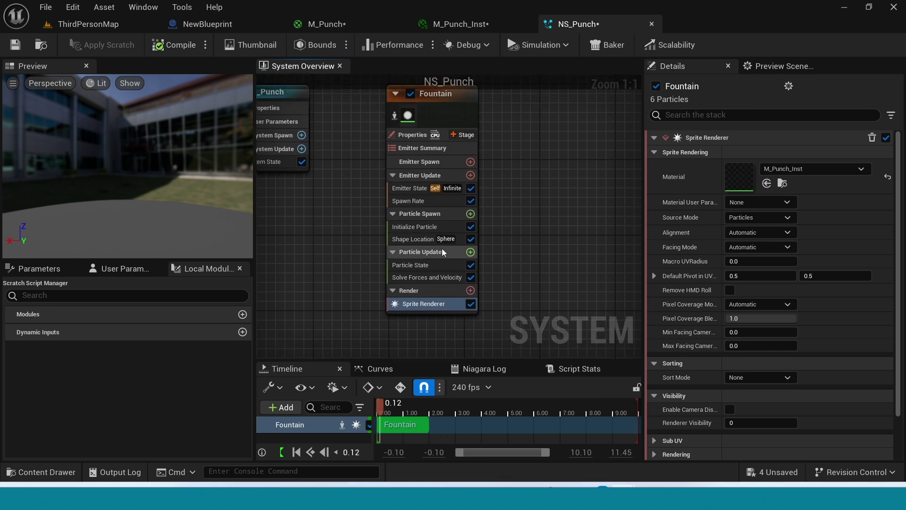
{"action": "left_click", "coordinate": [413, 239]}
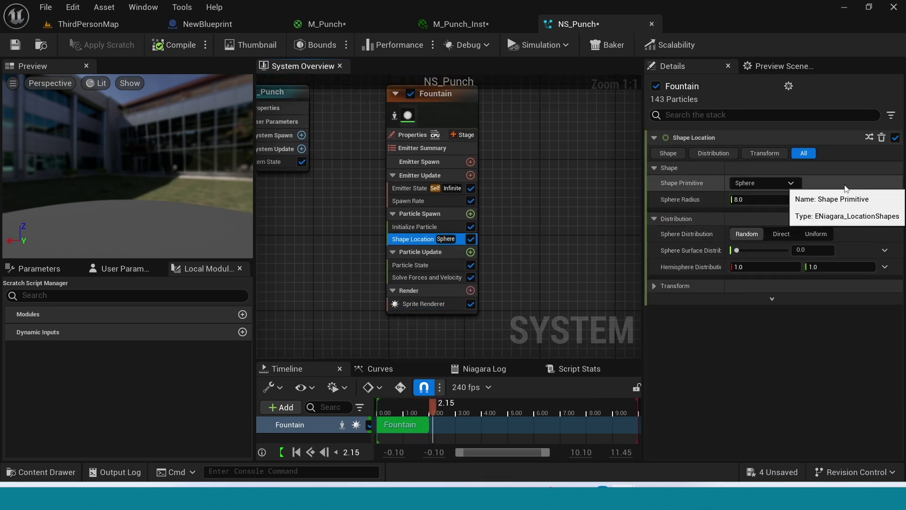
{"action": "left_click", "coordinate": [787, 183]}
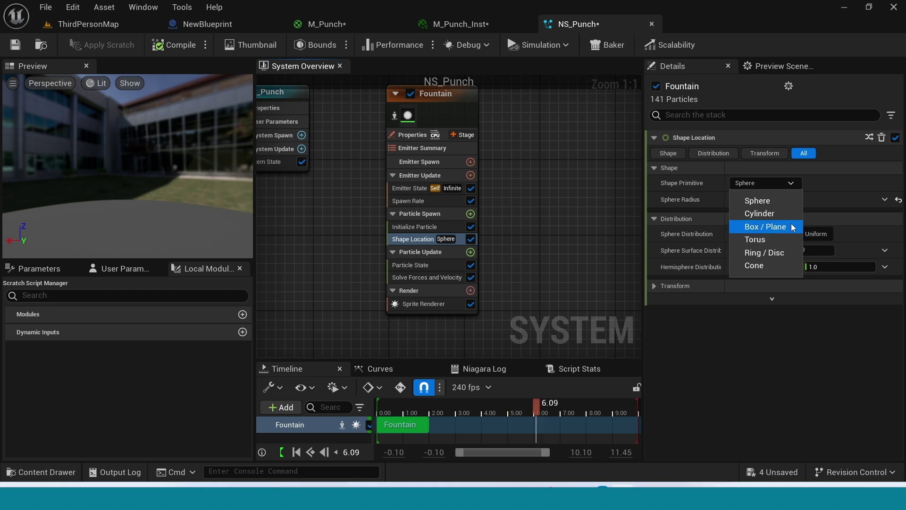
{"action": "left_click", "coordinate": [764, 239]}
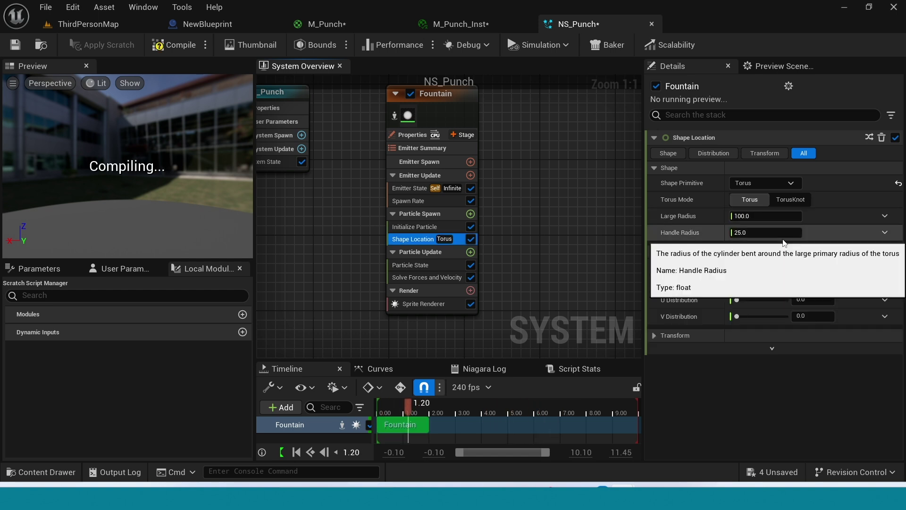
Replace the Spawn Rate module in Emitter Update with Spawn Burst Instantaneous and set its Spawn Count to 5
{"action": "left_click", "coordinate": [422, 202]}
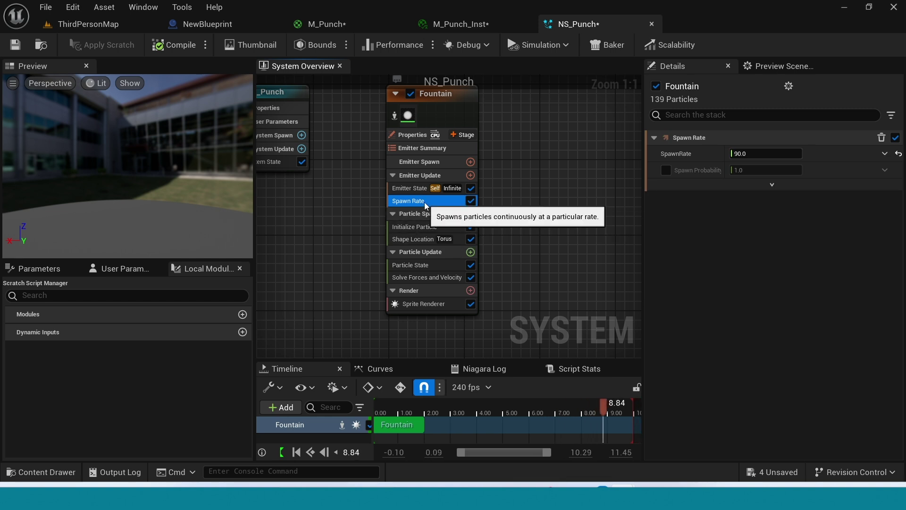
{"action": "key", "text": "Delete"}
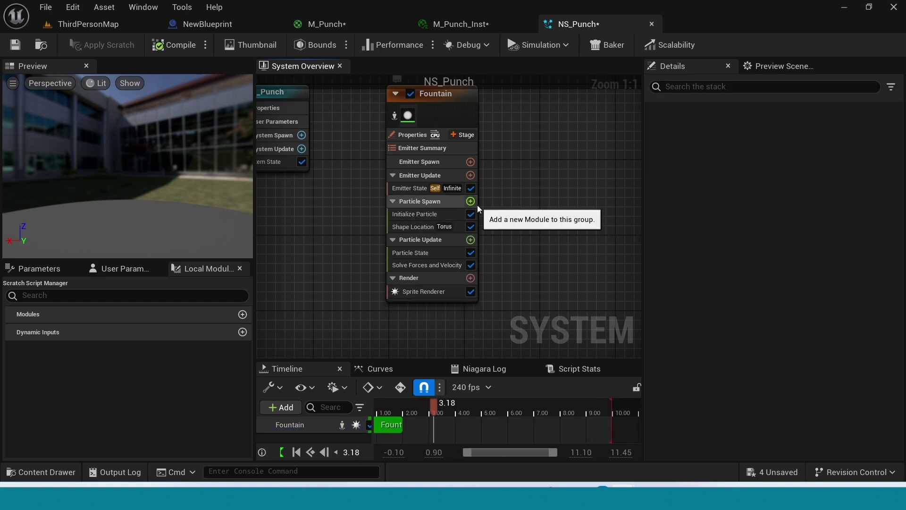
{"action": "left_click", "coordinate": [471, 177]}
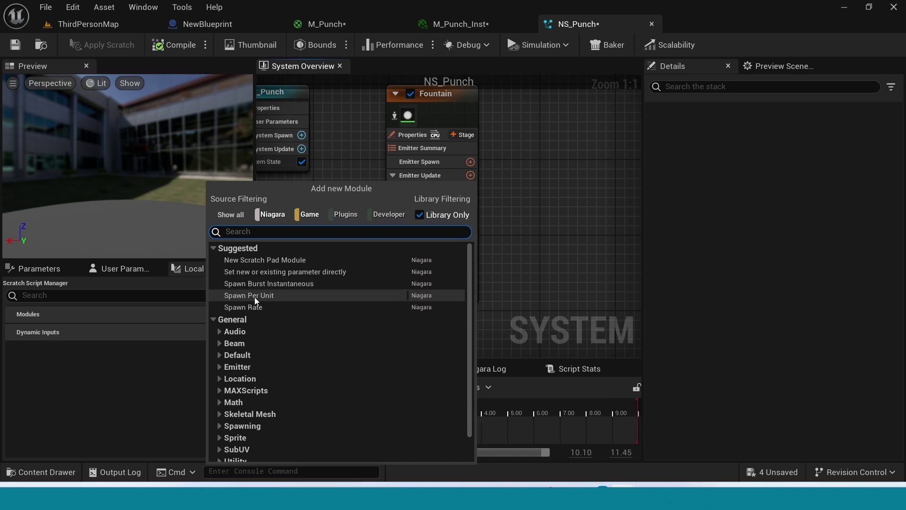
{"action": "left_click", "coordinate": [265, 283]}
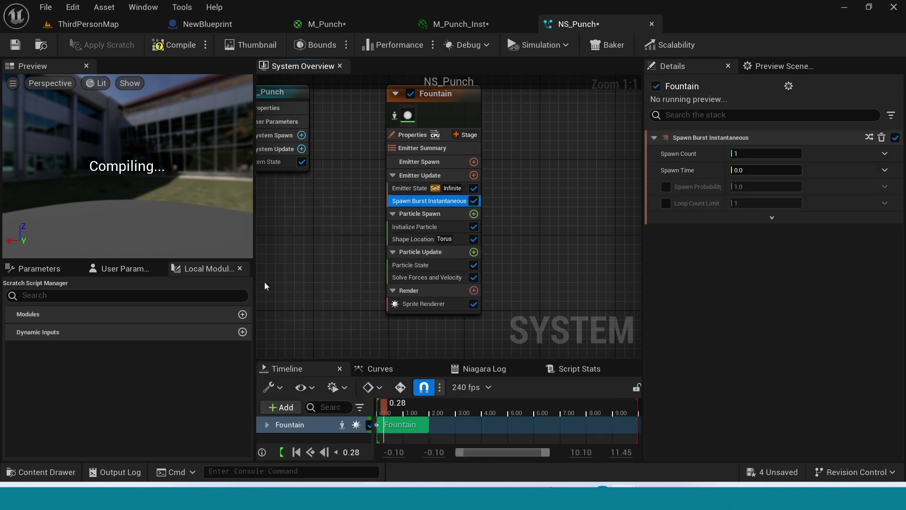
{"action": "left_click", "coordinate": [757, 154]}
{"action": "type", "text": "5"}
{"action": "key", "text": "Return"}
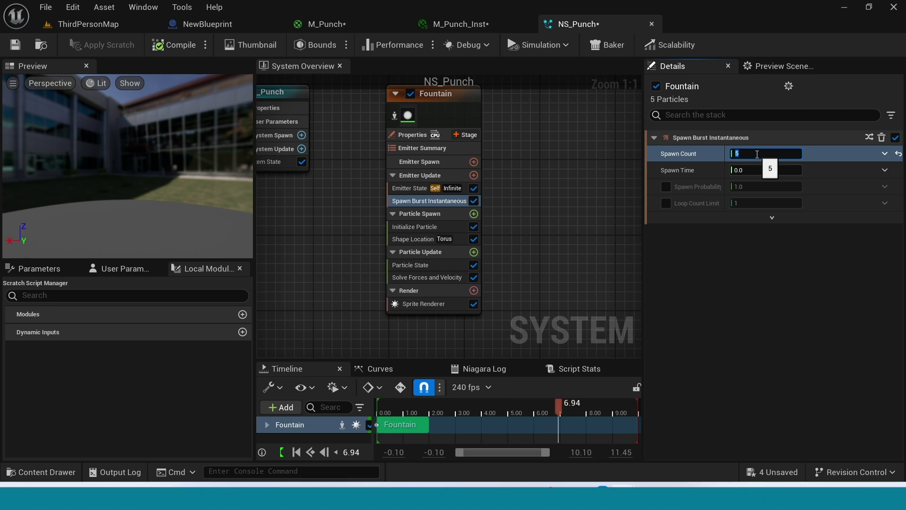
In Initialize Particle, set Mass Mode to Unset / (Mass of 1) and Sprite Size Mode to Uniform with a larger sprite size
{"action": "left_click", "coordinate": [414, 227]}
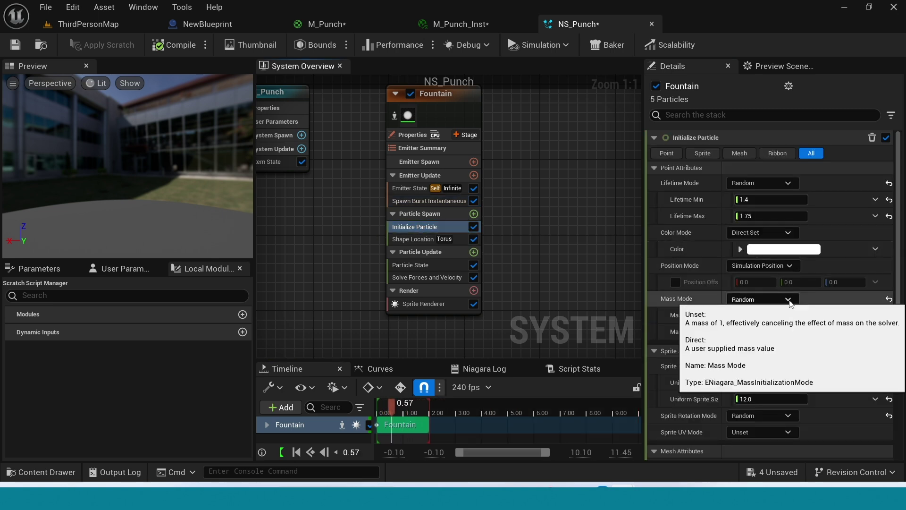
{"action": "left_click", "coordinate": [774, 299]}
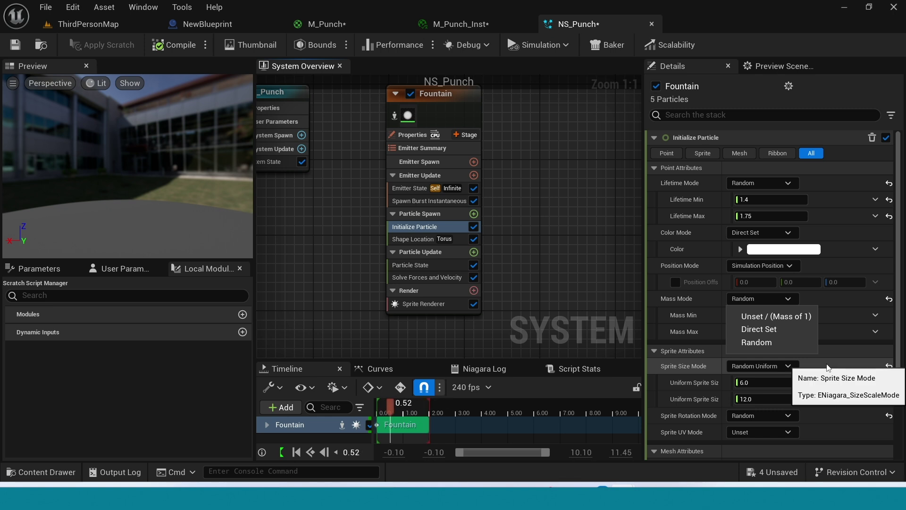
{"action": "left_click", "coordinate": [811, 316]}
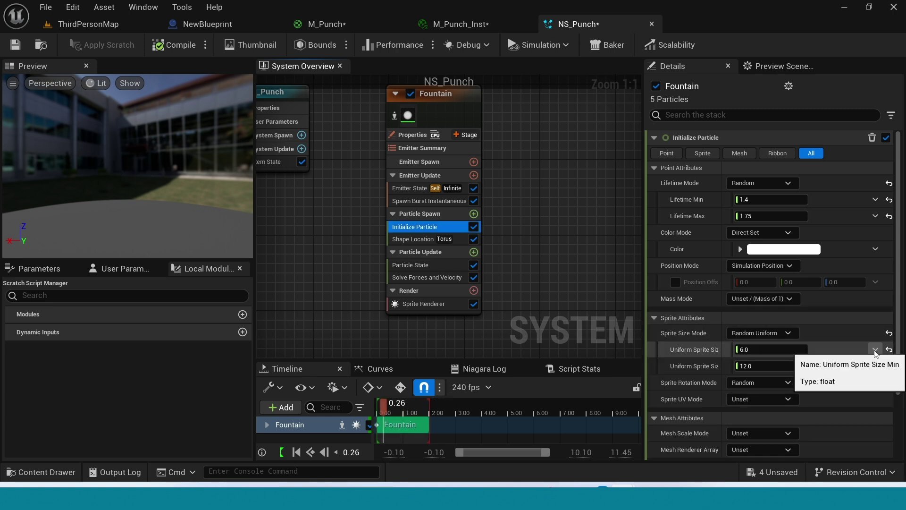
{"action": "left_click", "coordinate": [873, 351]}
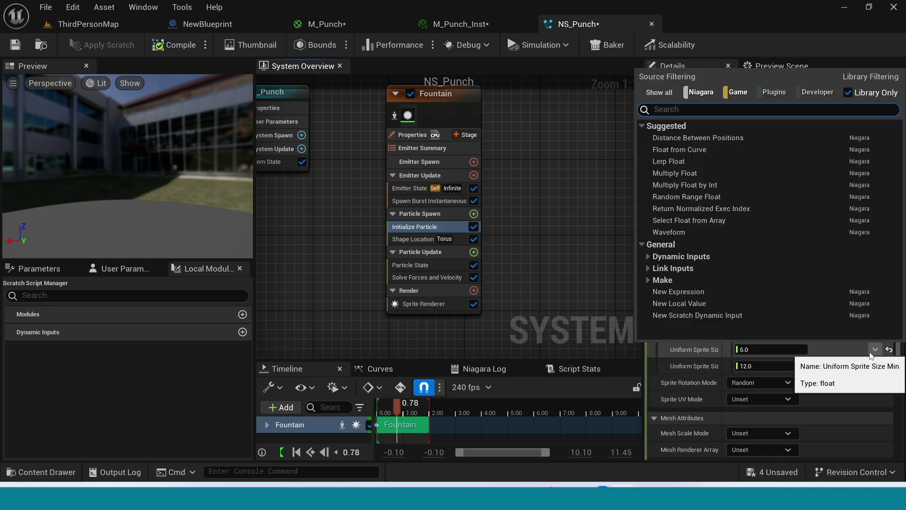
{"action": "left_click", "coordinate": [602, 236]}
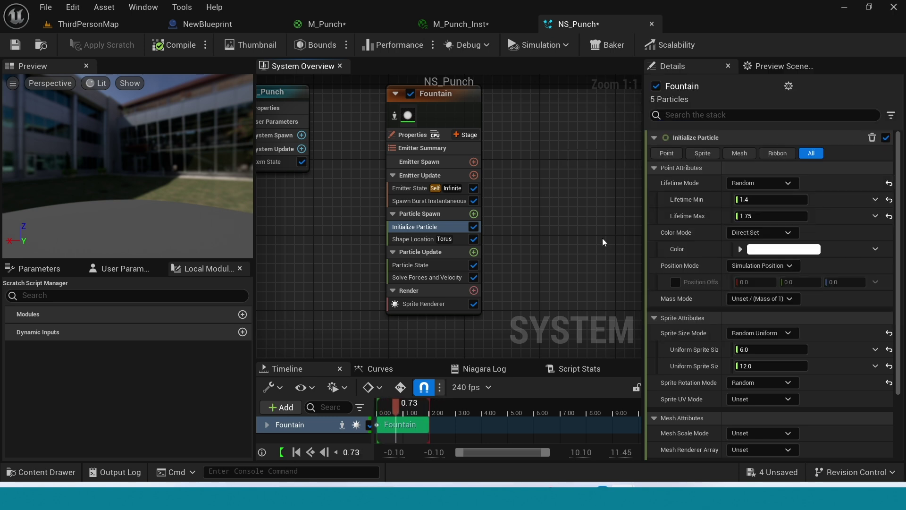
{"action": "left_click", "coordinate": [760, 334]}
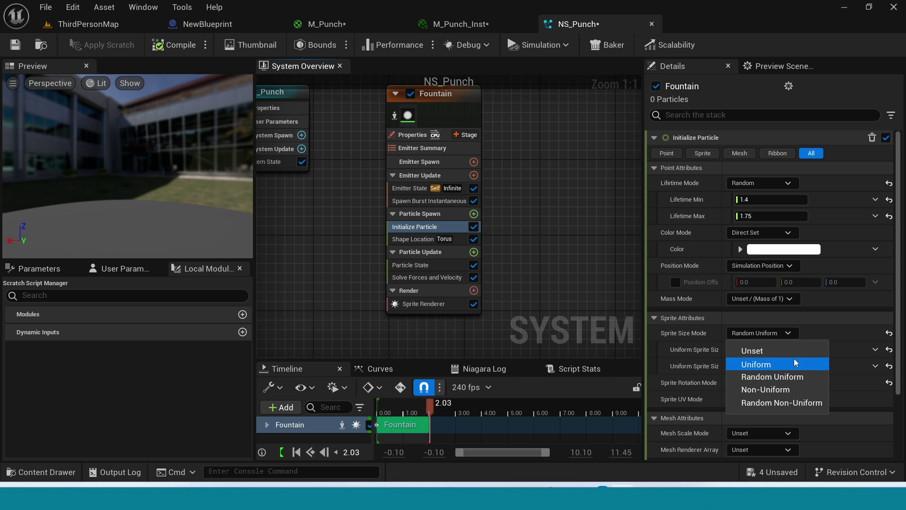
{"action": "left_click", "coordinate": [794, 362]}
{"action": "left_click", "coordinate": [780, 349]}
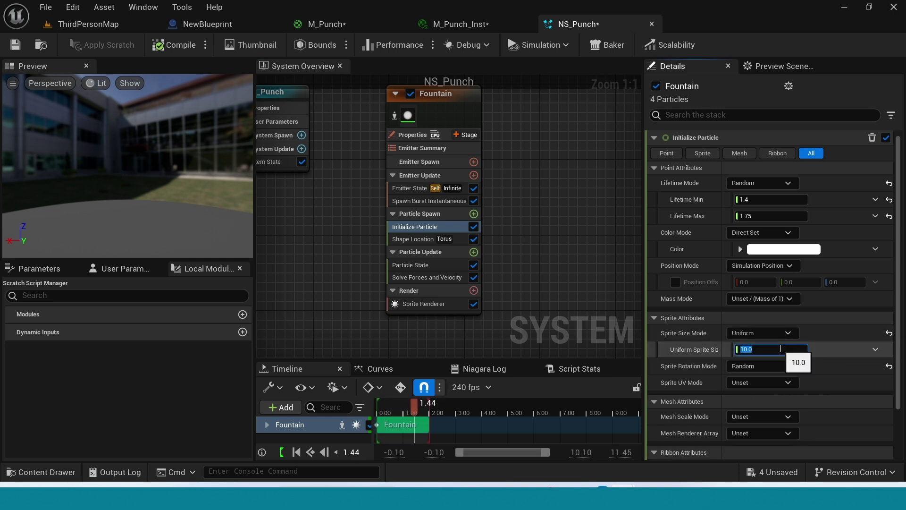
Set the Sprite Renderer's Alignment to Velocity Aligned and check the effect in the preview
{"action": "left_click", "coordinate": [424, 304]}
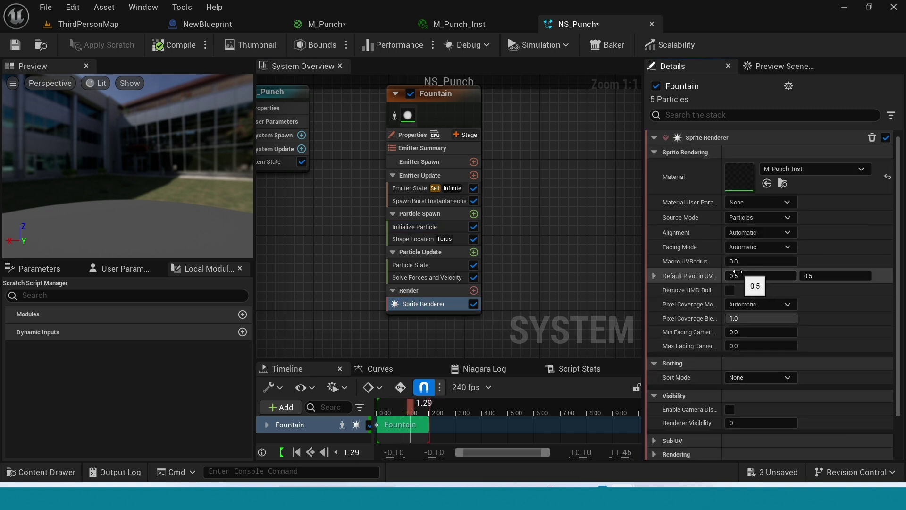
{"action": "left_click", "coordinate": [788, 232]}
{"action": "left_click", "coordinate": [760, 255]}
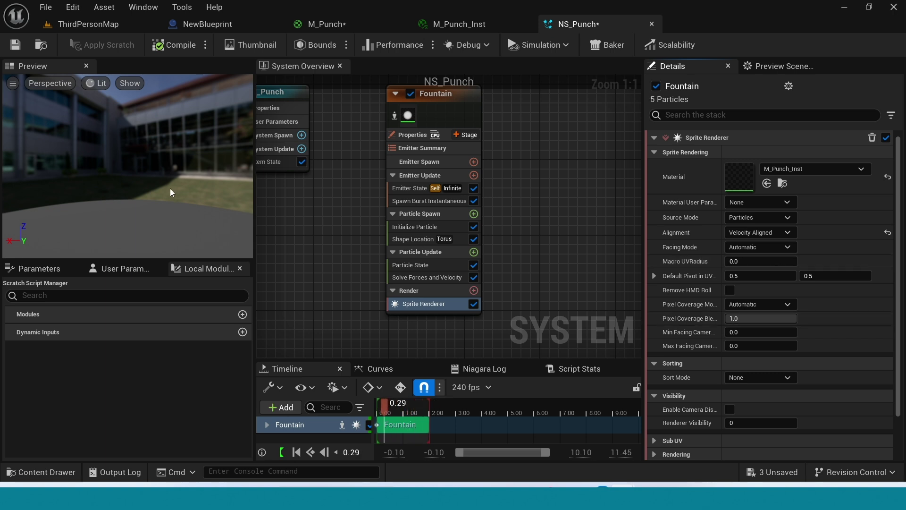
{"action": "mouse_move", "coordinate": [170, 188]}
{"action": "left_mouse_down"}
{"action": "mouse_move", "coordinate": [142, 181]}
{"action": "mouse_move", "coordinate": [165, 174]}
{"action": "left_mouse_up"}
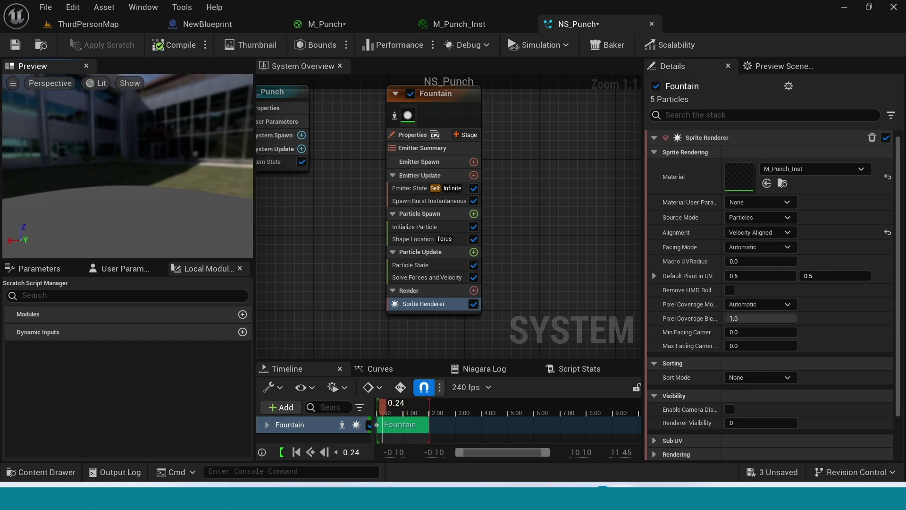
{"action": "left_click_drag", "start_coordinate": [141, 203], "coordinate": [123, 213]}
Add a Dynamic Material Parameters module to the Fountain emitter's Particle Update group
{"action": "left_click", "coordinate": [444, 253]}
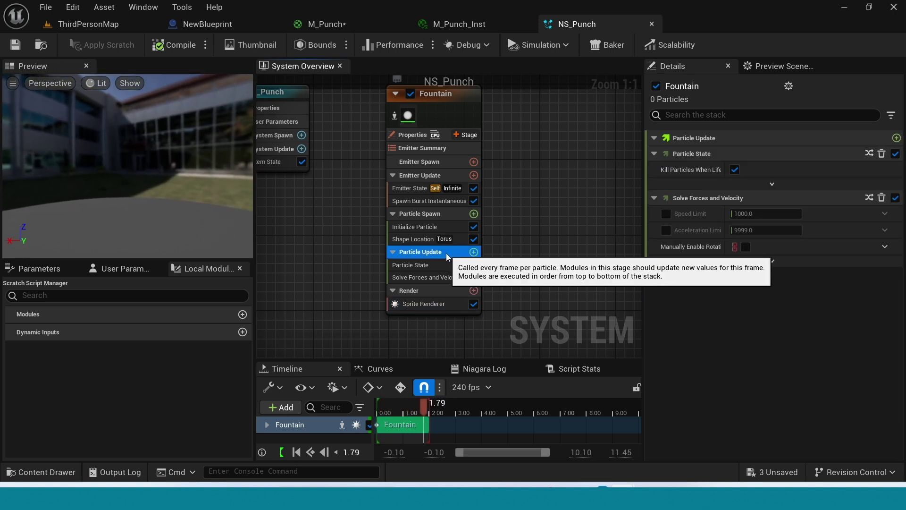
{"action": "left_click", "coordinate": [474, 252]}
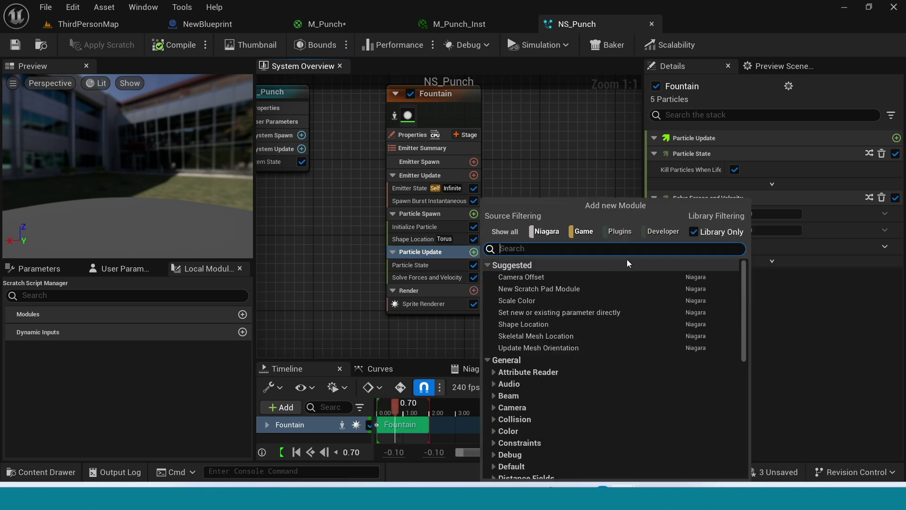
{"action": "type", "text": "dy"}
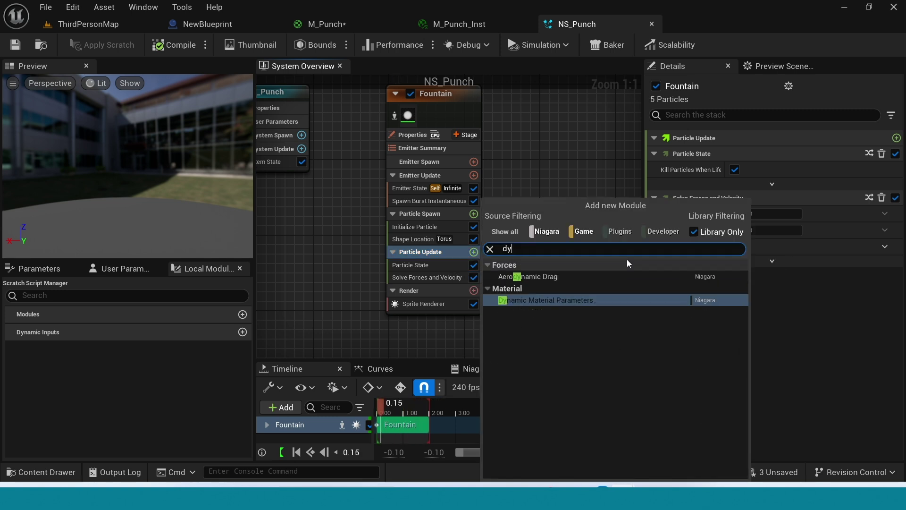
{"action": "left_click", "coordinate": [583, 299]}
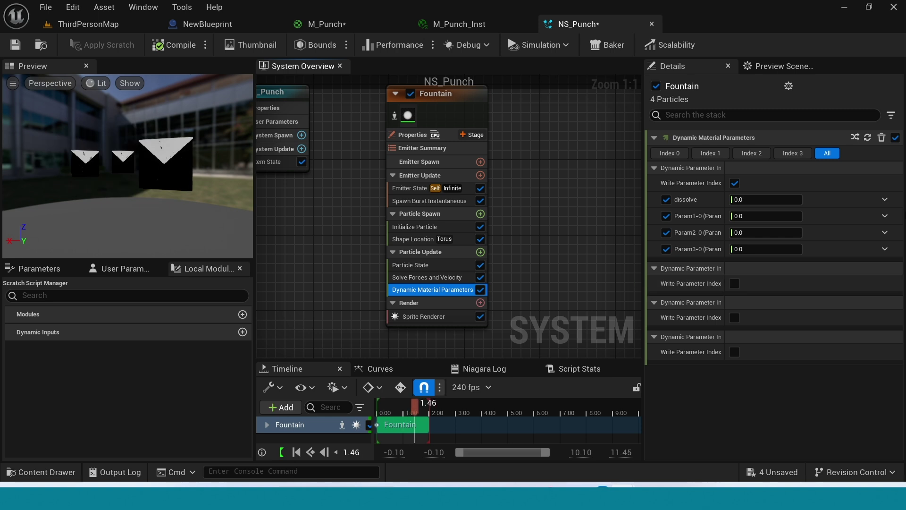
Drive the dissolve parameter with Float from Curve and apply the linear template rising from 0 to 1
{"action": "left_click", "coordinate": [884, 199]}
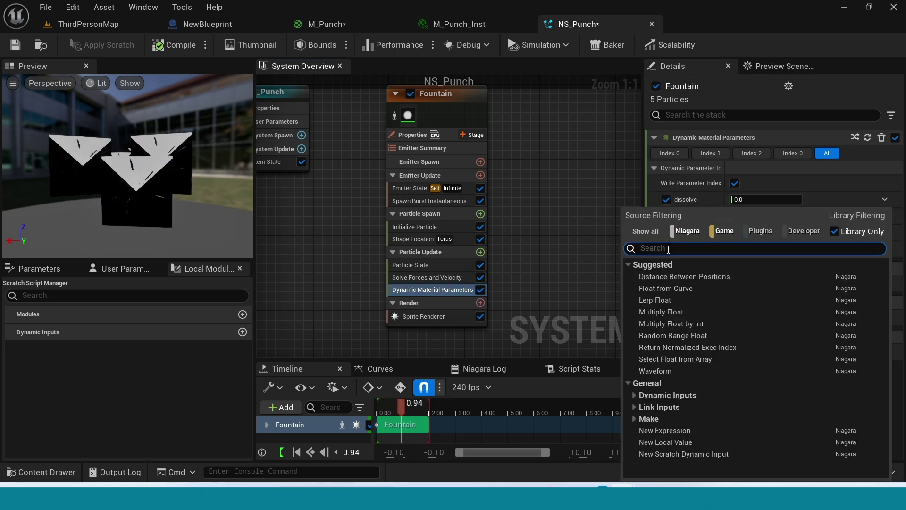
{"action": "type", "text": "fi"}
{"action": "key", "text": "BackSpace"}
{"action": "key", "text": "BackSpace"}
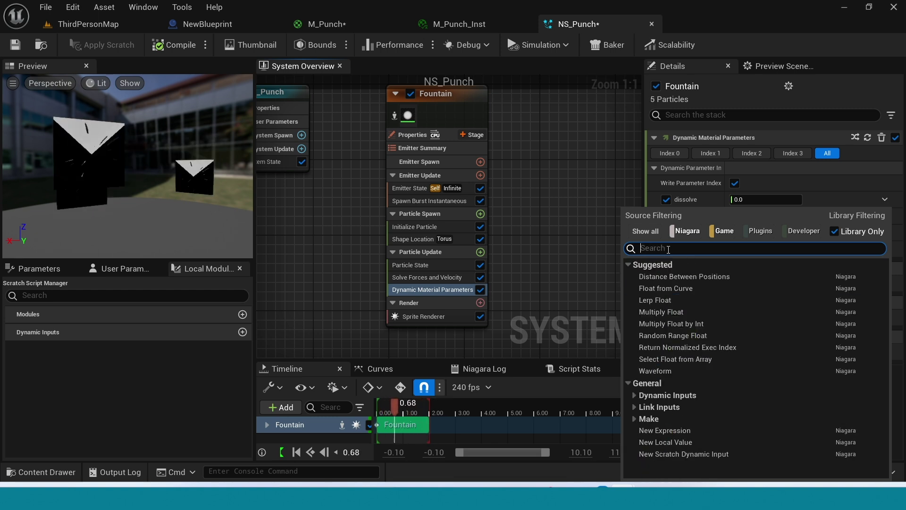
{"action": "left_click", "coordinate": [700, 289]}
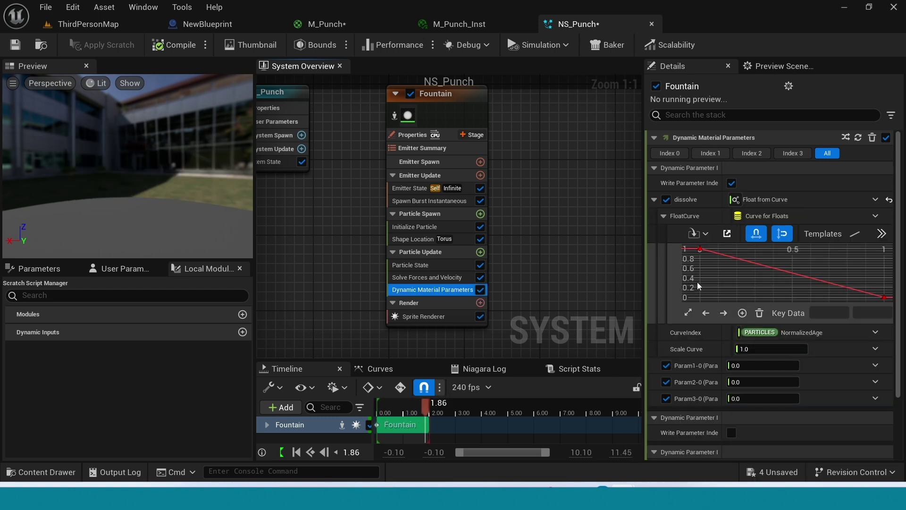
{"action": "left_click", "coordinate": [854, 234]}
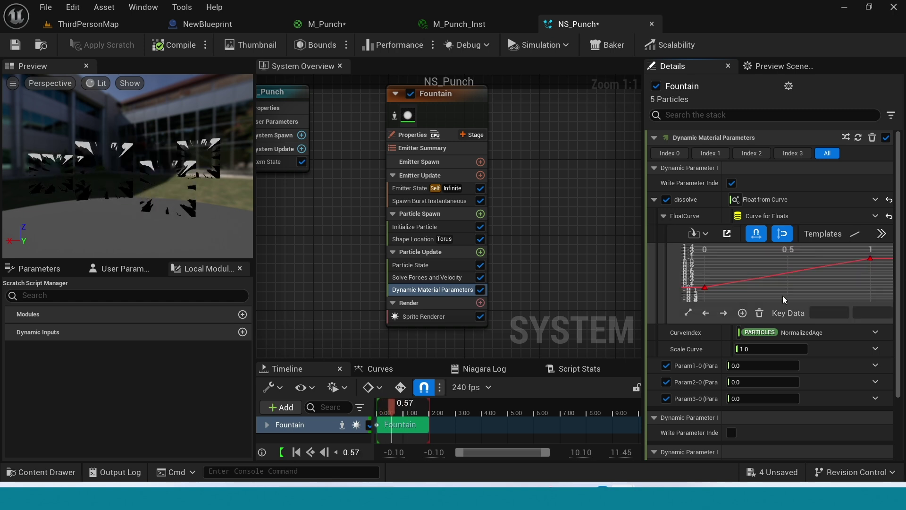
Move the first key of the dissolve curve to time 0.5, keeping its value at 0
{"action": "left_click", "coordinate": [704, 287]}
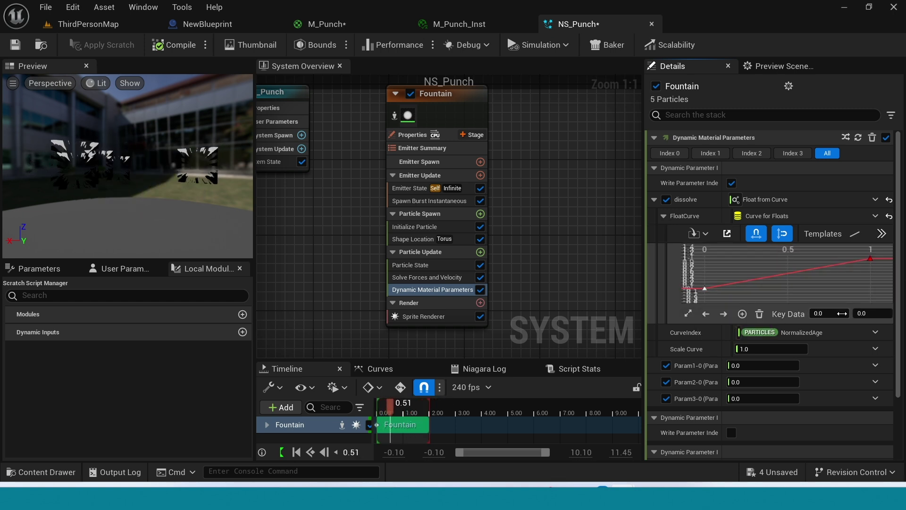
{"action": "left_click", "coordinate": [828, 314]}
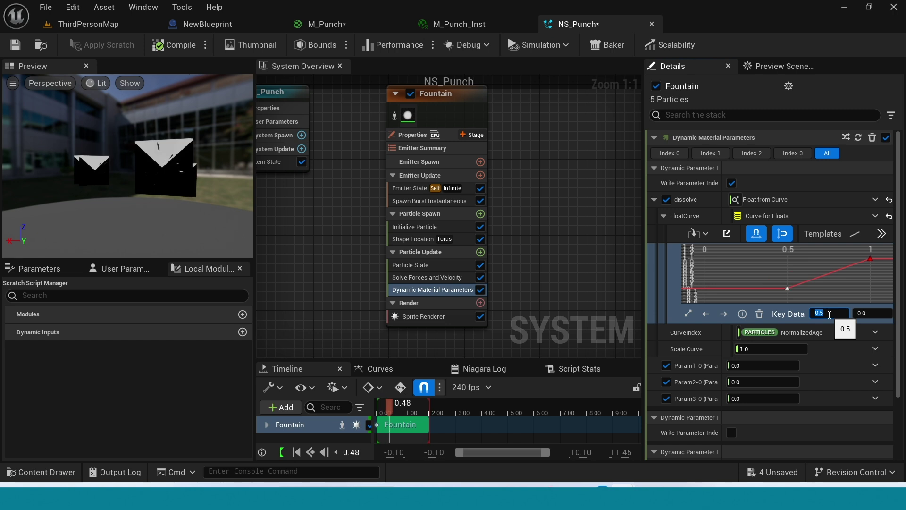
{"action": "key", "text": "Return"}
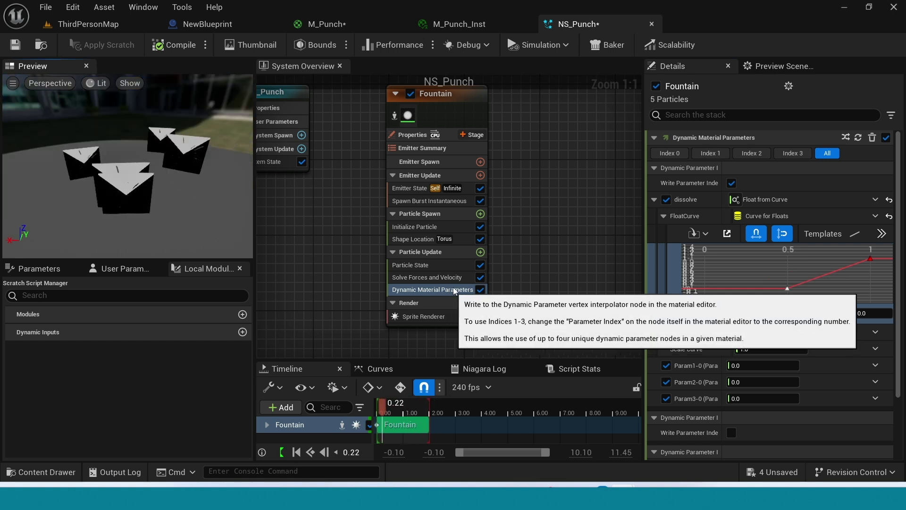
Add an Add Velocity module to the Fountain emitter's Particle Spawn group and set its Velocity Mode to From Point
{"action": "left_click", "coordinate": [464, 214]}
{"action": "left_click", "coordinate": [480, 214]}
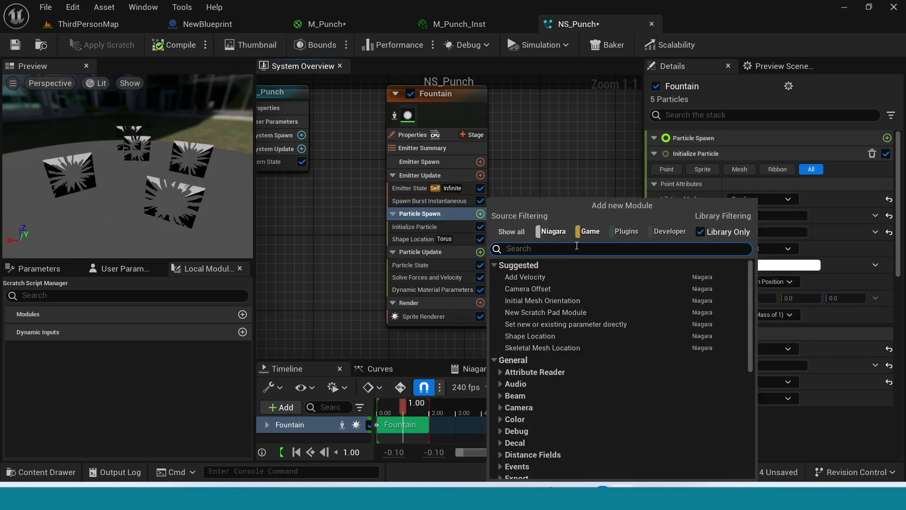
{"action": "left_click", "coordinate": [553, 277]}
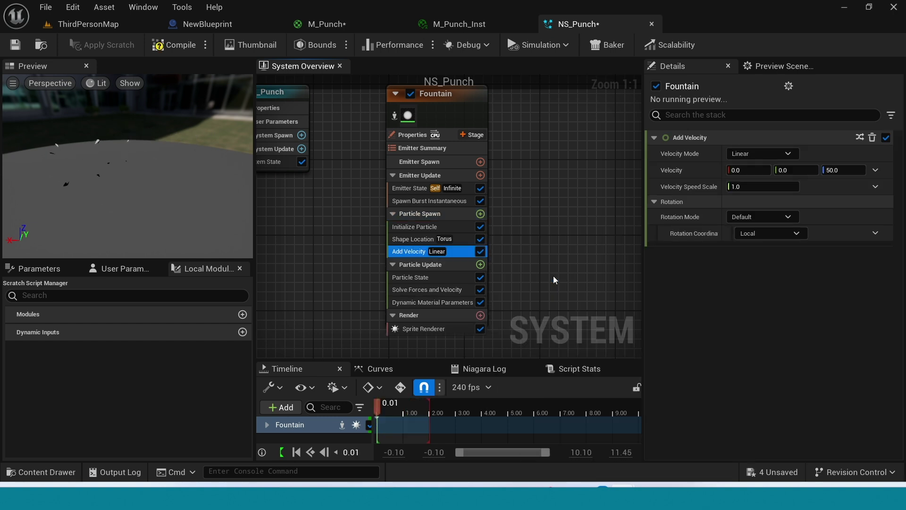
{"action": "left_click", "coordinate": [790, 154]}
{"action": "left_click", "coordinate": [774, 185]}
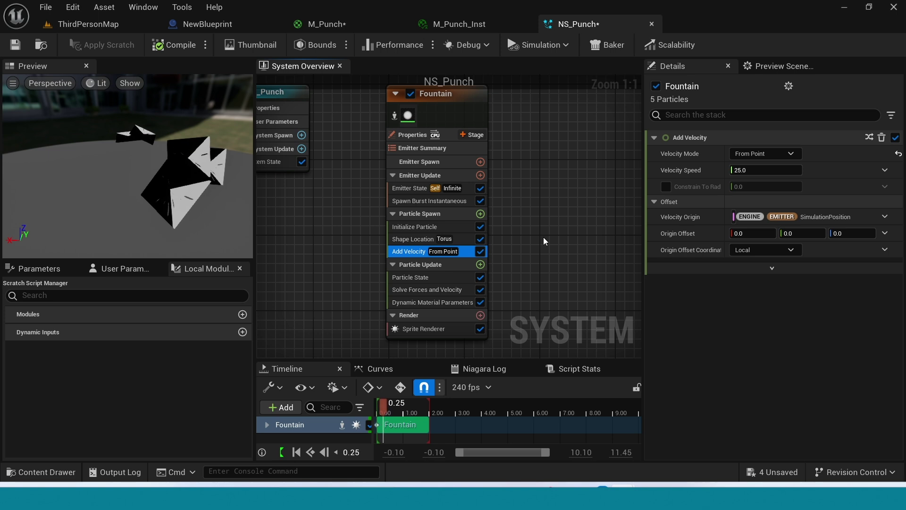
In Initialize Particle, set the Lifetime Mode to Direct Set with a Lifetime of 0.5
{"action": "left_click", "coordinate": [442, 227]}
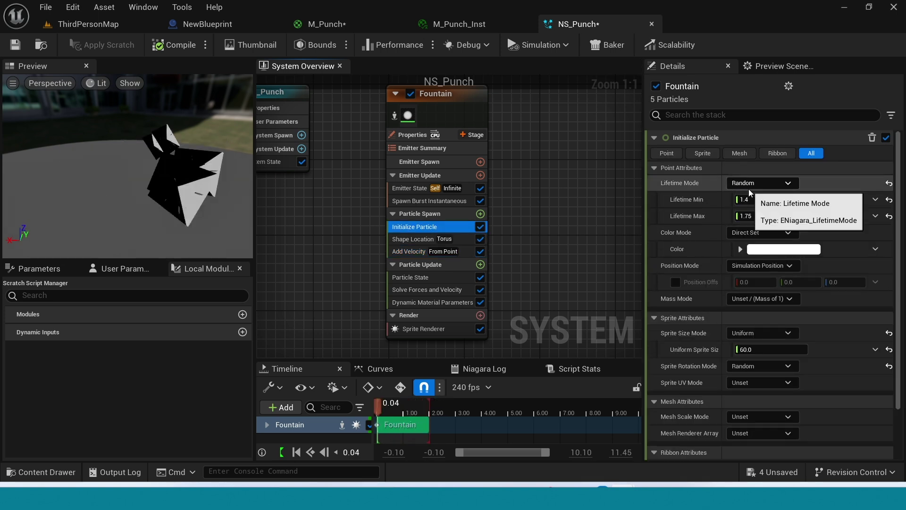
{"action": "left_click", "coordinate": [784, 199]}
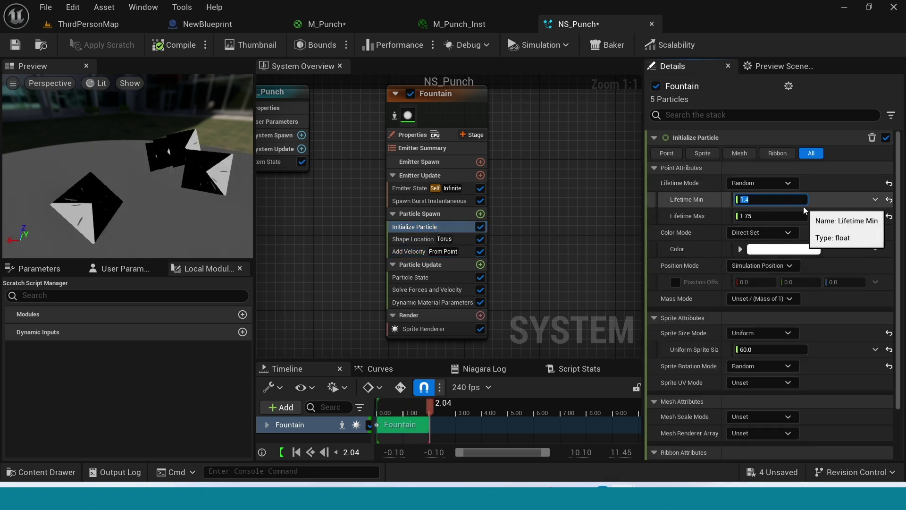
{"action": "left_click", "coordinate": [788, 184]}
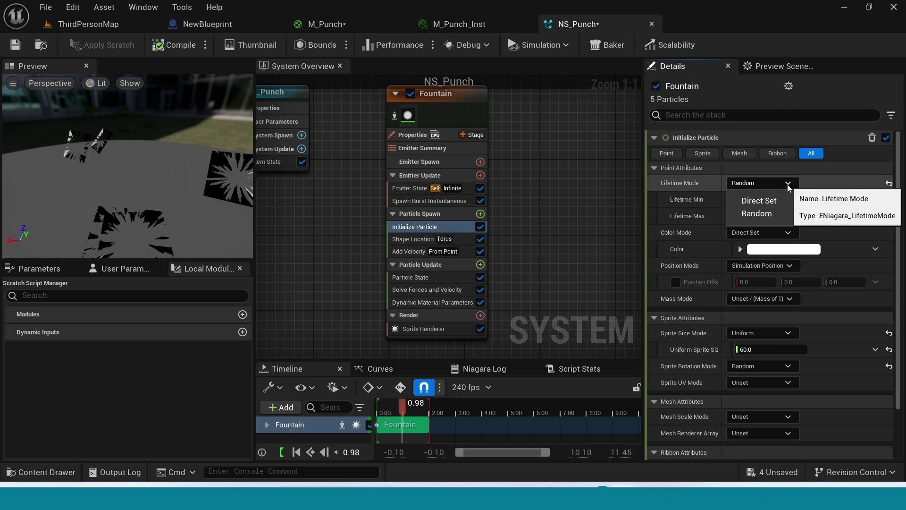
{"action": "left_click", "coordinate": [755, 202]}
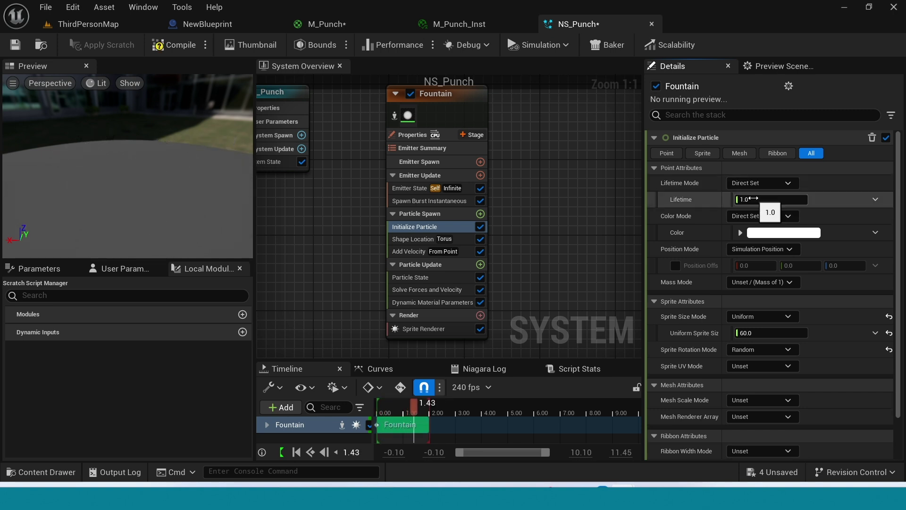
{"action": "left_click_drag", "start_coordinate": [754, 199], "coordinate": [742, 199]}
Set the Sprite Size Mode to Random Uniform with a minimum of 60 and a maximum of 100
{"action": "left_click", "coordinate": [774, 316]}
{"action": "left_click", "coordinate": [800, 358]}
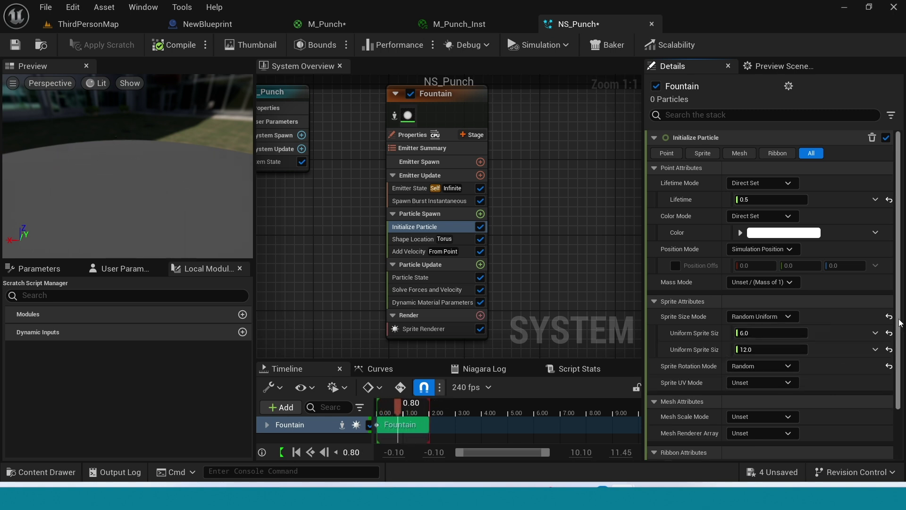
{"action": "left_click", "coordinate": [786, 333]}
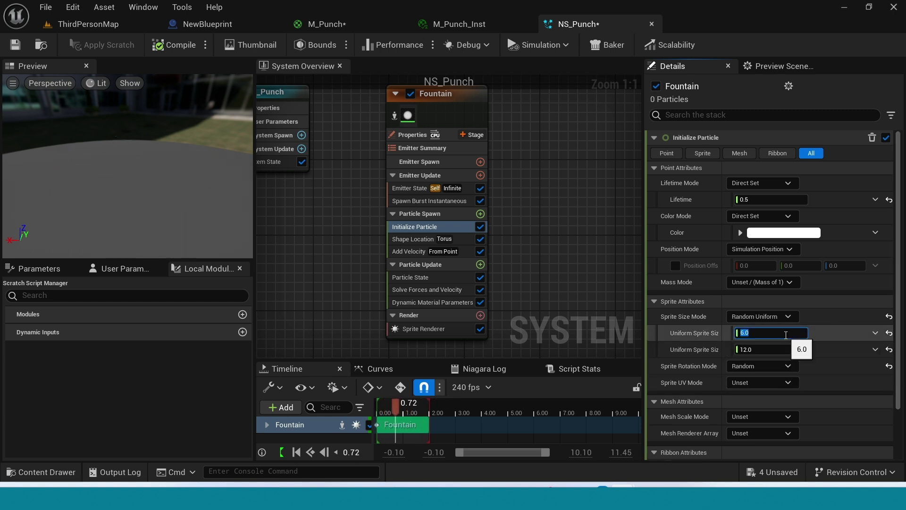
{"action": "type", "text": "60"}
{"action": "key", "text": "Return"}
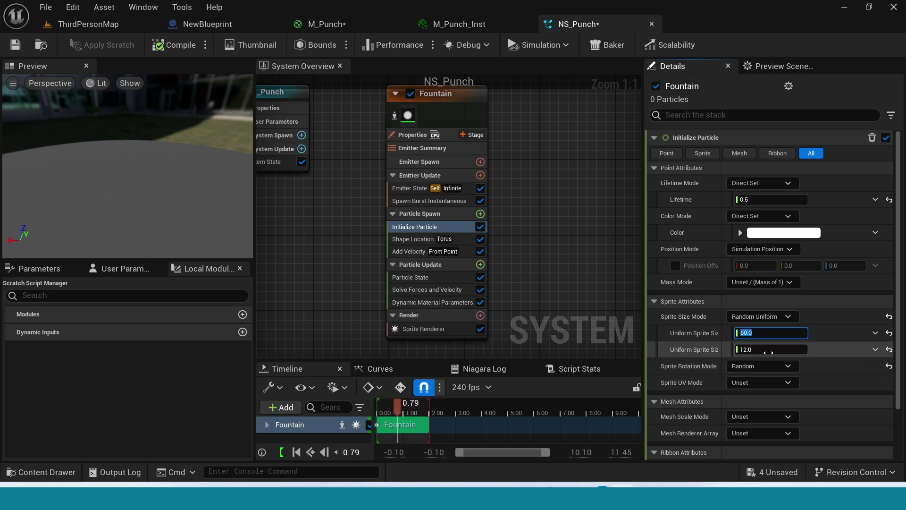
{"action": "left_click", "coordinate": [769, 350]}
{"action": "type", "text": "1"}
{"action": "key", "text": "Return"}
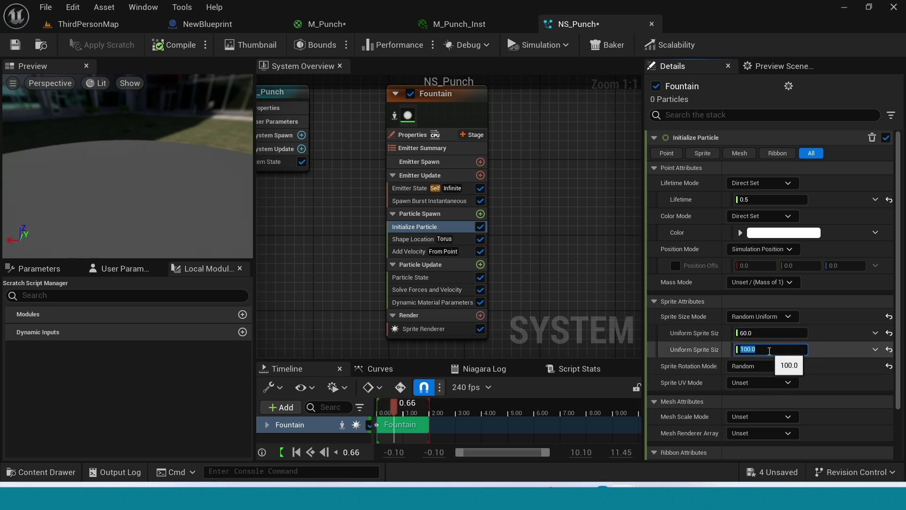
Set the torus Shape Location's distribution to Direct and drive U Position with Return Normalized Exec Index, turning off Normalized Index Includes One
{"action": "left_click", "coordinate": [414, 239]}
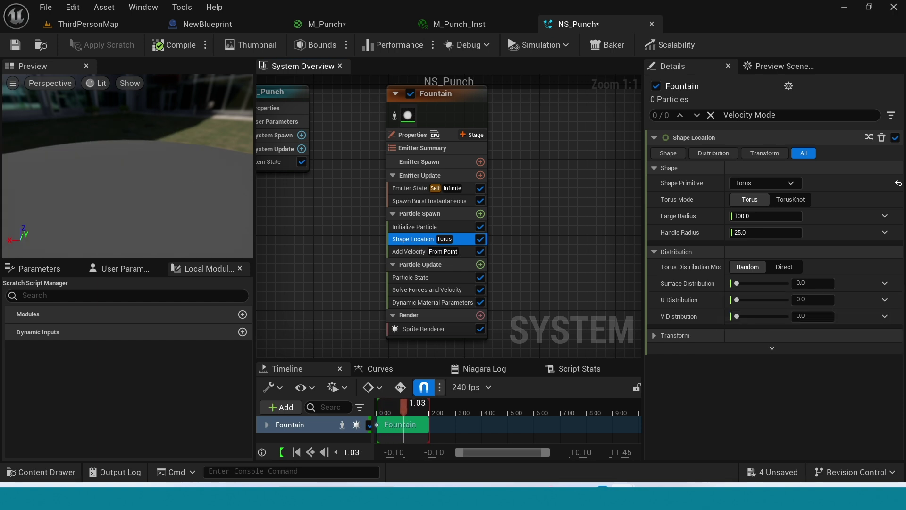
{"action": "left_click", "coordinate": [792, 270]}
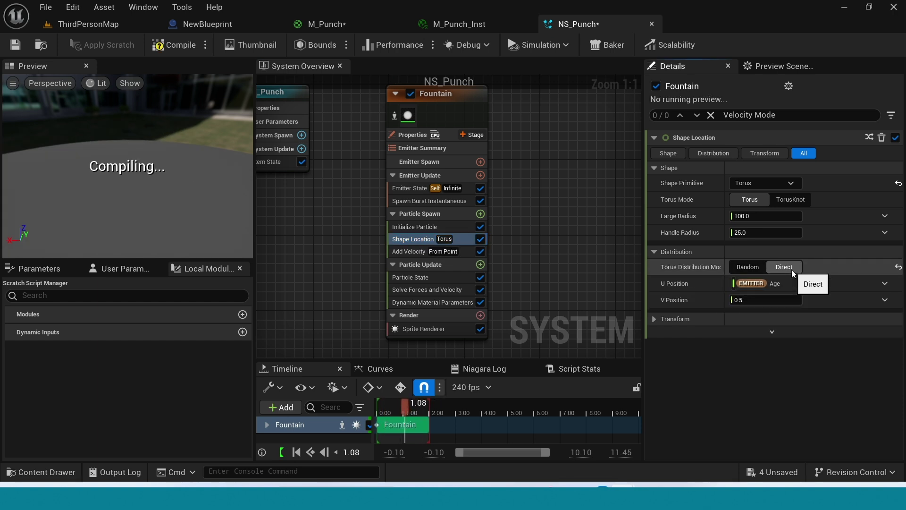
{"action": "left_click", "coordinate": [885, 283]}
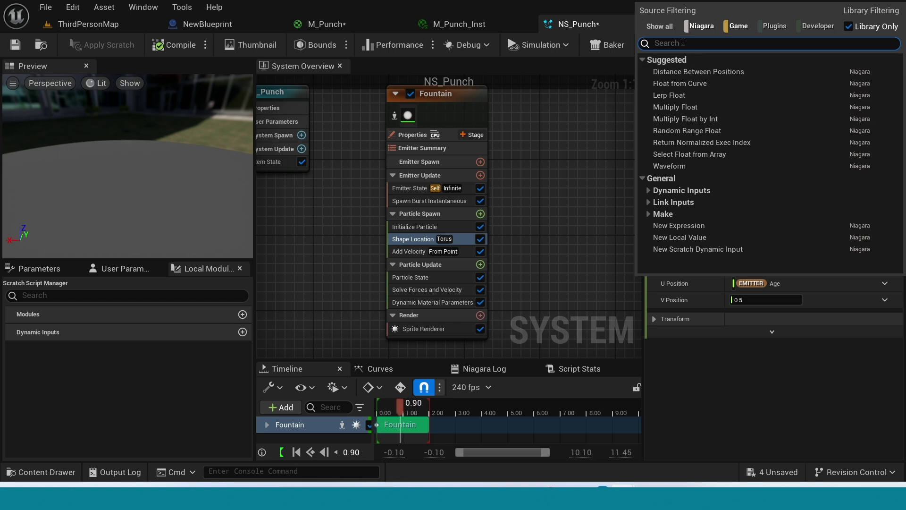
{"action": "type", "text": "exe"}
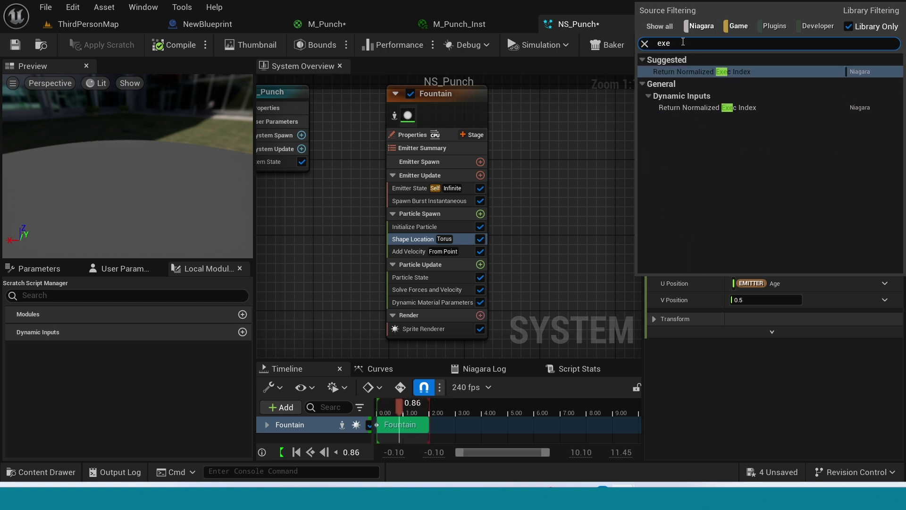
{"action": "left_click", "coordinate": [694, 72]}
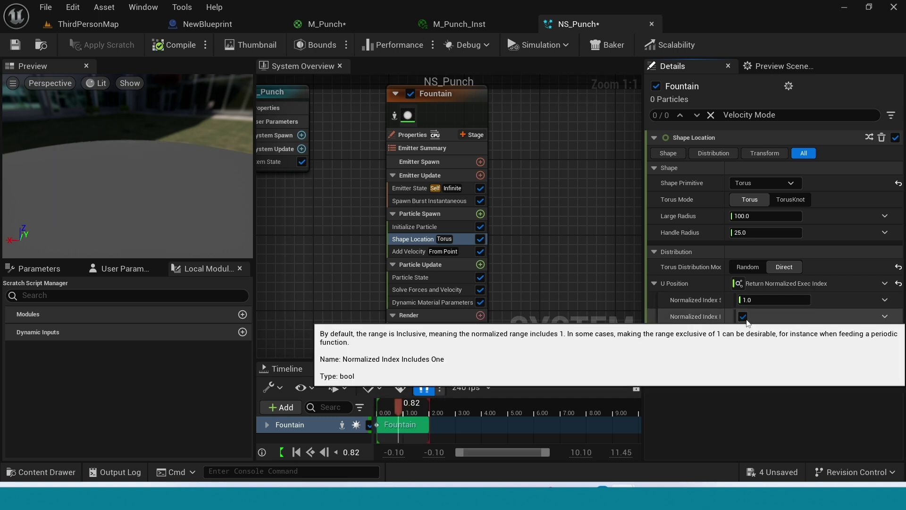
{"action": "left_click", "coordinate": [742, 317]}
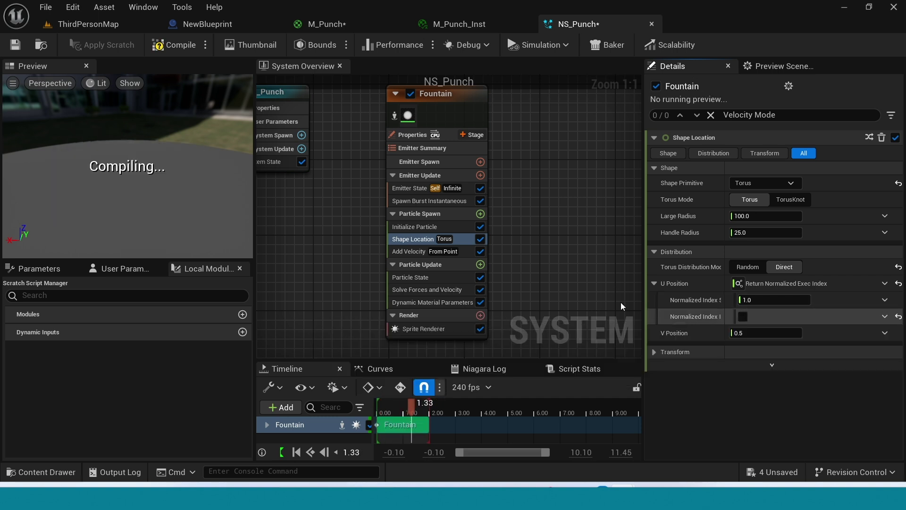
Set the torus Handle Radius to 0 in the Shape Location module
{"action": "left_click", "coordinate": [757, 233]}
{"action": "type", "text": "0"}
{"action": "key", "text": "Return"}
Try torus Large Radius values of 200, 50, 20 and 30, settle on 50, and save the Niagara system
{"action": "left_click", "coordinate": [759, 216]}
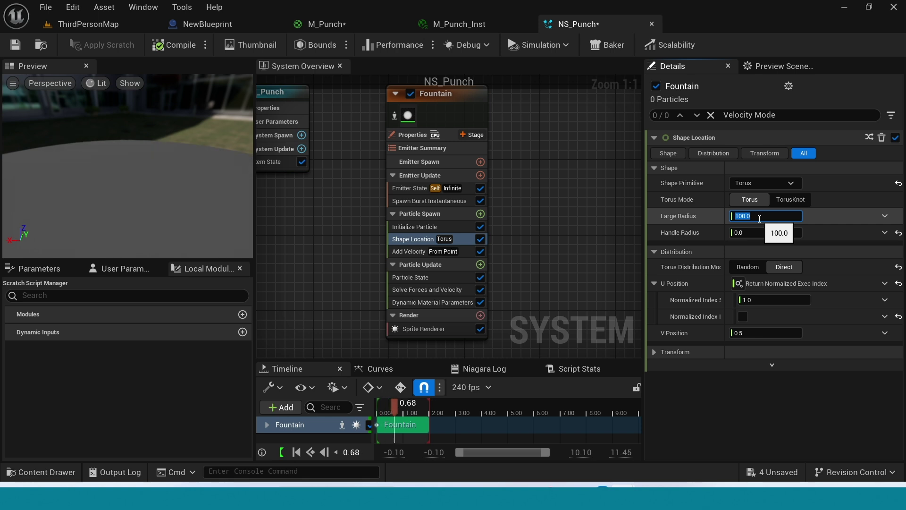
{"action": "type", "text": "200"}
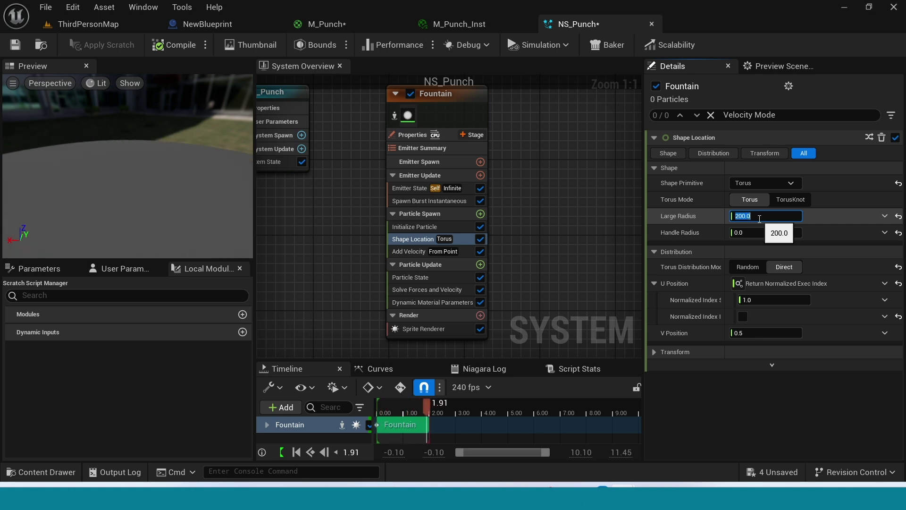
{"action": "type", "text": "50"}
{"action": "key", "text": "Return"}
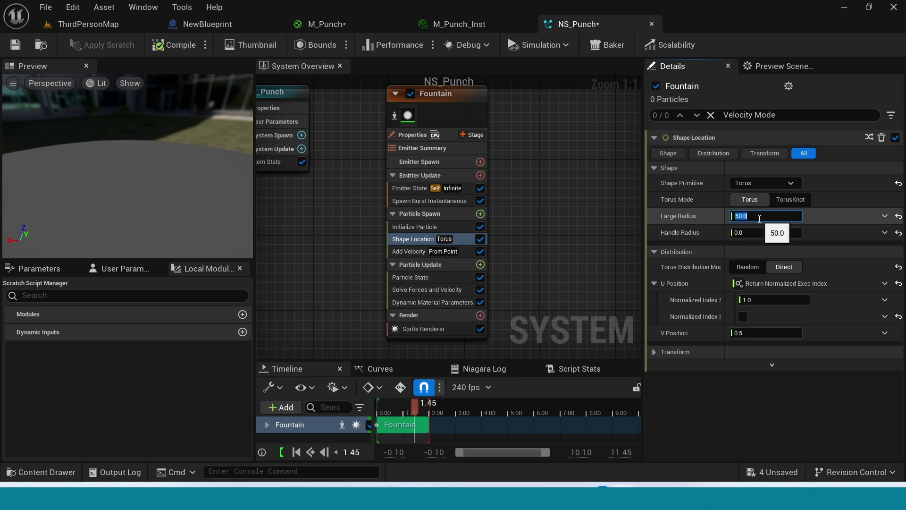
{"action": "type", "text": "20"}
{"action": "key", "text": "Return"}
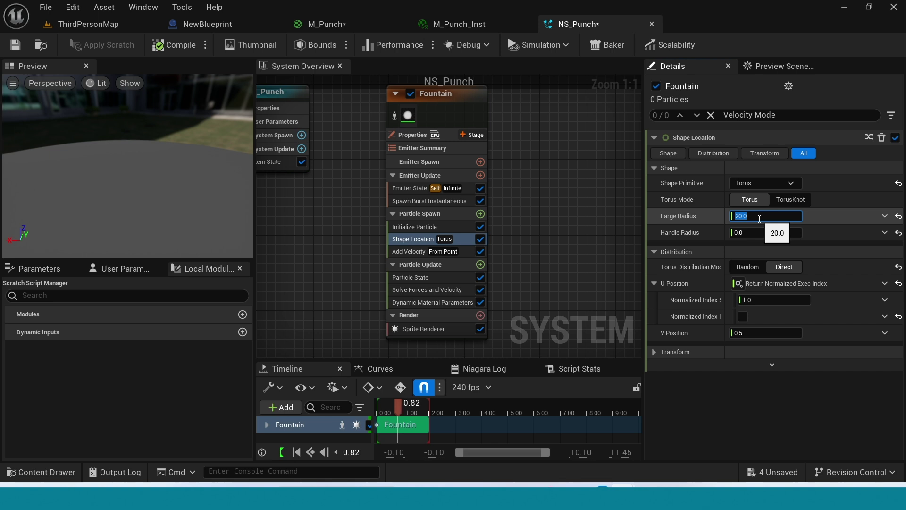
{"action": "type", "text": "30"}
{"action": "key", "text": "Return"}
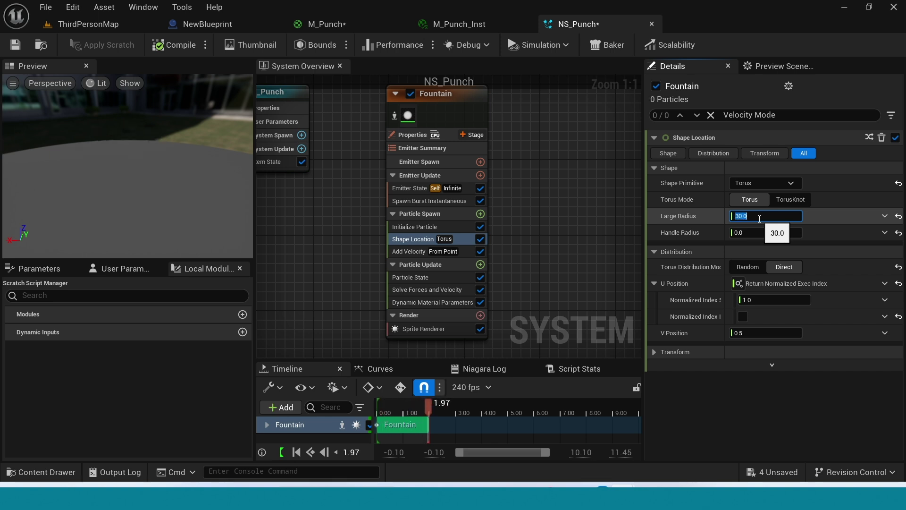
{"action": "type", "text": "50"}
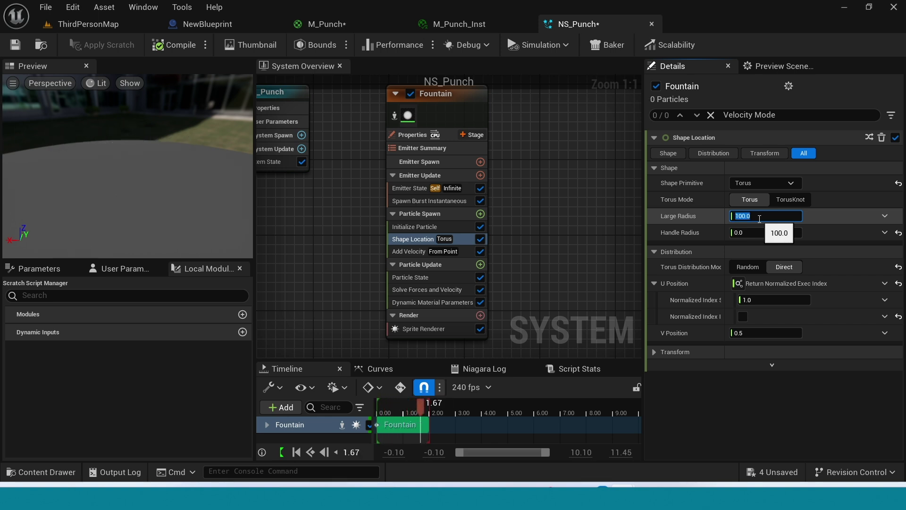
{"action": "key", "text": "Return"}
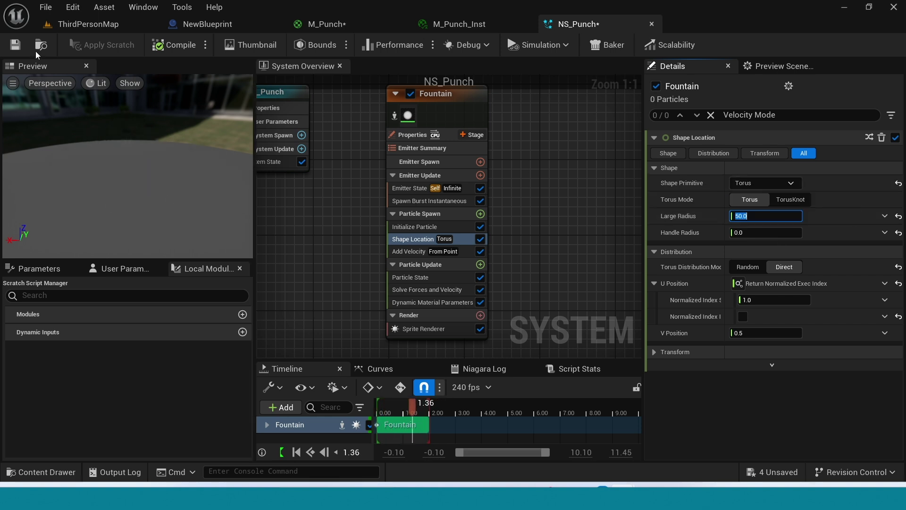
{"action": "left_click", "coordinate": [15, 45]}
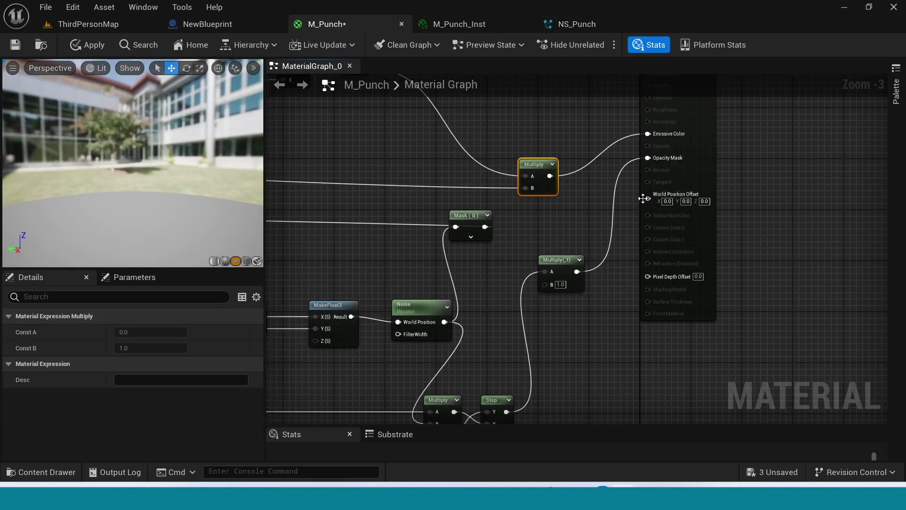
In M_Punch, connect the emissive Multiply to input A and the Step node to input B of the Multiply feeding Opacity Mask
{"action": "left_click_drag", "start_coordinate": [546, 190], "coordinate": [534, 177]}
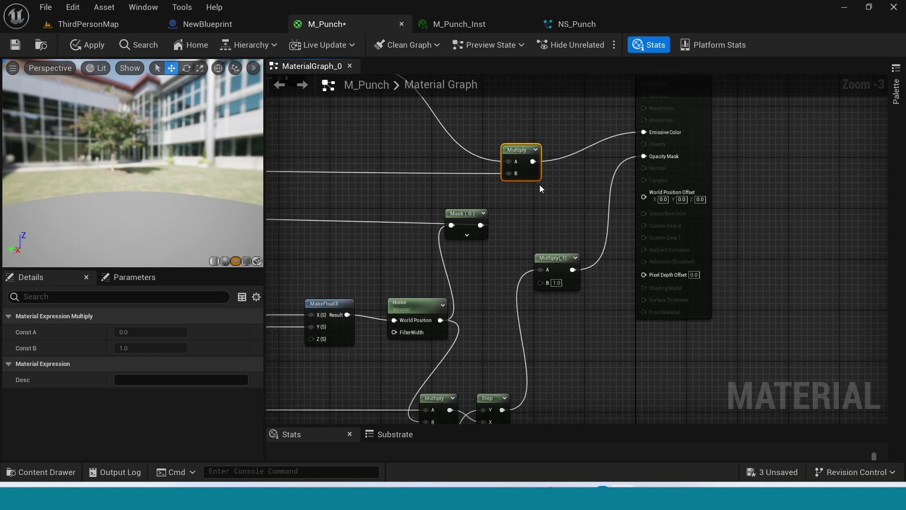
{"action": "left_click_drag", "start_coordinate": [533, 161], "coordinate": [541, 270]}
{"action": "left_click_drag", "start_coordinate": [503, 410], "coordinate": [542, 270]}
{"action": "right_click_drag", "start_coordinate": [575, 303], "coordinate": [552, 367]}
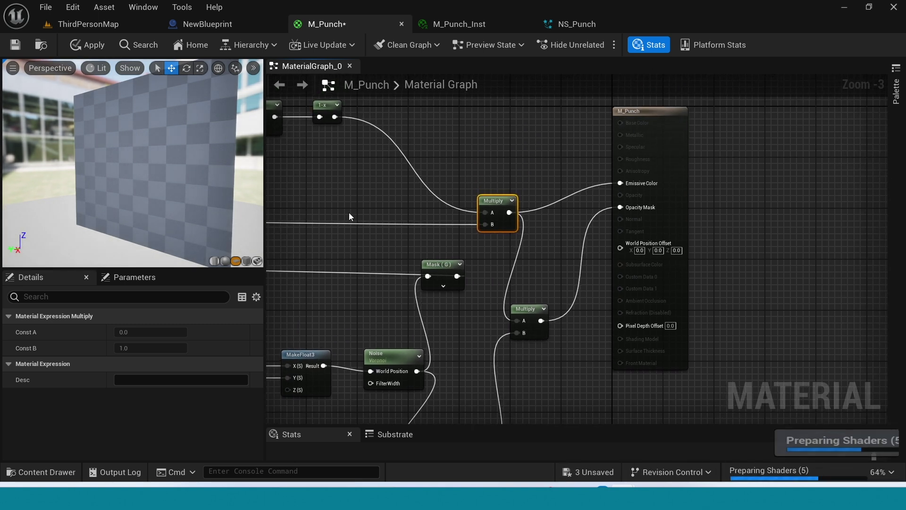
Apply the M_Punch material changes and check the effect in the NS_Punch preview
{"action": "left_click", "coordinate": [90, 46]}
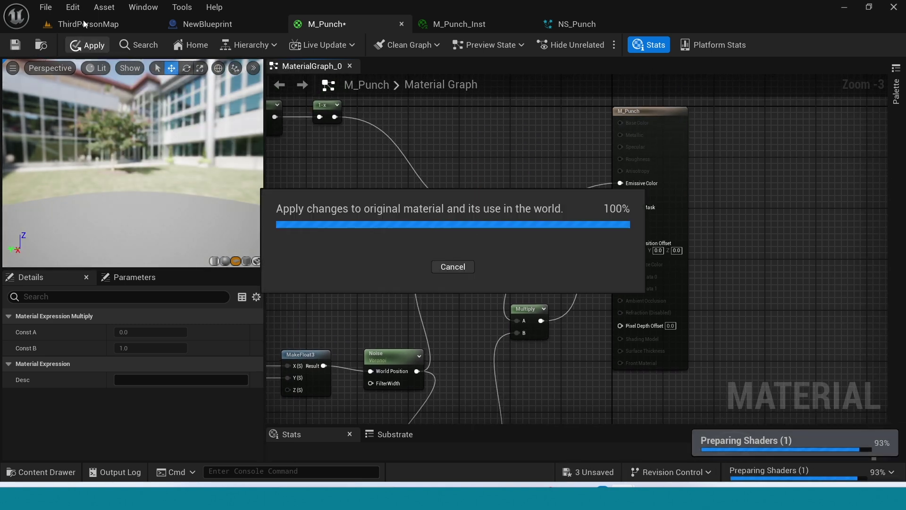
{"action": "left_click", "coordinate": [585, 24]}
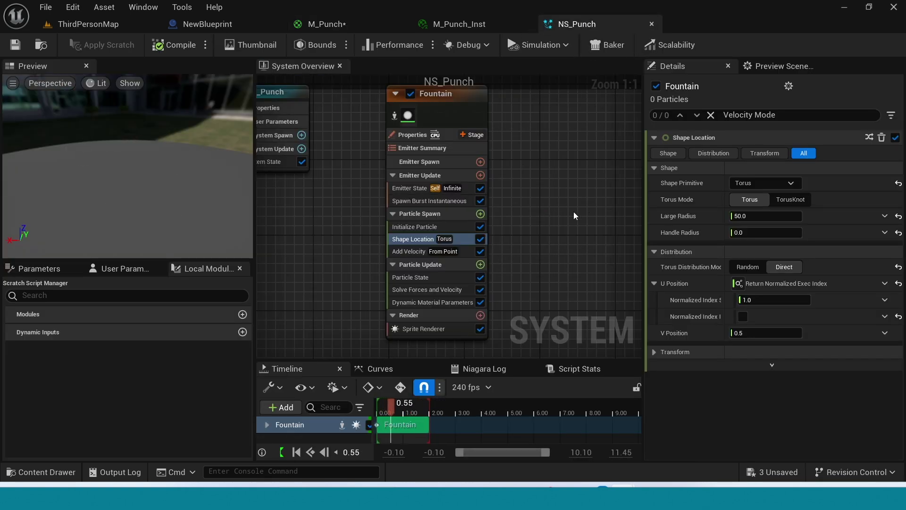
{"action": "left_click_drag", "start_coordinate": [224, 193], "coordinate": [185, 221]}
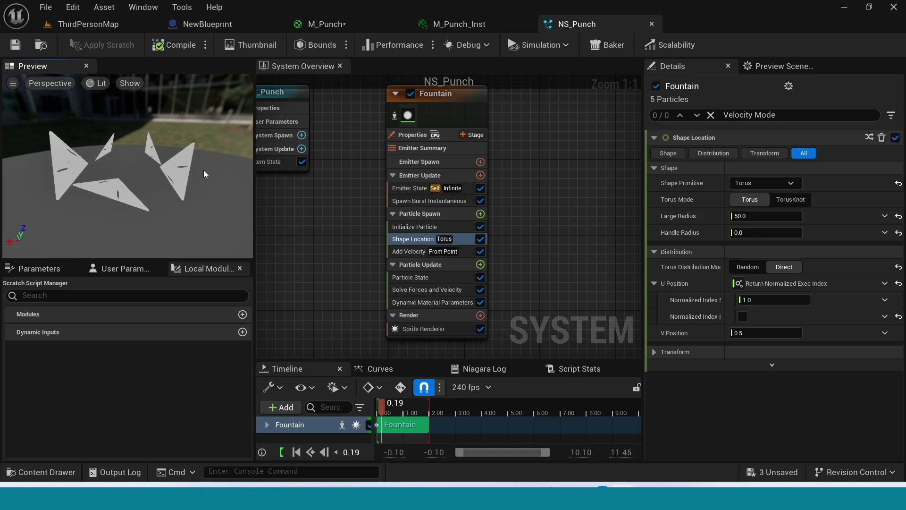
Find the Sine node in the M_Punch material graph and break its link to the Step node's Y input
{"action": "left_click", "coordinate": [325, 26]}
{"action": "left_click", "coordinate": [646, 238]}
{"action": "right_click_drag", "start_coordinate": [726, 235], "coordinate": [465, 334]}
{"action": "right_click_drag", "start_coordinate": [677, 389], "coordinate": [821, 388]}
{"action": "right_click_drag", "start_coordinate": [541, 233], "coordinate": [693, 121]}
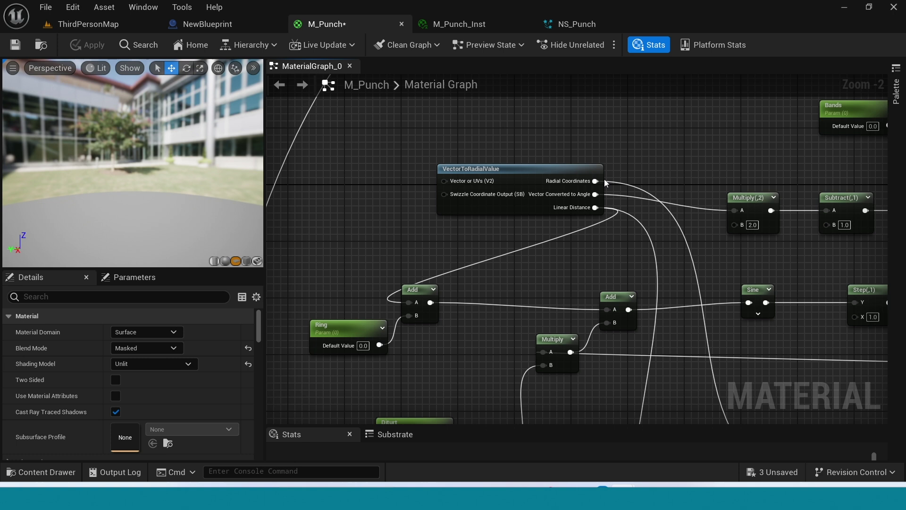
{"action": "right_click_drag", "start_coordinate": [418, 243], "coordinate": [410, 155]}
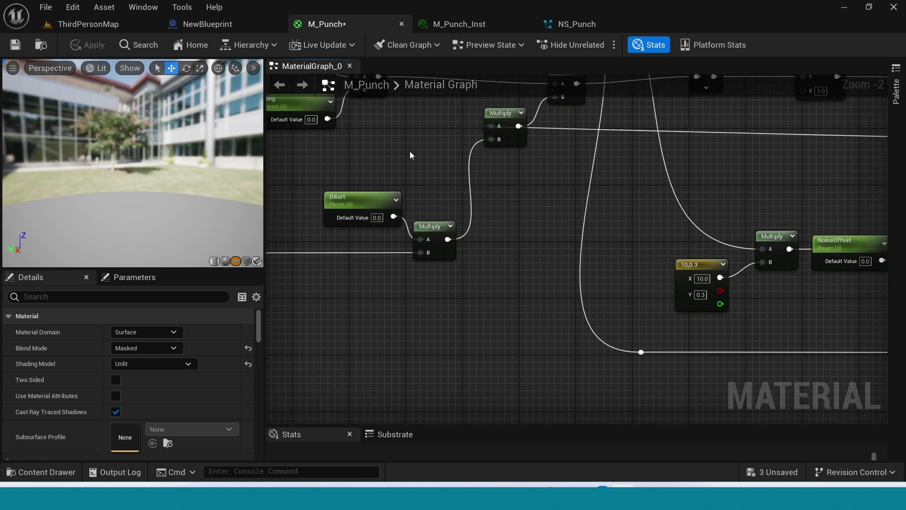
{"action": "right_click_drag", "start_coordinate": [587, 279], "coordinate": [343, 262]}
{"action": "right_click_drag", "start_coordinate": [693, 303], "coordinate": [492, 309]}
{"action": "right_click_drag", "start_coordinate": [617, 304], "coordinate": [579, 322]}
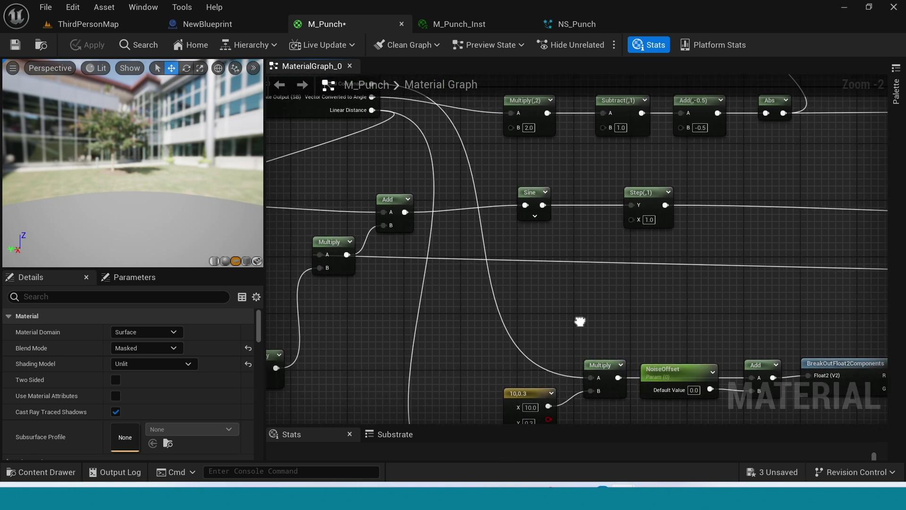
{"action": "scroll", "coordinate": [528, 315], "scroll_direction": "up", "scroll_amount": 2}
{"action": "right_click_drag", "start_coordinate": [530, 292], "coordinate": [534, 343]}
{"action": "left_click", "coordinate": [515, 201]}
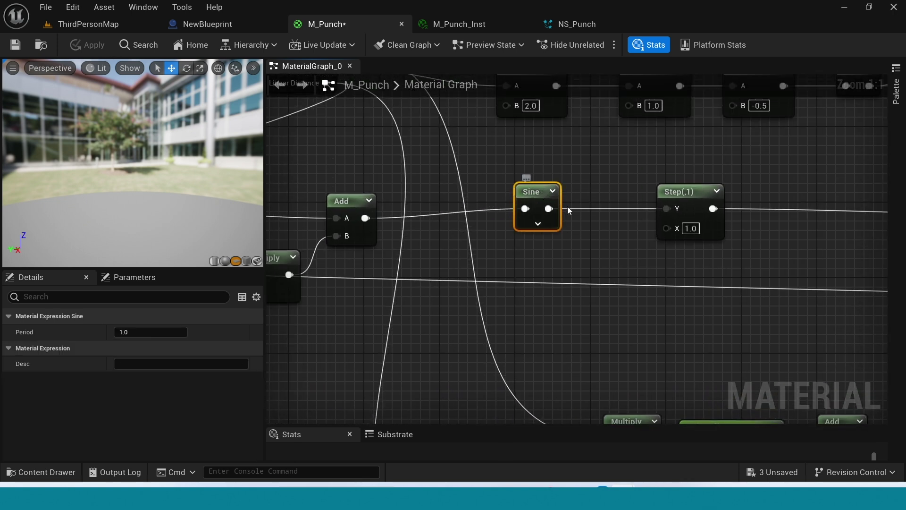
{"action": "left_click", "coordinate": [573, 208], "text": "alt"}
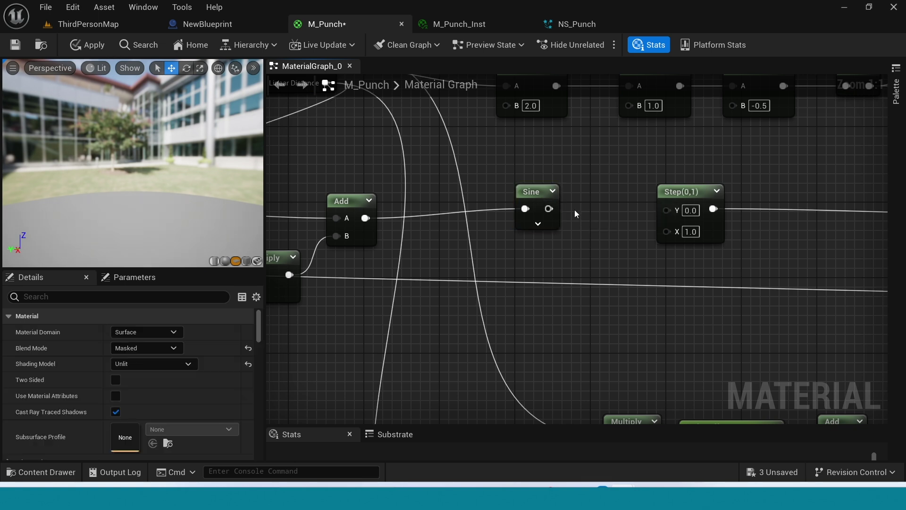
In M_Punch, connect the Sine output to the Step node's X input, set Y to 0.9, and apply and save the material
{"action": "left_click", "coordinate": [532, 227]}
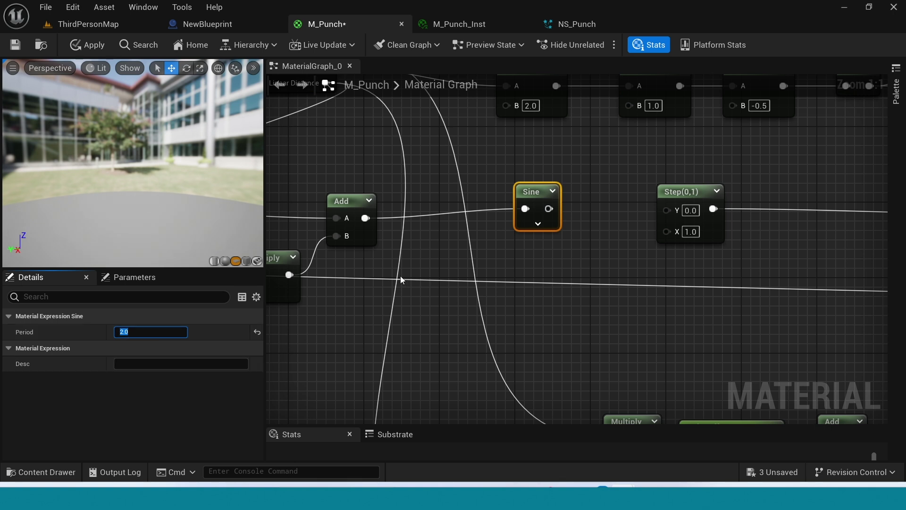
{"action": "left_click_drag", "start_coordinate": [548, 208], "coordinate": [664, 230]}
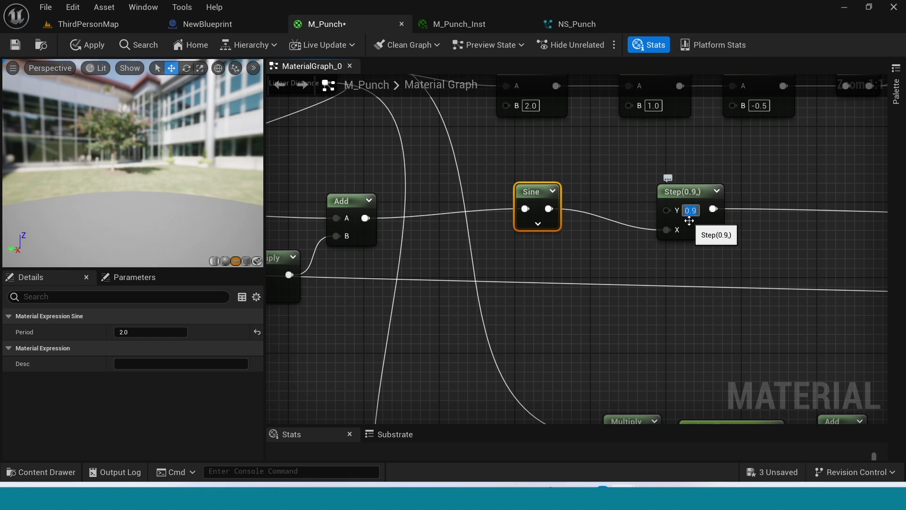
{"action": "left_click", "coordinate": [93, 50]}
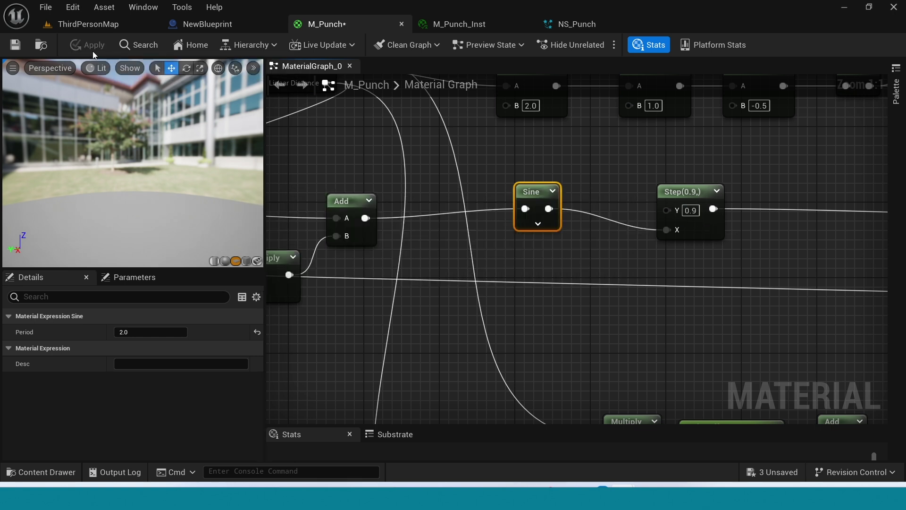
{"action": "left_click", "coordinate": [15, 44]}
Check the changed material in the NS_Punch preview and save the Niagara system
{"action": "left_click", "coordinate": [576, 25]}
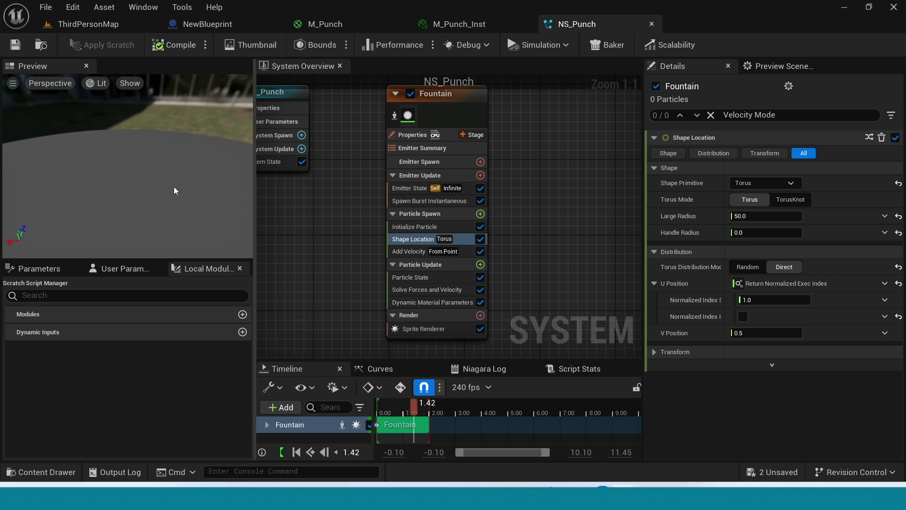
{"action": "left_click_drag", "start_coordinate": [146, 190], "coordinate": [145, 167]}
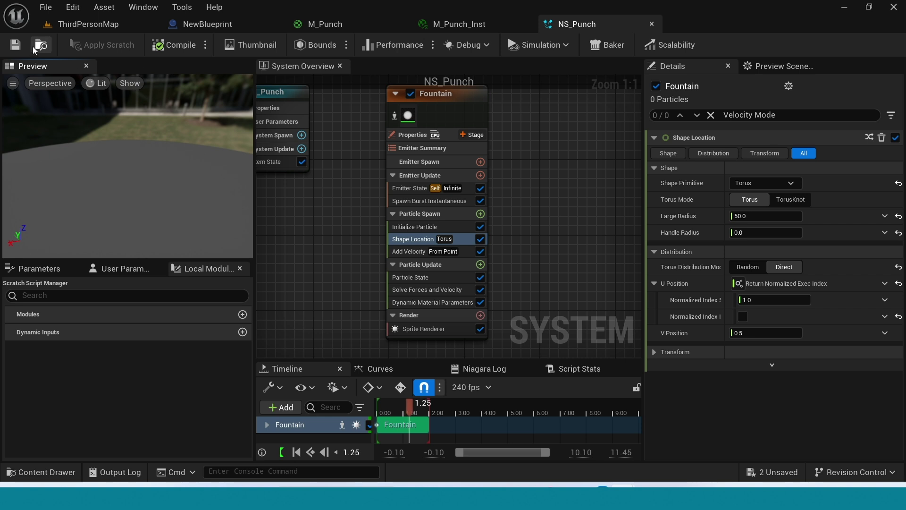
{"action": "left_click", "coordinate": [15, 45]}
Play-test ThirdPersonMap, walking the character around the spider to check the effect, and stop the session
{"action": "left_click", "coordinate": [78, 24]}
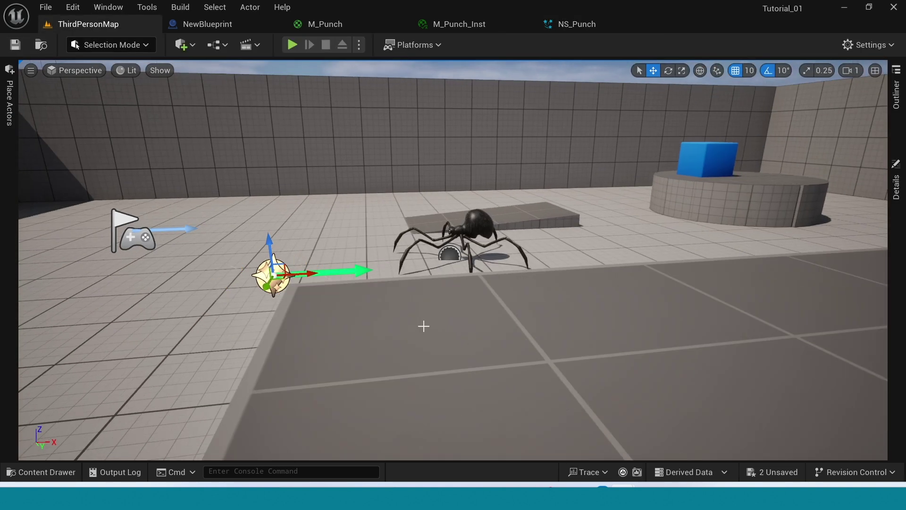
{"action": "left_click_drag", "start_coordinate": [424, 325], "coordinate": [420, 344]}
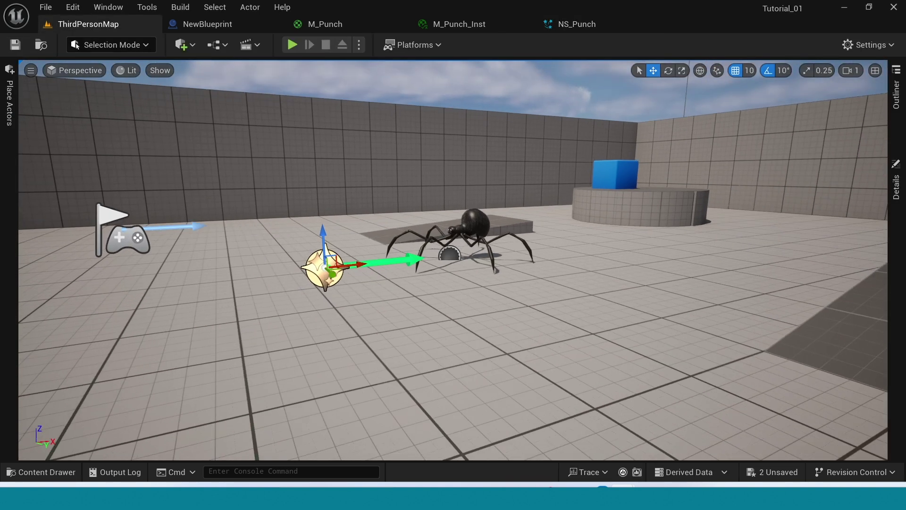
{"action": "left_click", "coordinate": [293, 45]}
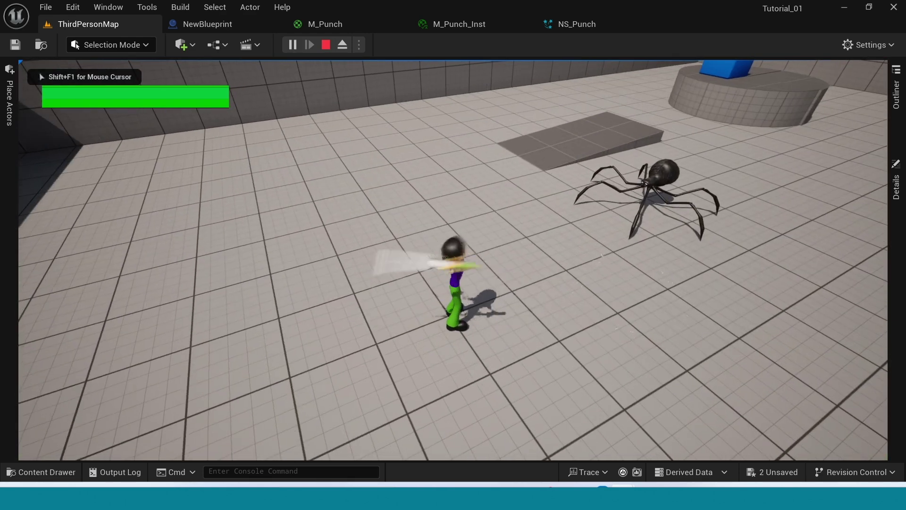
{"action": "key", "text": "w"}
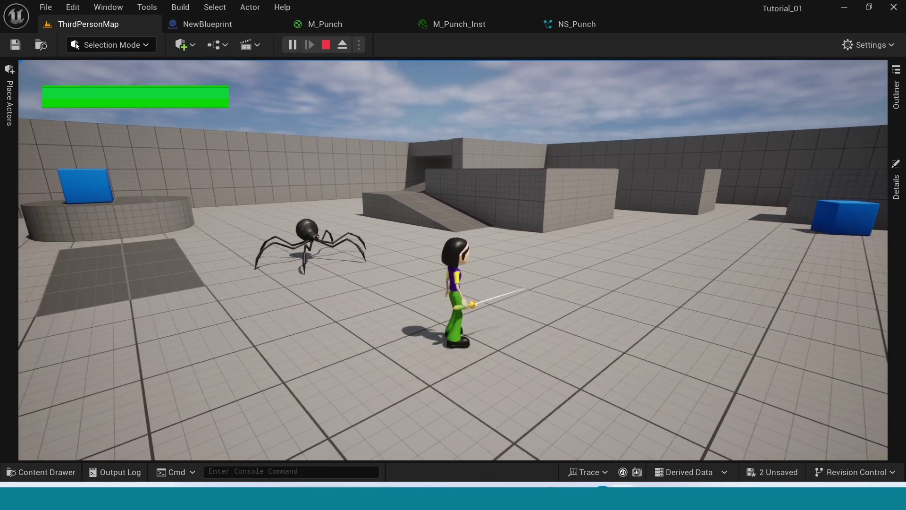
{"action": "key", "text": "s"}
{"action": "key", "text": "w"}
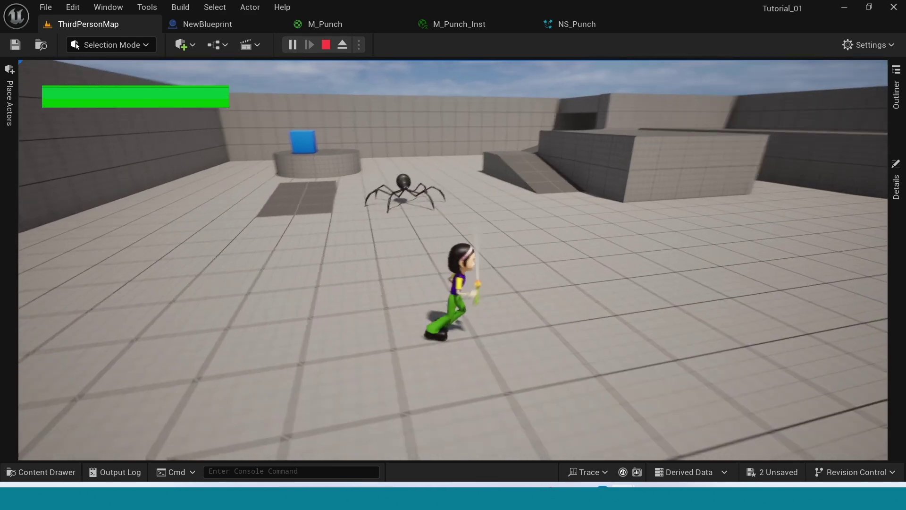
{"action": "key", "text": "d"}
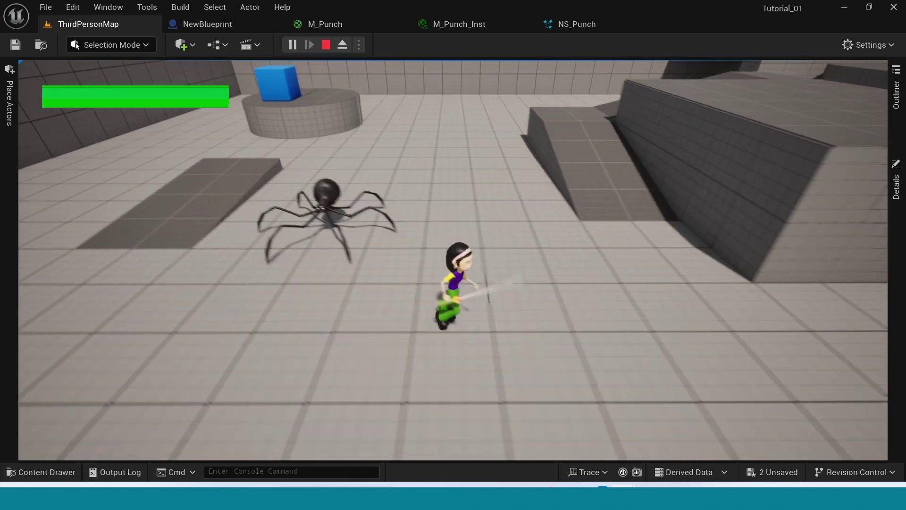
{"action": "key", "text": "s"}
{"action": "key", "text": "a"}
{"action": "key", "text": "w"}
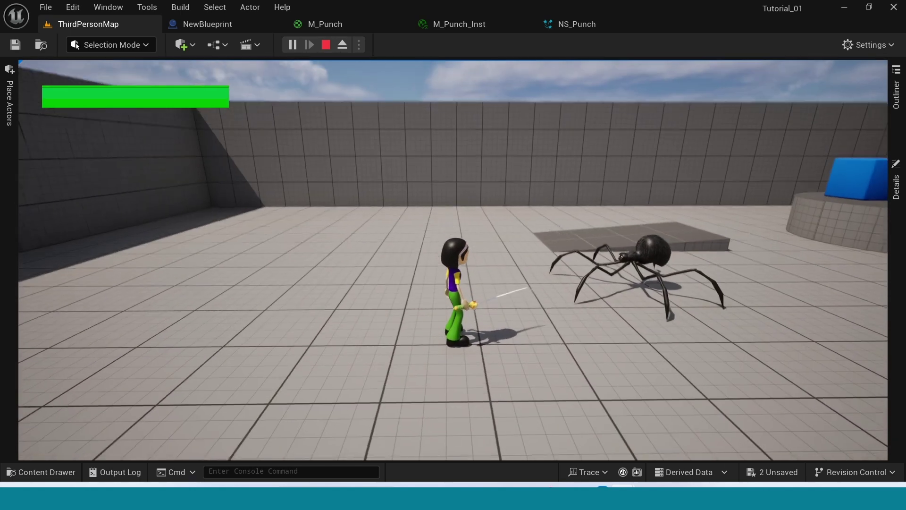
{"action": "key", "text": "Escape"}
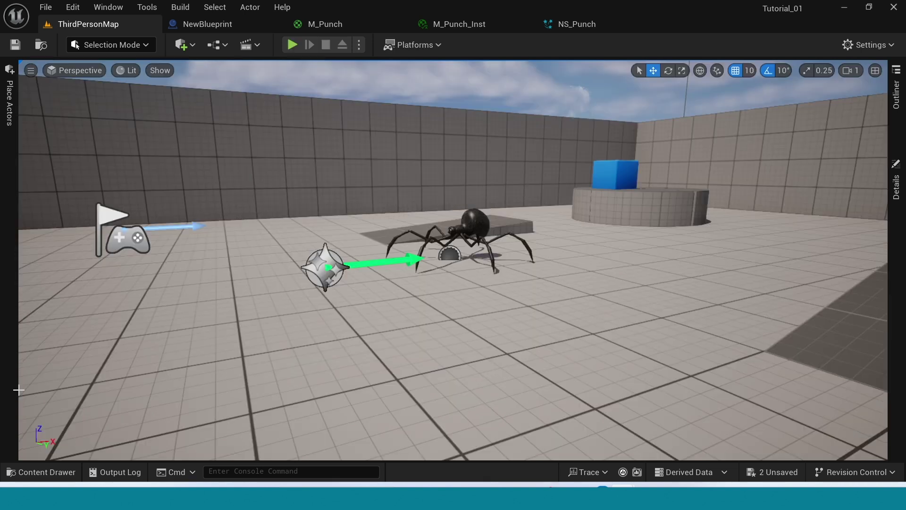
In NS_Punch, set the Shape Location torus's Large Radius to 20 and save the system
{"action": "left_click", "coordinate": [578, 23]}
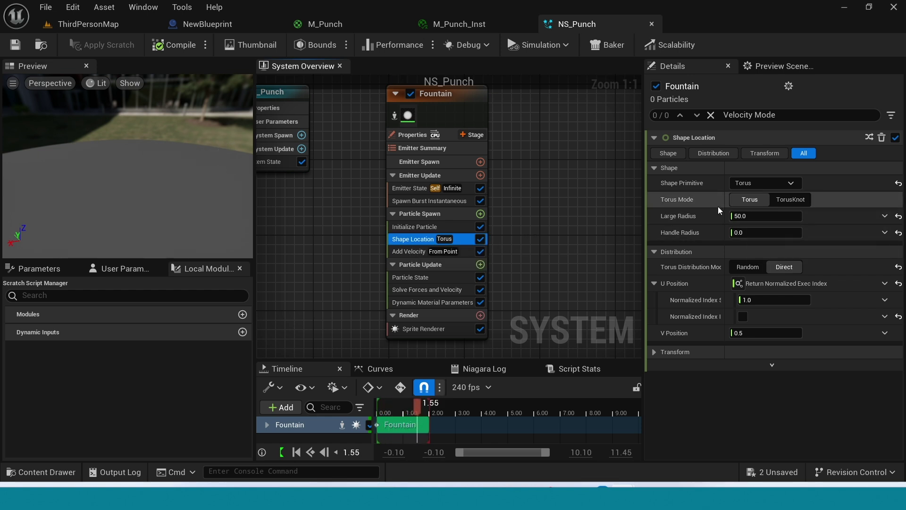
{"action": "left_click", "coordinate": [753, 217]}
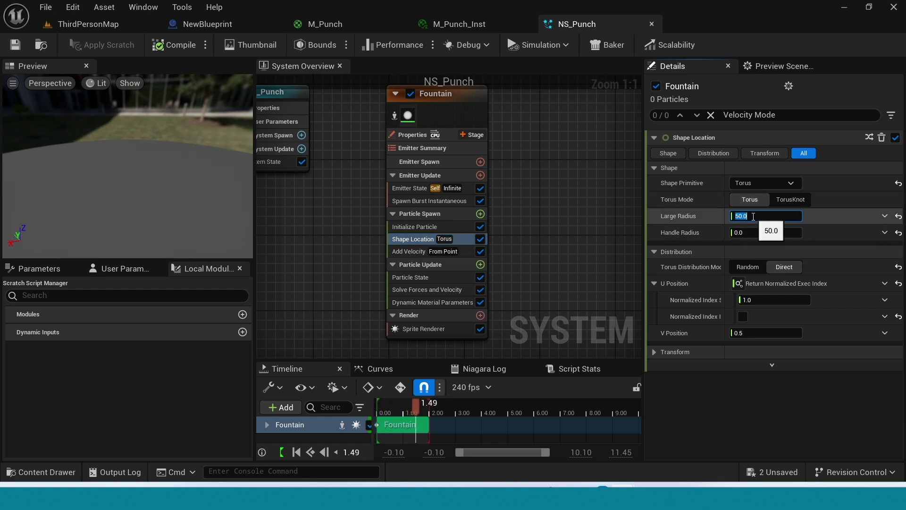
{"action": "type", "text": "20"}
{"action": "key", "text": "Return"}
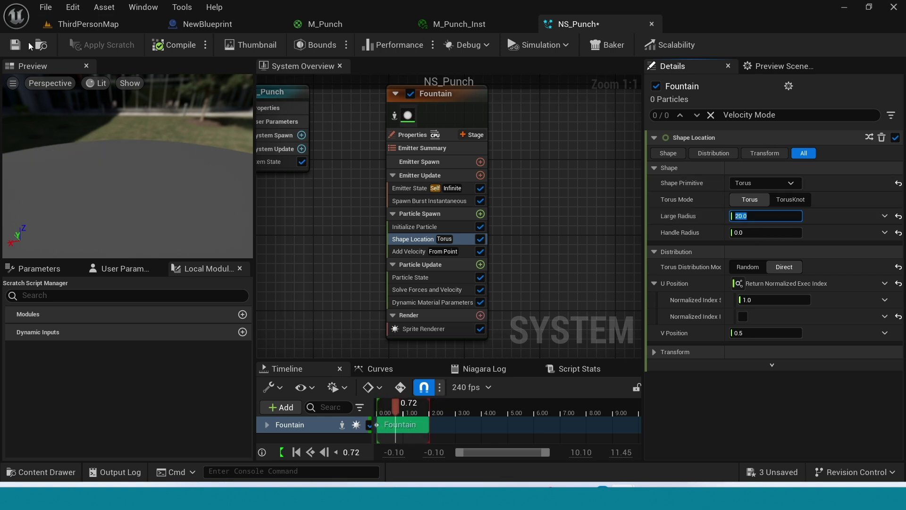
{"action": "left_click", "coordinate": [15, 45]}
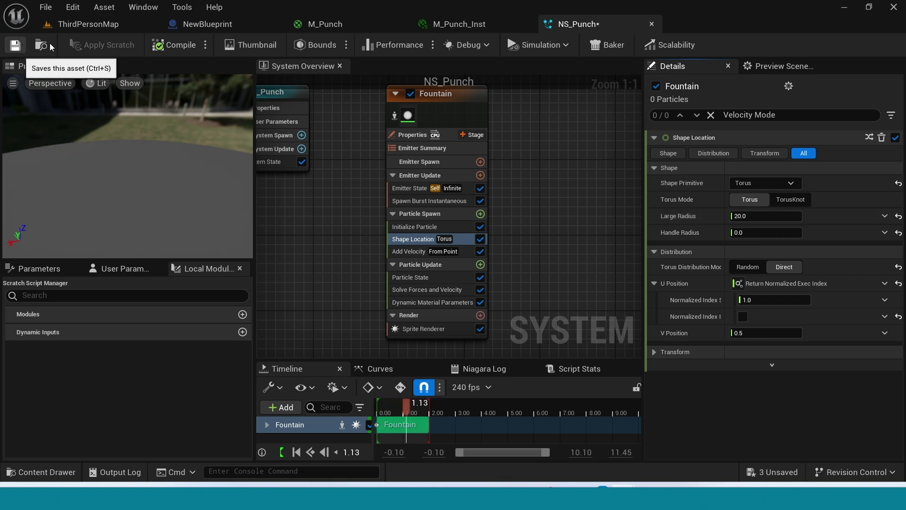
In the M_Punch graph, add a Multiply node before the Emissive Color input and move the existing emissive Multiply aside for room
{"action": "left_click", "coordinate": [97, 24]}
{"action": "left_click", "coordinate": [324, 27]}
{"action": "scroll", "coordinate": [695, 308], "scroll_direction": "down", "scroll_amount": 2}
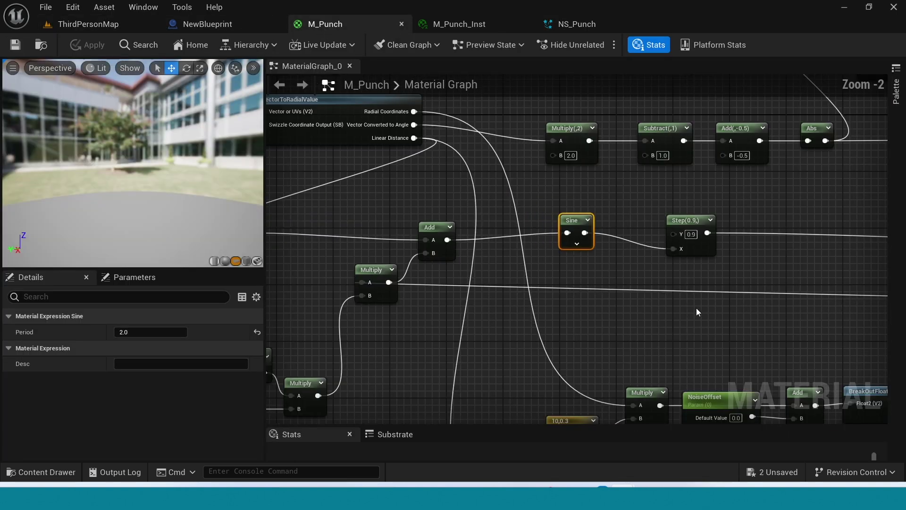
{"action": "right_click_drag", "start_coordinate": [774, 301], "coordinate": [317, 352]}
{"action": "right_click_drag", "start_coordinate": [581, 299], "coordinate": [264, 275]}
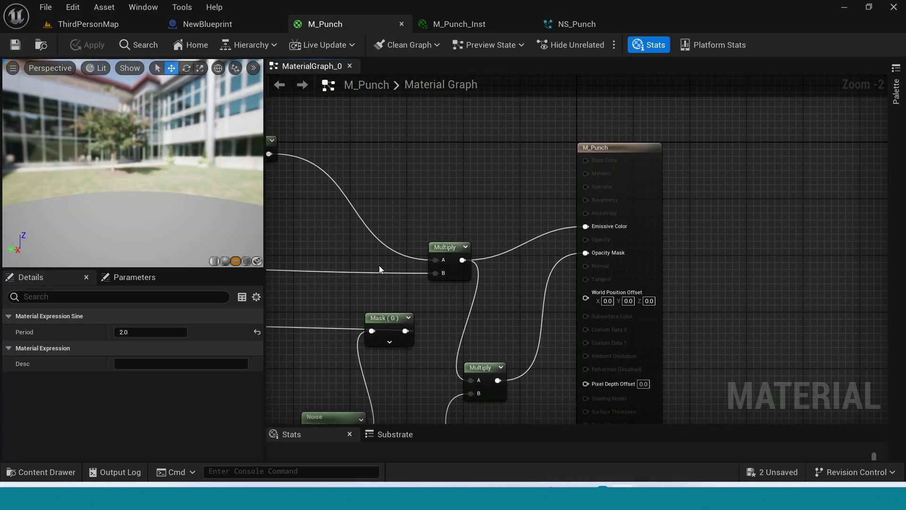
{"action": "scroll", "coordinate": [379, 266], "scroll_direction": "up", "scroll_amount": 1}
{"action": "right_click_drag", "start_coordinate": [530, 152], "coordinate": [549, 196]}
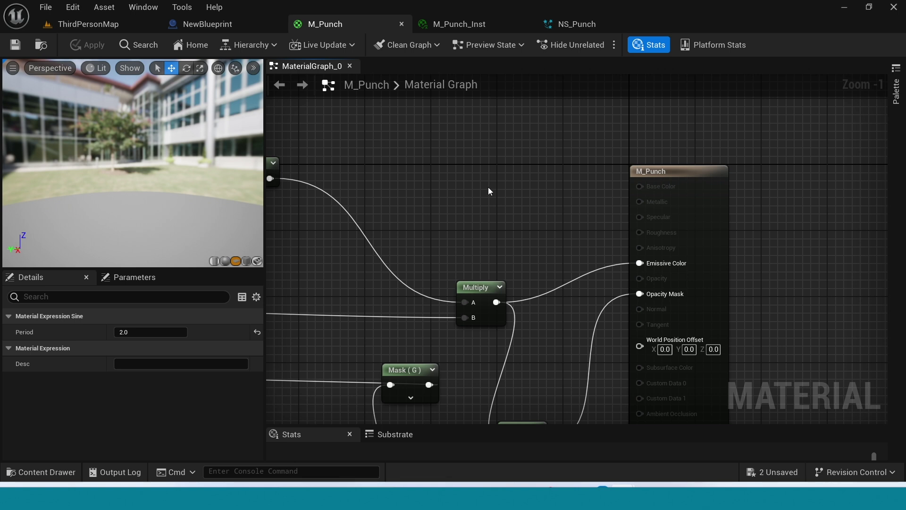
{"action": "left_click", "coordinate": [466, 199]}
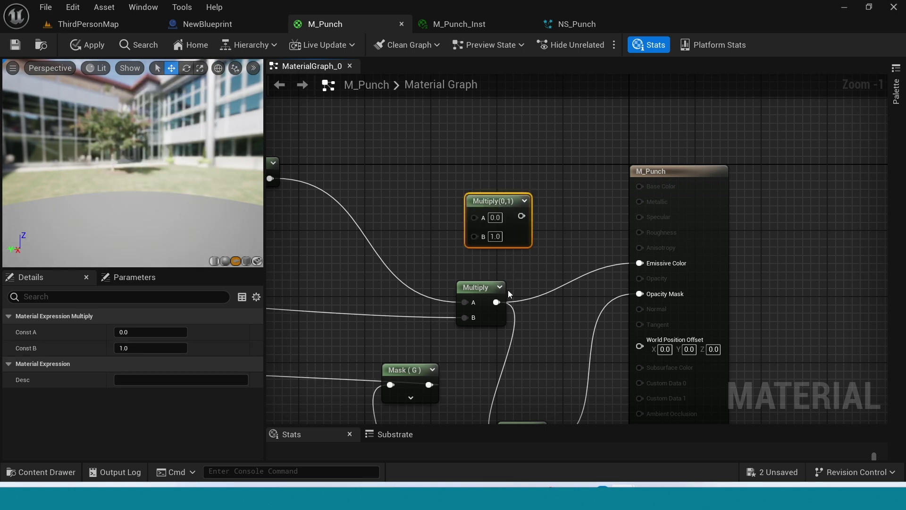
{"action": "right_click_drag", "start_coordinate": [530, 288], "coordinate": [557, 227]}
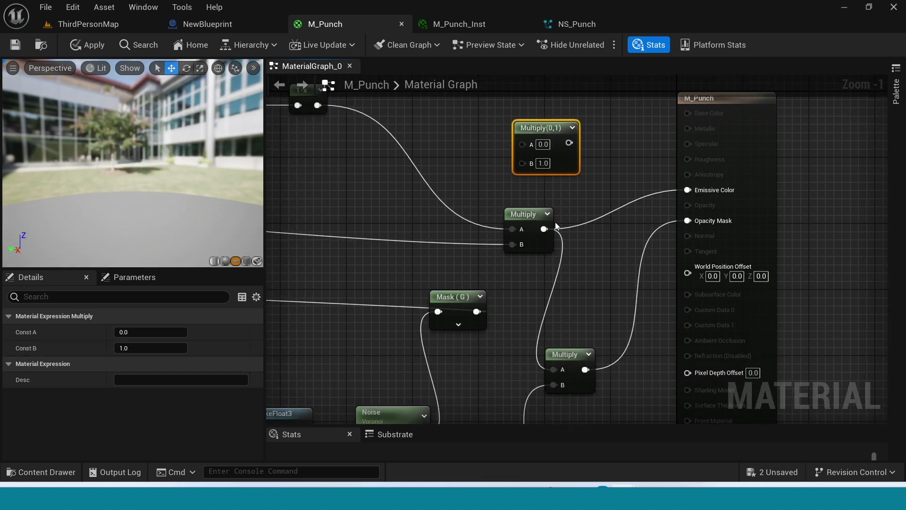
{"action": "left_click_drag", "start_coordinate": [528, 216], "coordinate": [454, 216]}
{"action": "right_click_drag", "start_coordinate": [524, 241], "coordinate": [564, 271]}
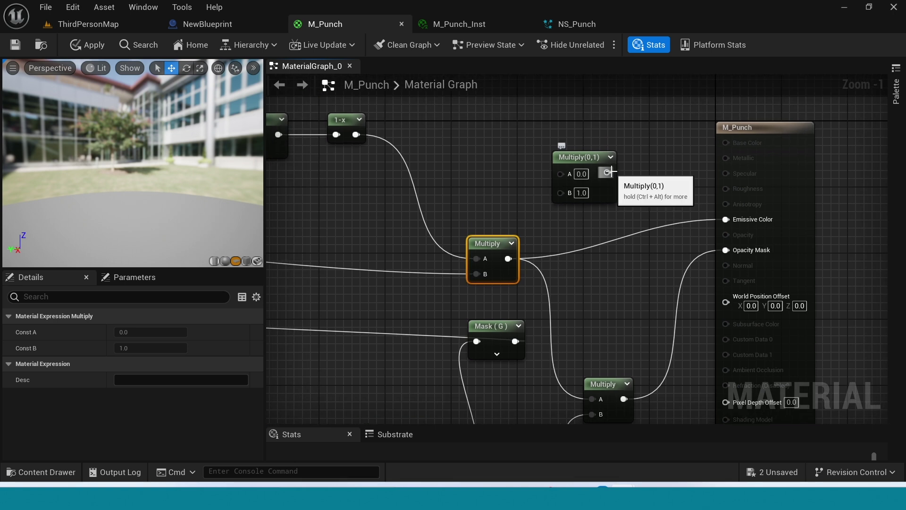
Connect the existing Multiply to input B of the new Multiply, and the new Multiply's output to Emissive Color
{"action": "left_click_drag", "start_coordinate": [508, 258], "coordinate": [561, 194]}
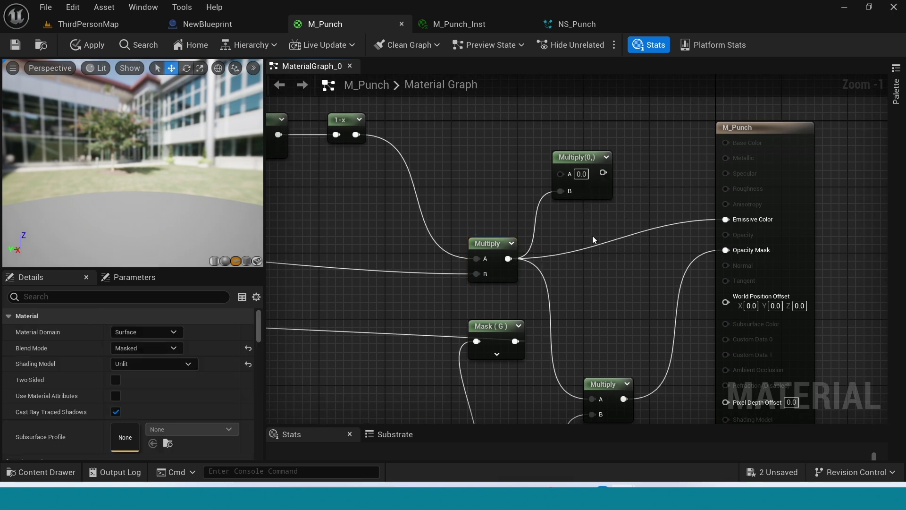
{"action": "right_click_drag", "start_coordinate": [605, 273], "coordinate": [624, 342]}
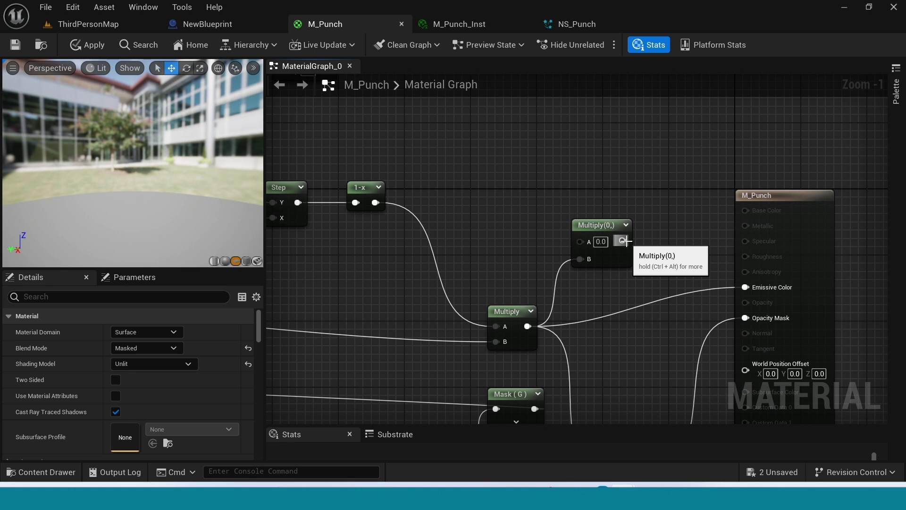
{"action": "left_click_drag", "start_coordinate": [623, 241], "coordinate": [745, 287]}
{"action": "right_click_drag", "start_coordinate": [523, 246], "coordinate": [562, 261]}
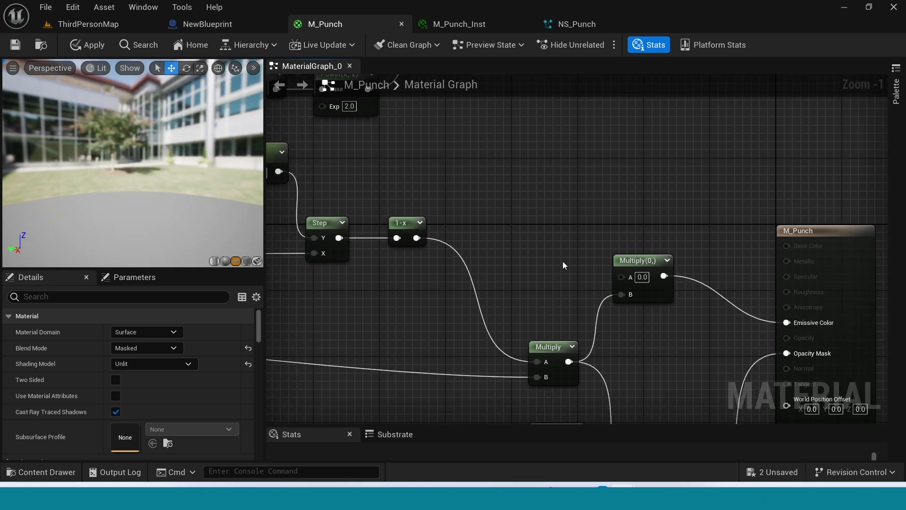
Add a Constant3Vector beside the new Multiply and connect it to input A
{"action": "key", "text": "3"}
{"action": "left_click", "coordinate": [544, 189]}
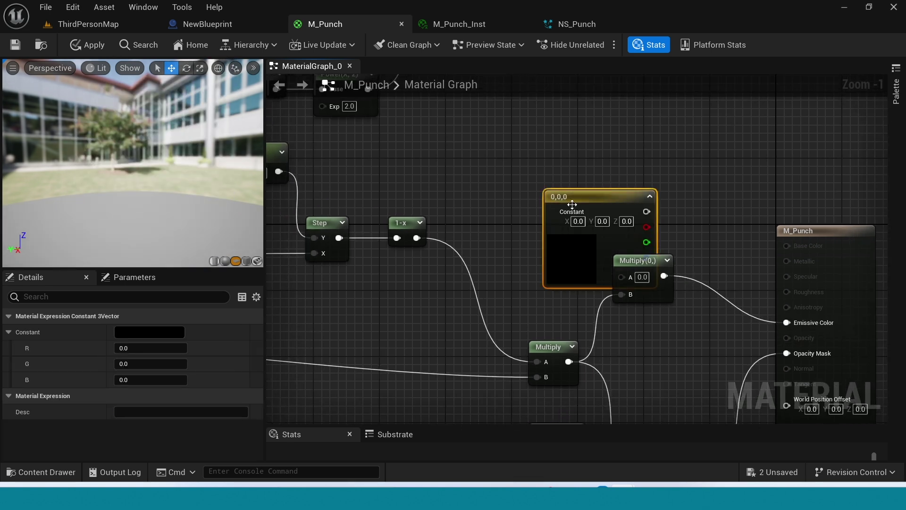
{"action": "left_click_drag", "start_coordinate": [625, 241], "coordinate": [535, 184]}
{"action": "left_click_drag", "start_coordinate": [556, 155], "coordinate": [621, 275]}
Set the Constant3Vector colour to light green (R 0.402509, G 1.0, B 0.337906) and apply the material
{"action": "double_click", "coordinate": [519, 199]}
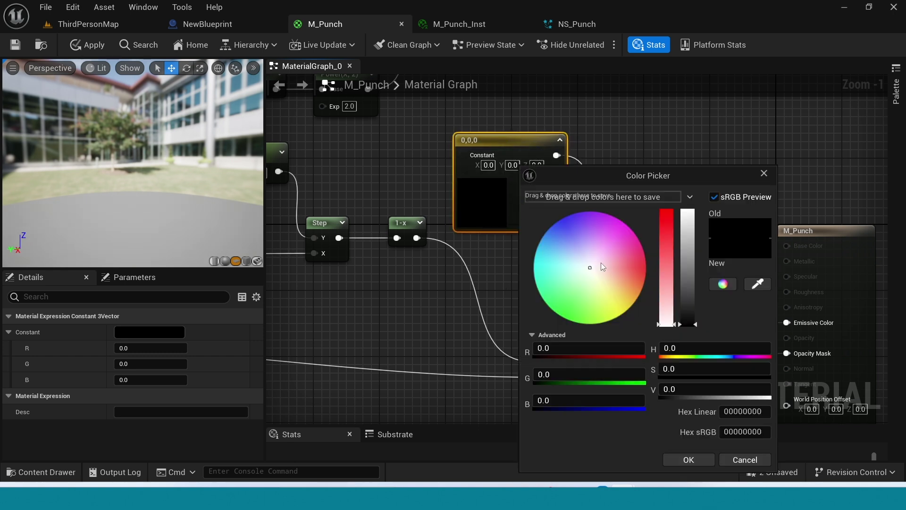
{"action": "left_click", "coordinate": [574, 234]}
{"action": "left_click_drag", "start_coordinate": [573, 234], "coordinate": [573, 302]}
{"action": "left_click", "coordinate": [689, 459]}
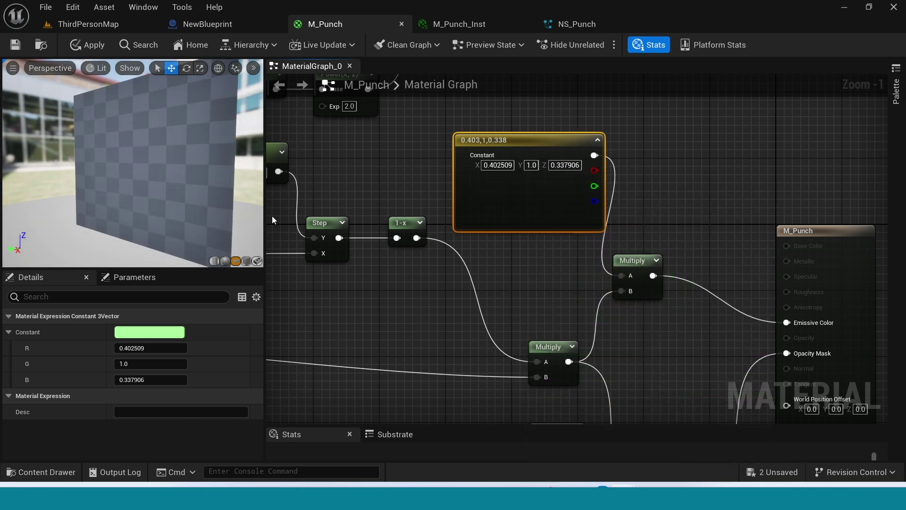
{"action": "left_click", "coordinate": [83, 45]}
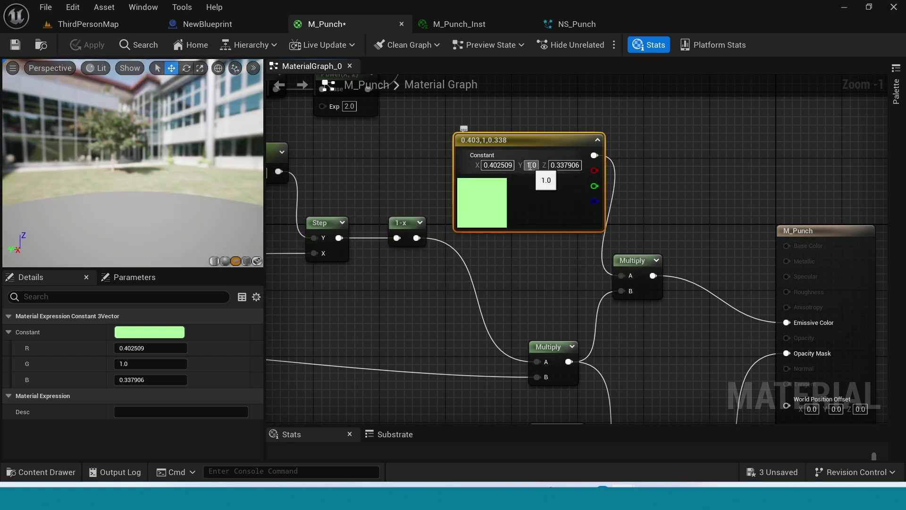
Move the colour node slightly upward, reapply M_Punch, and check the effect in the NS_Punch preview
{"action": "left_click_drag", "start_coordinate": [540, 157], "coordinate": [540, 141]}
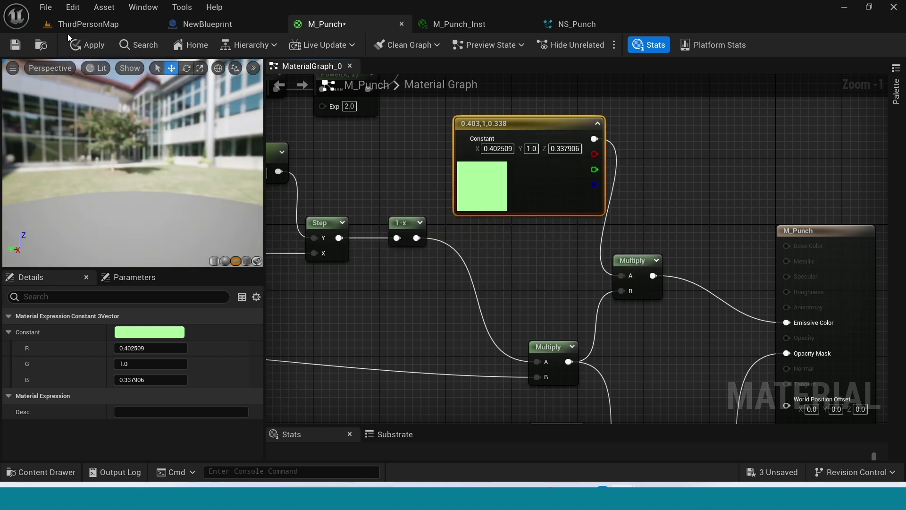
{"action": "left_click", "coordinate": [74, 47]}
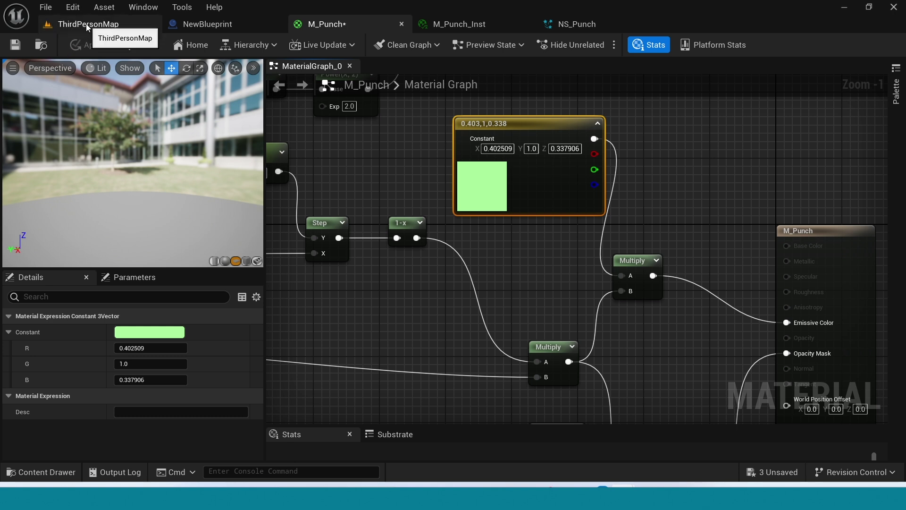
{"action": "left_click", "coordinate": [573, 27]}
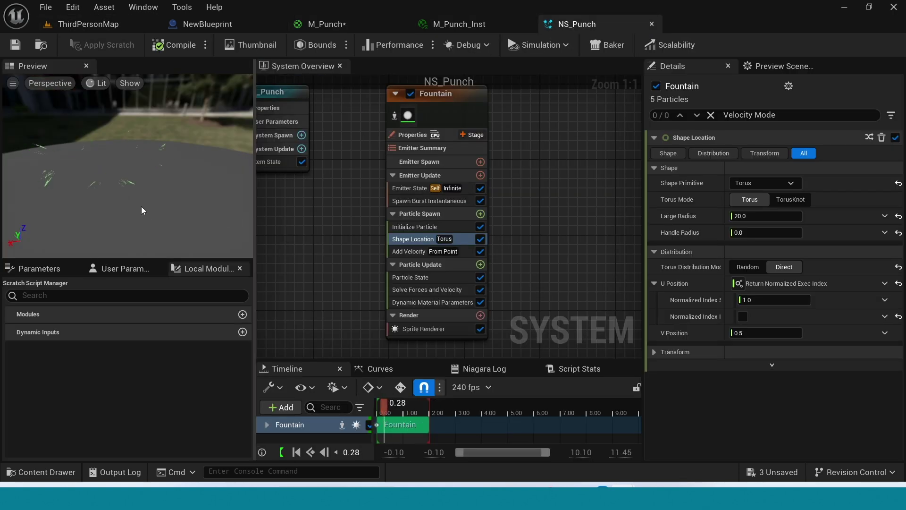
{"action": "left_click_drag", "start_coordinate": [123, 200], "coordinate": [148, 184]}
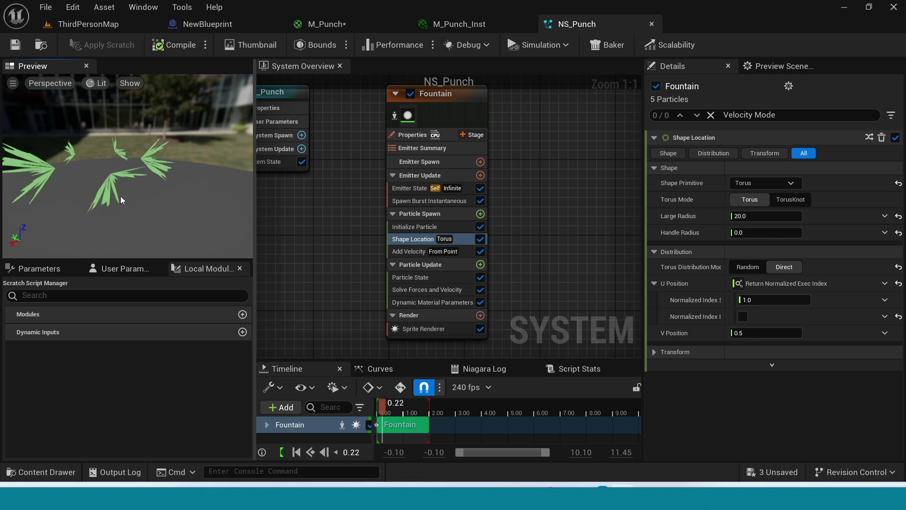
Play-test ThirdPersonMap, moving the character around the small red spider to check the punch hit effect in combat
{"action": "left_click", "coordinate": [87, 24]}
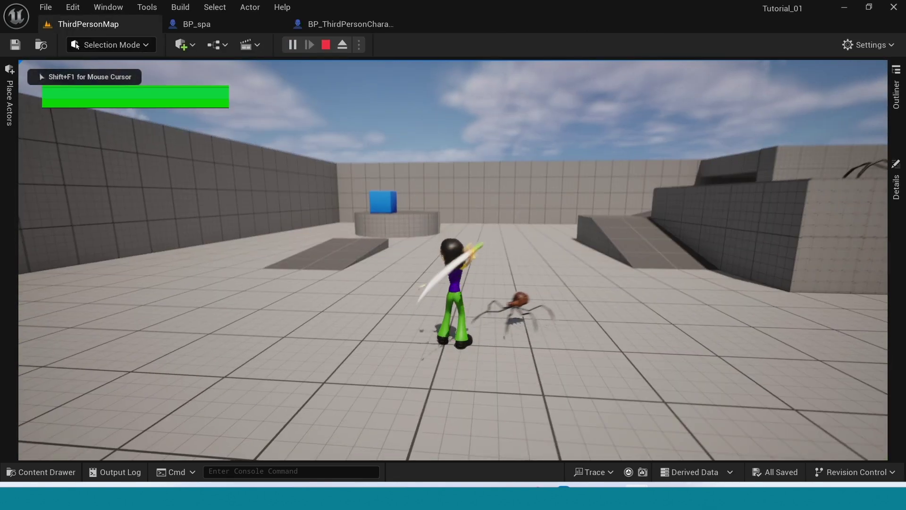
{"action": "key", "text": "w"}
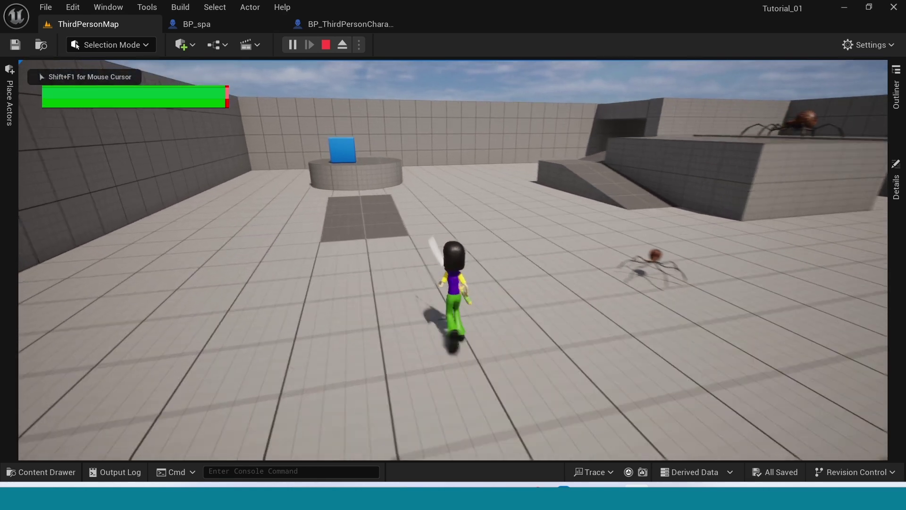
{"action": "key", "text": "d"}
{"action": "key", "text": "w"}
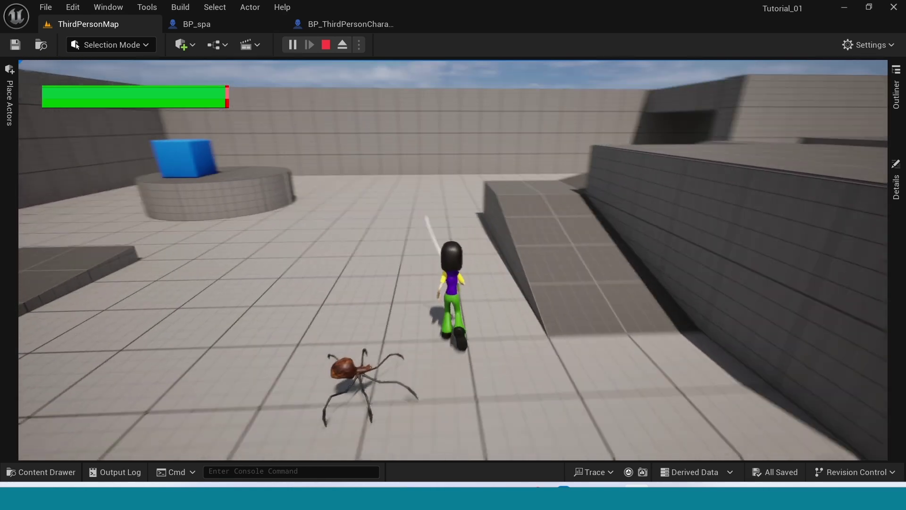
{"action": "key", "text": "a"}
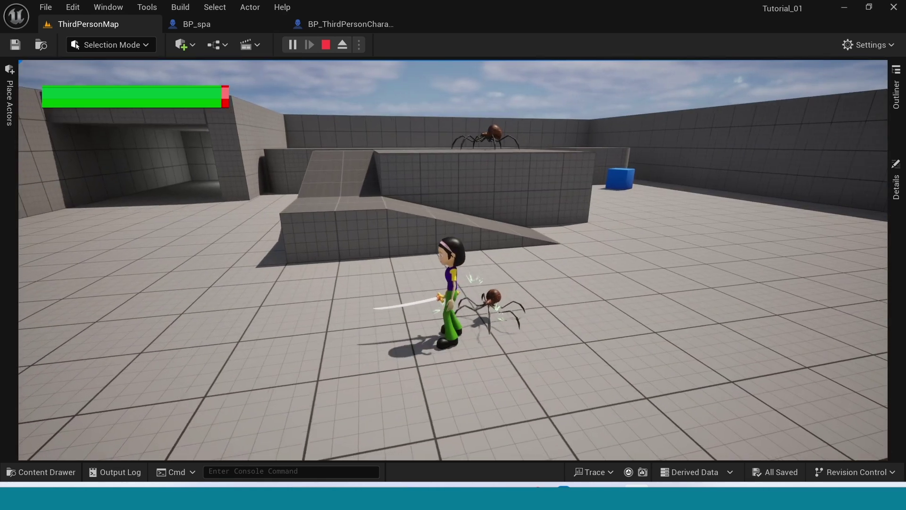
{"action": "key", "text": "s"}
{"action": "key", "text": "d"}
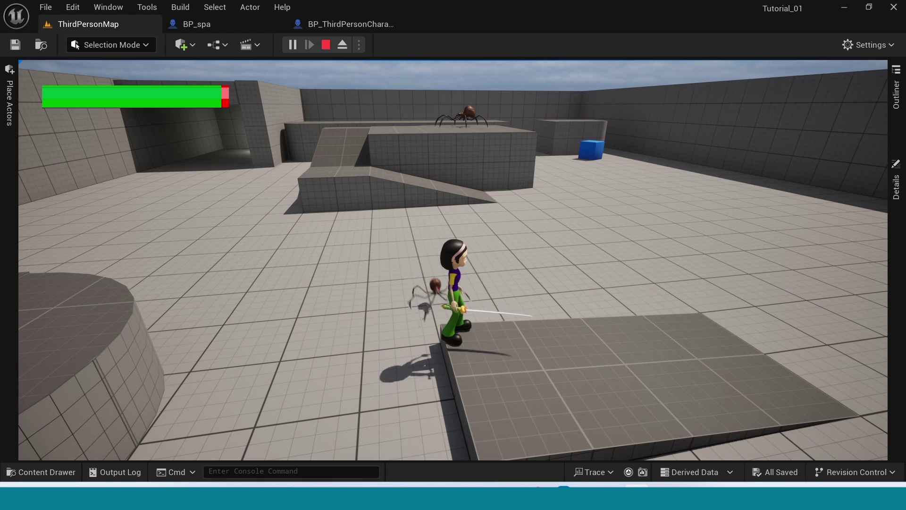
{"action": "key", "text": "d"}
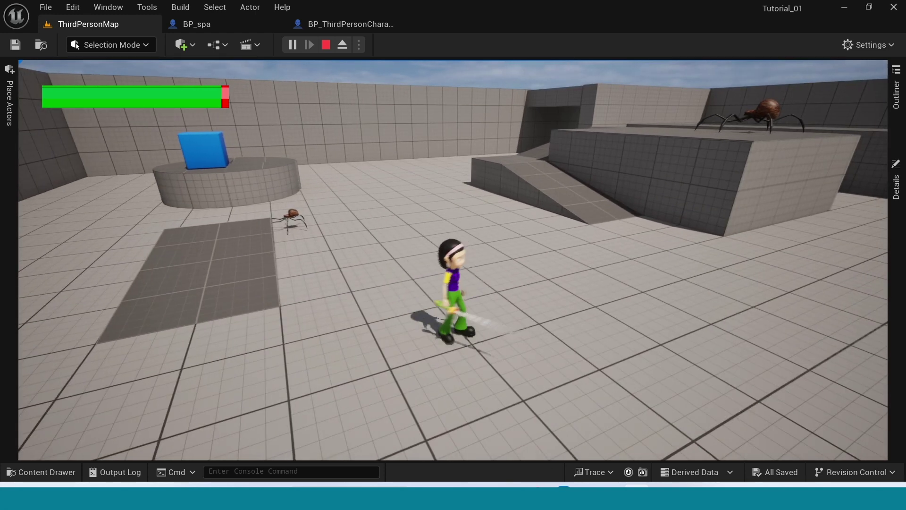